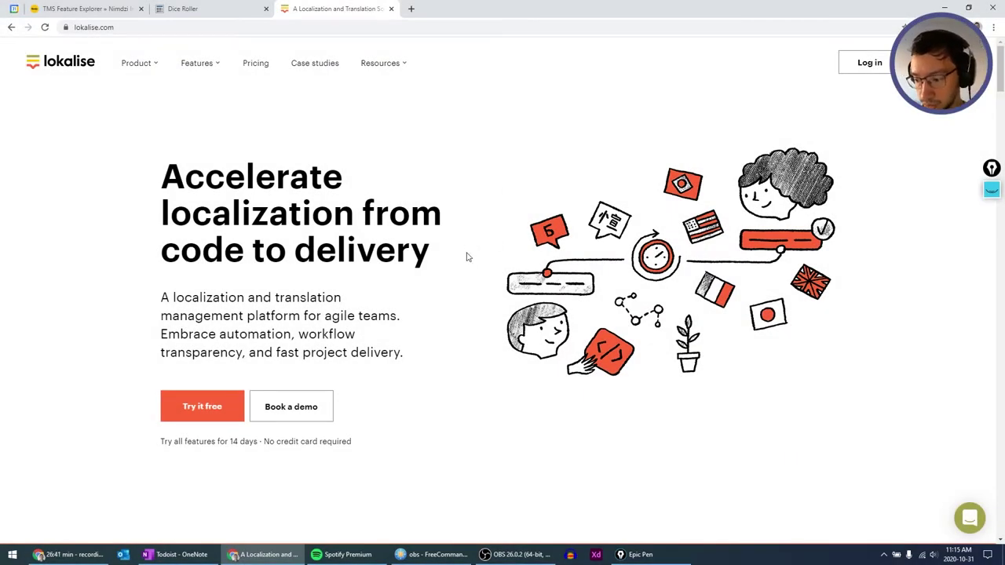
Sign up for a Lokalise free trial with a full name, work e-mail and account password.
scroll(467, 258, "down", 2)
scroll(467, 257, "up", 2)
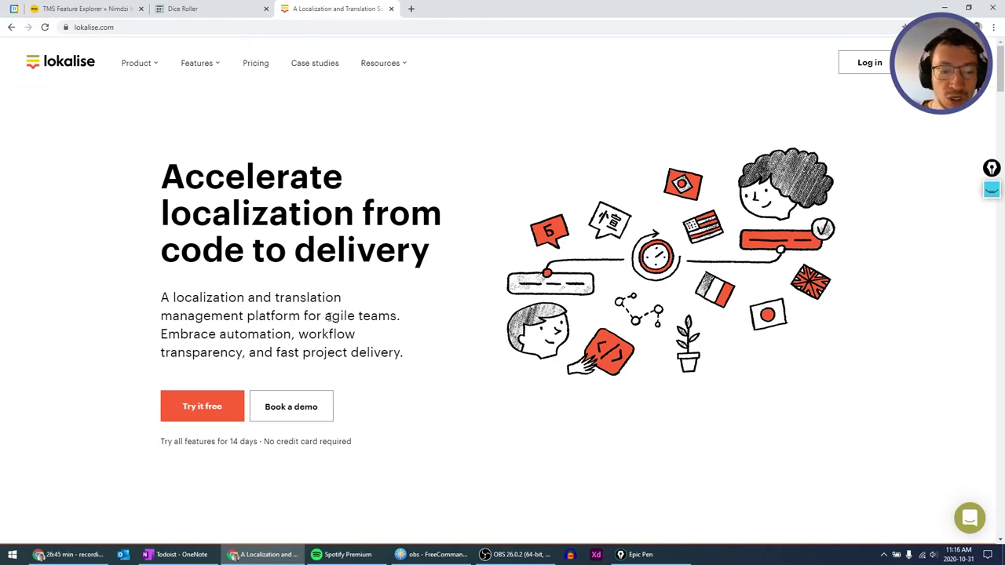
left_click(193, 408)
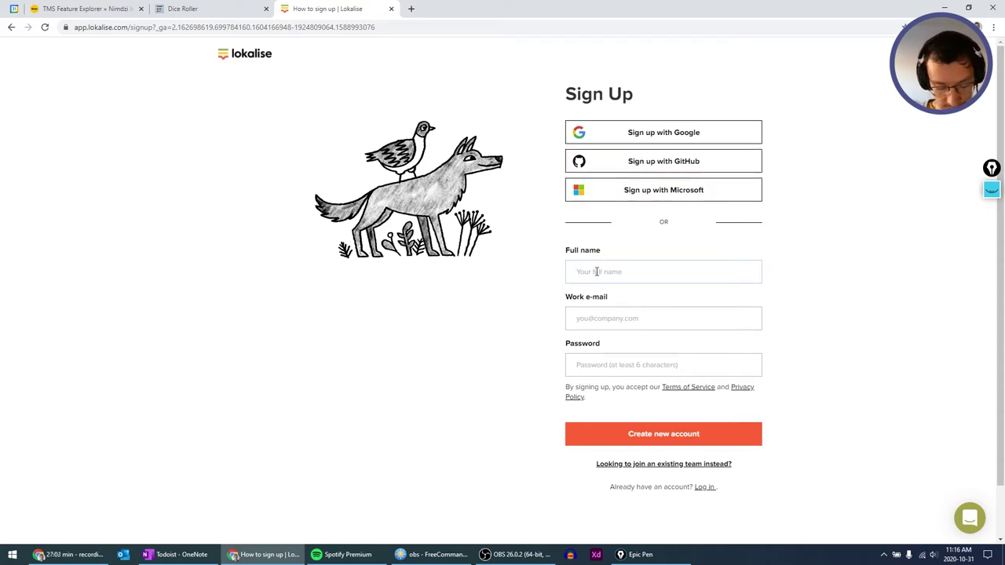
type("A")
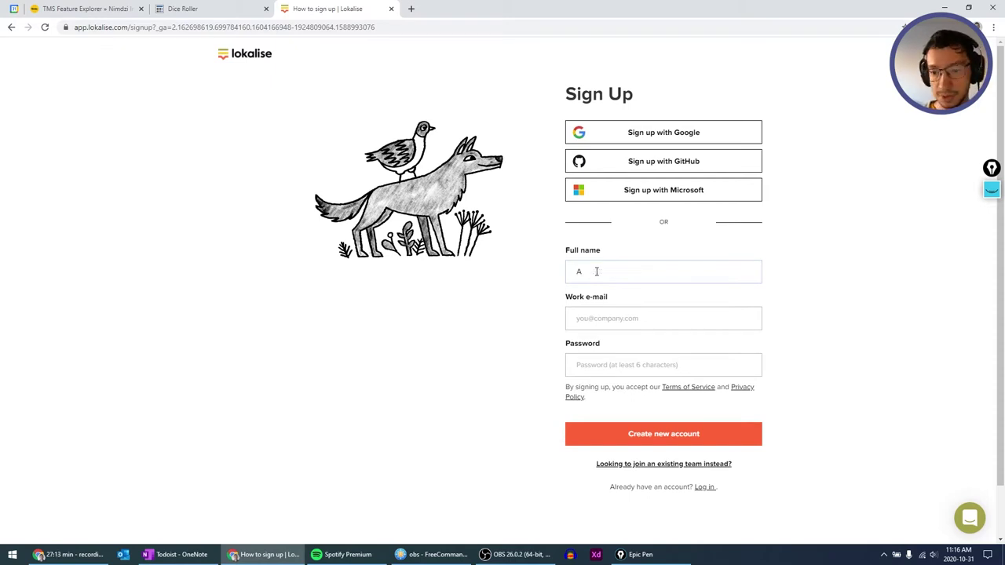
type("ndrei Zito")
key("Tab")
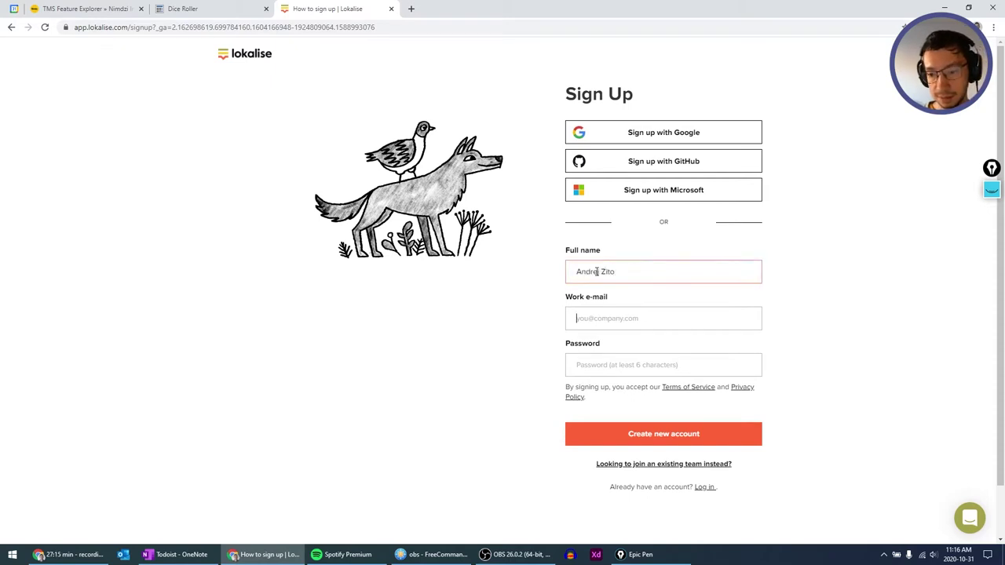
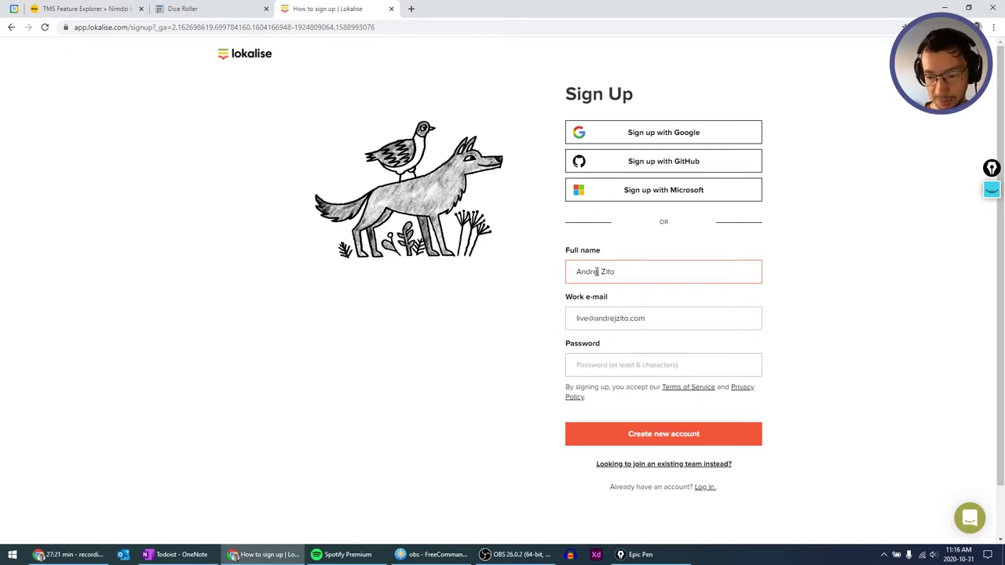
left_click(604, 364)
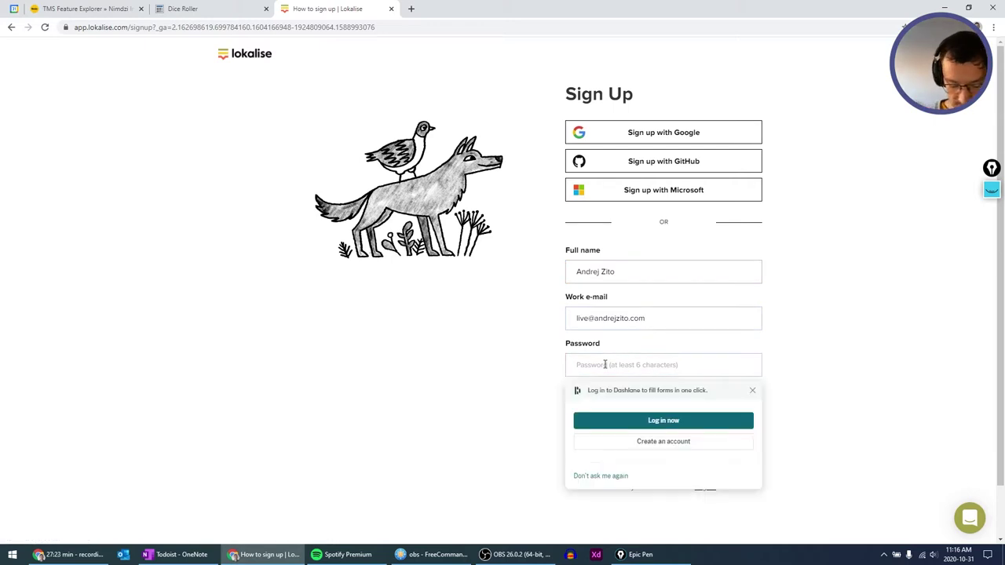
type("********")
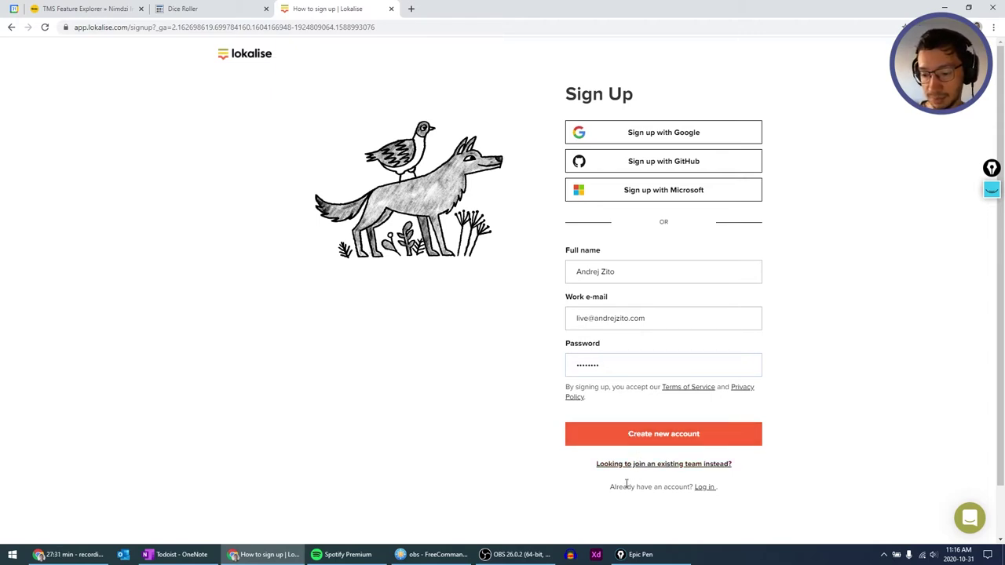
left_click(688, 433)
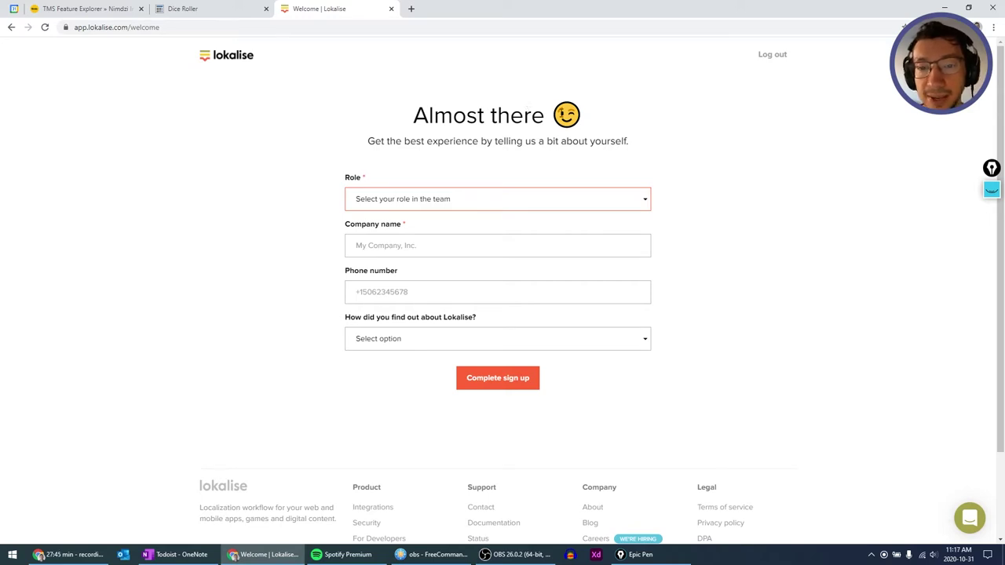
Select and deselect the winking emoji in the 'Almost there' heading.
left_click(562, 116)
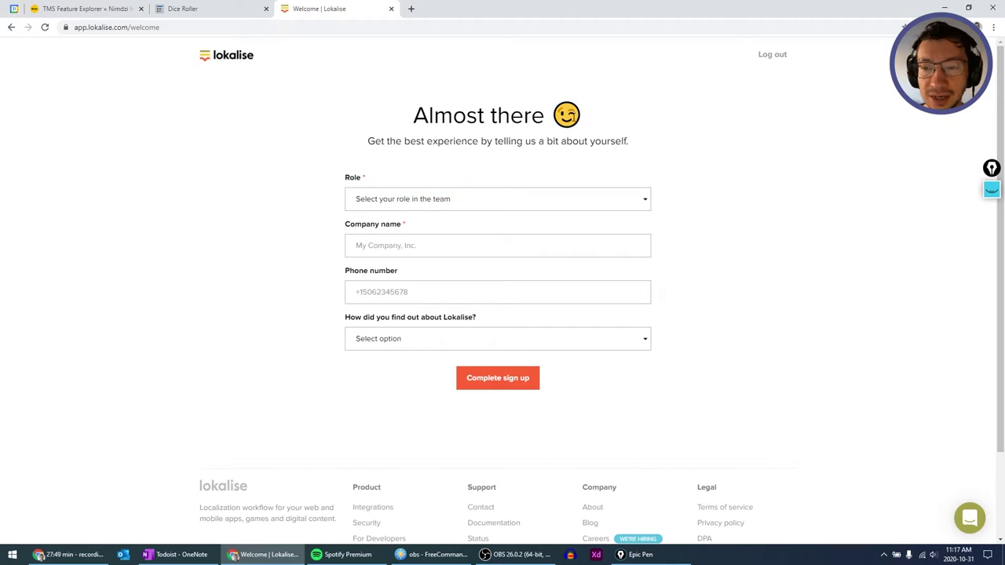
double_click(571, 117)
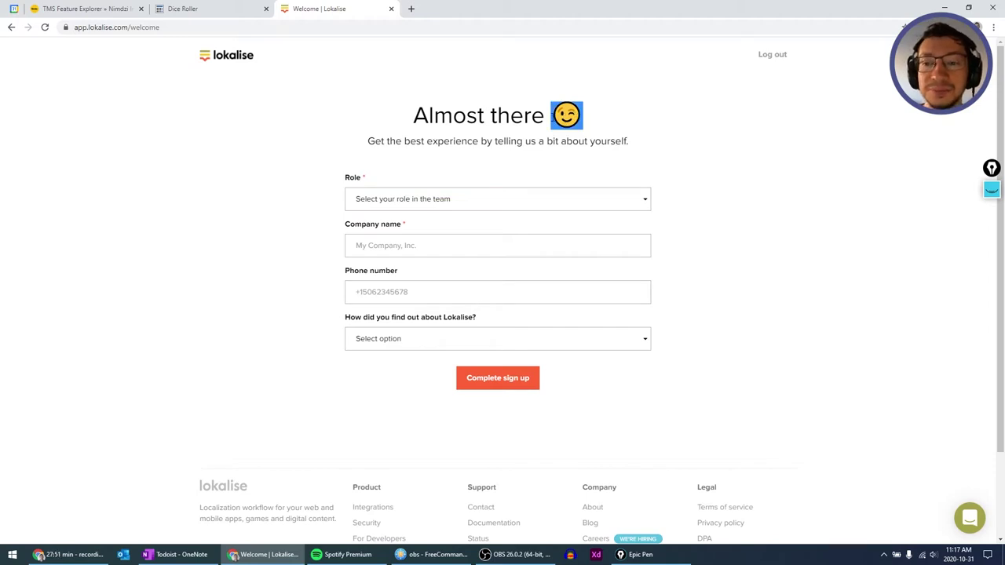
left_click(585, 120)
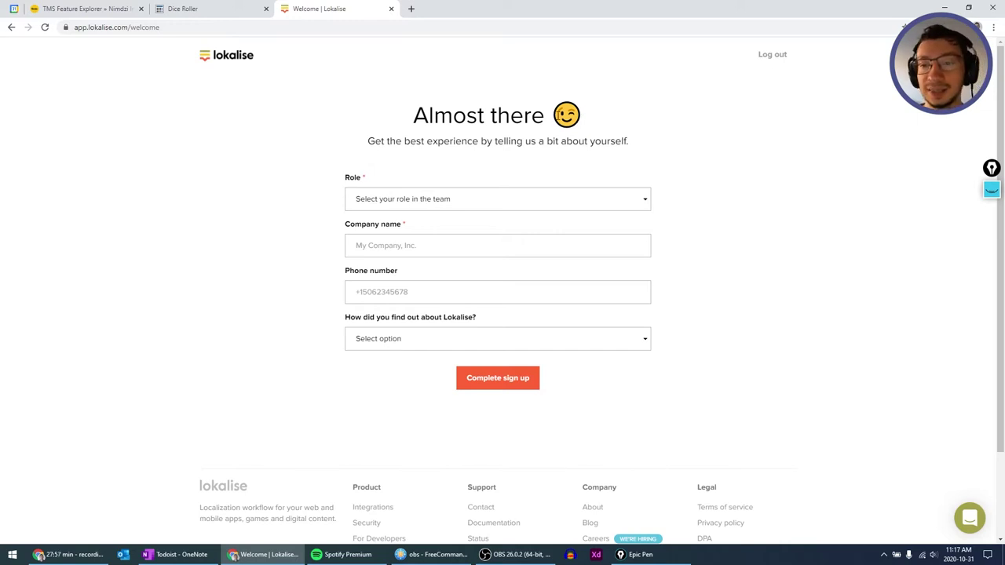
double_click(568, 115)
left_click(575, 116)
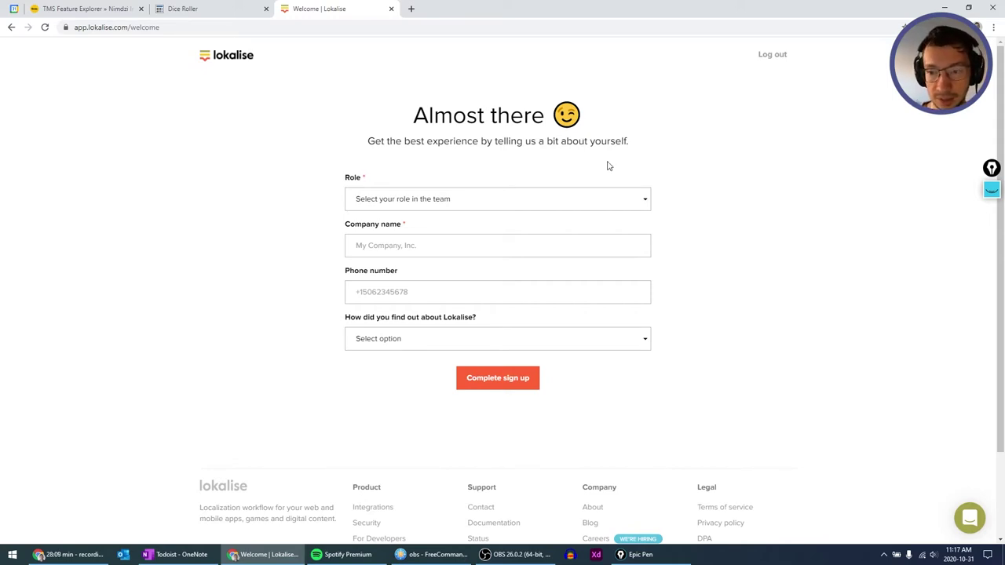
Set role to Product / Project management, company AZ, found via Other, and complete sign-up.
left_click(645, 199)
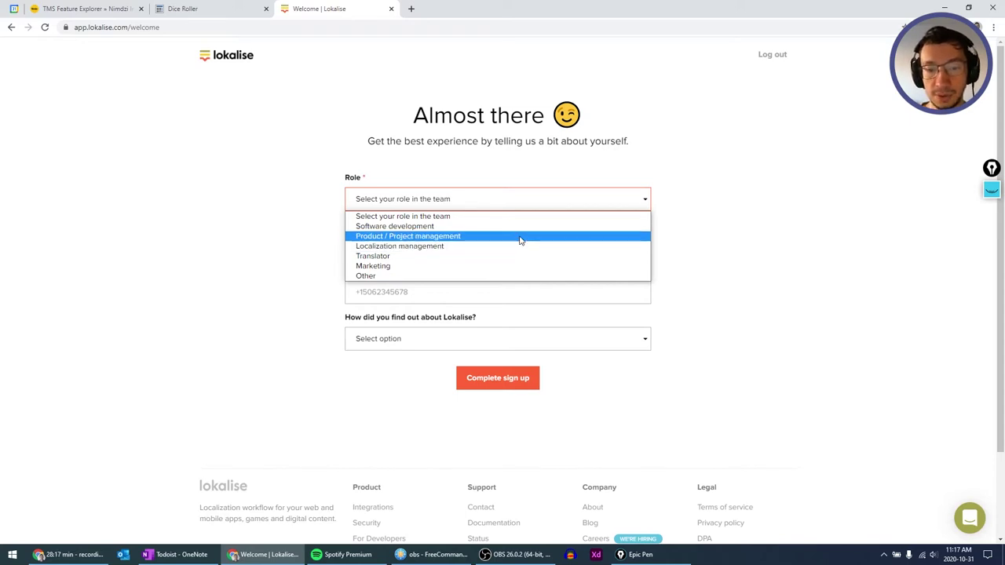
left_click(519, 240)
left_click(451, 242)
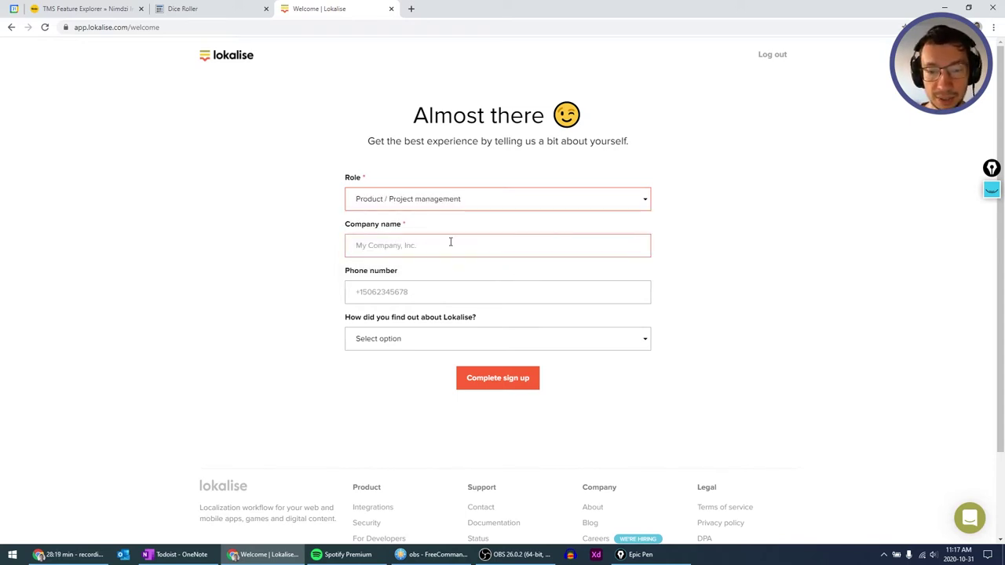
type("AZ")
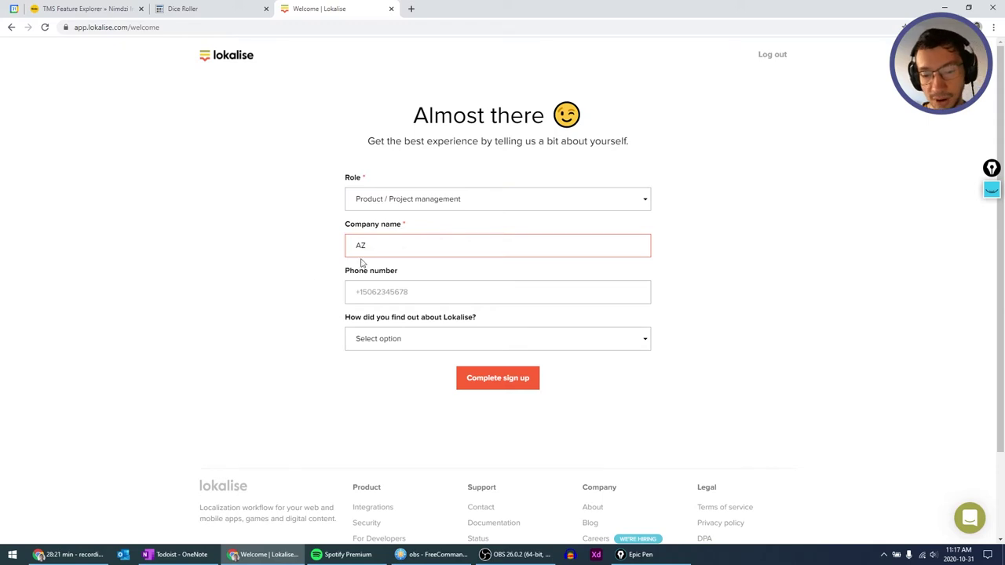
left_click(278, 289)
scroll(278, 288, "down", 1)
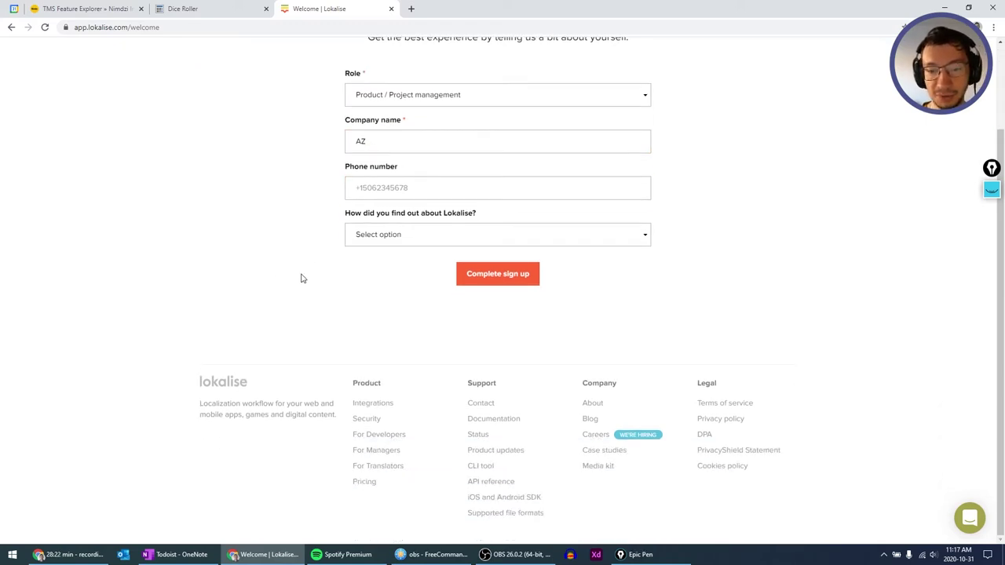
left_click(390, 233)
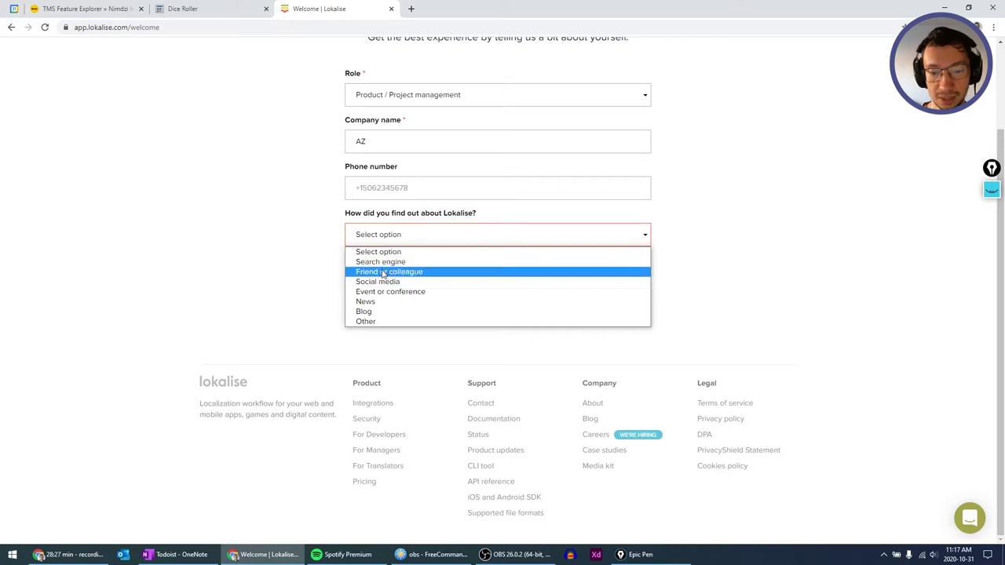
left_click(377, 321)
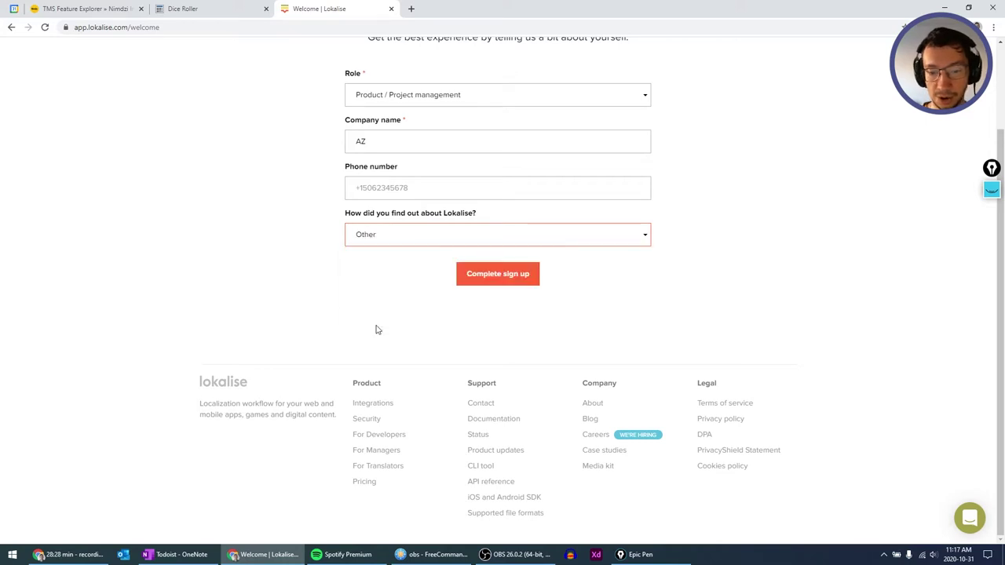
left_click(497, 275)
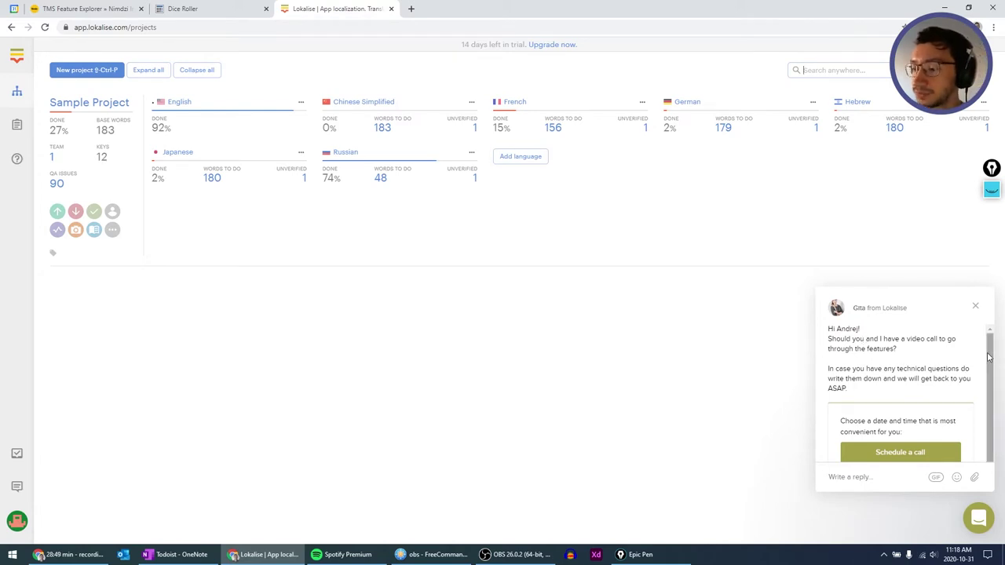
scroll(991, 372, "down", 1)
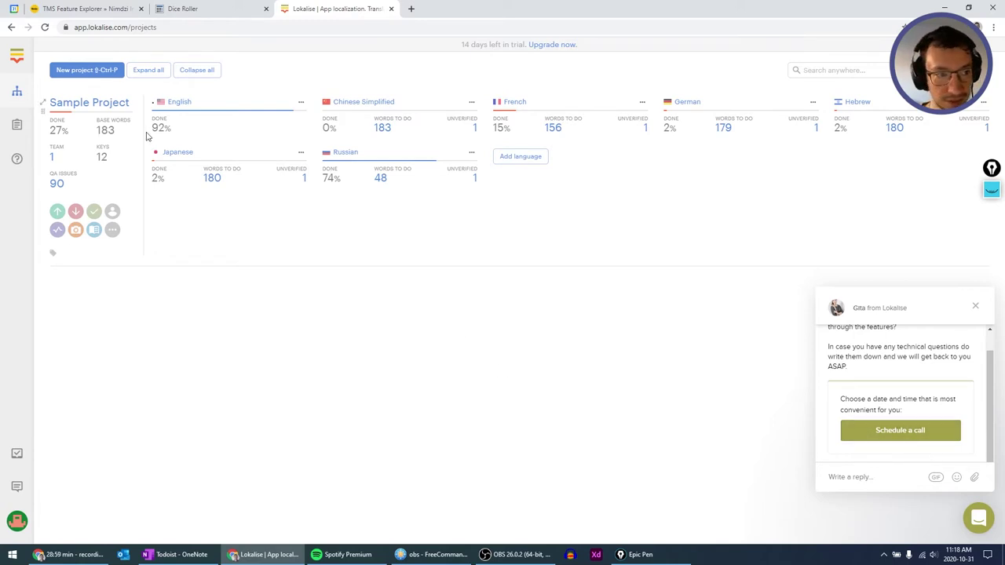
left_click(975, 306)
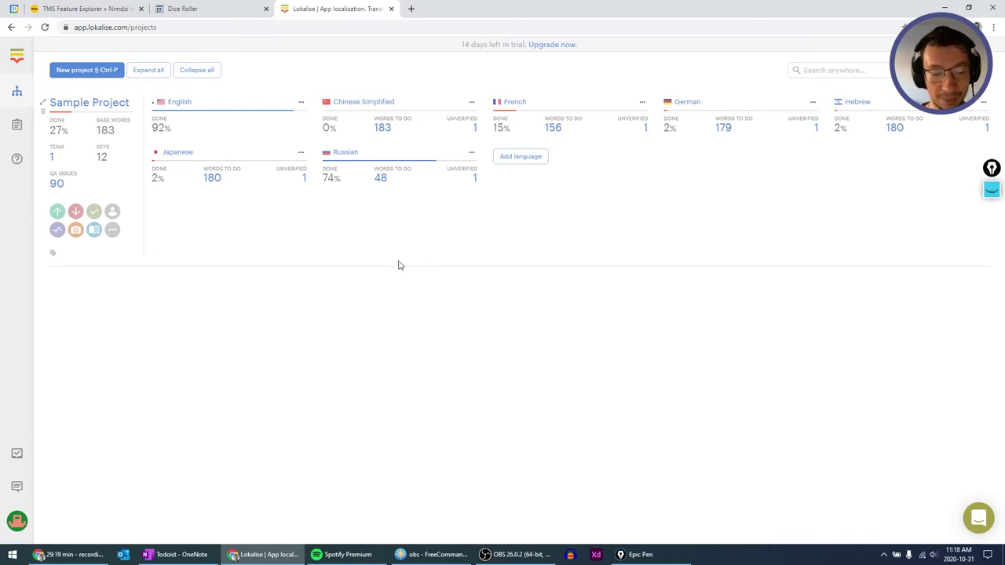
left_click(123, 555)
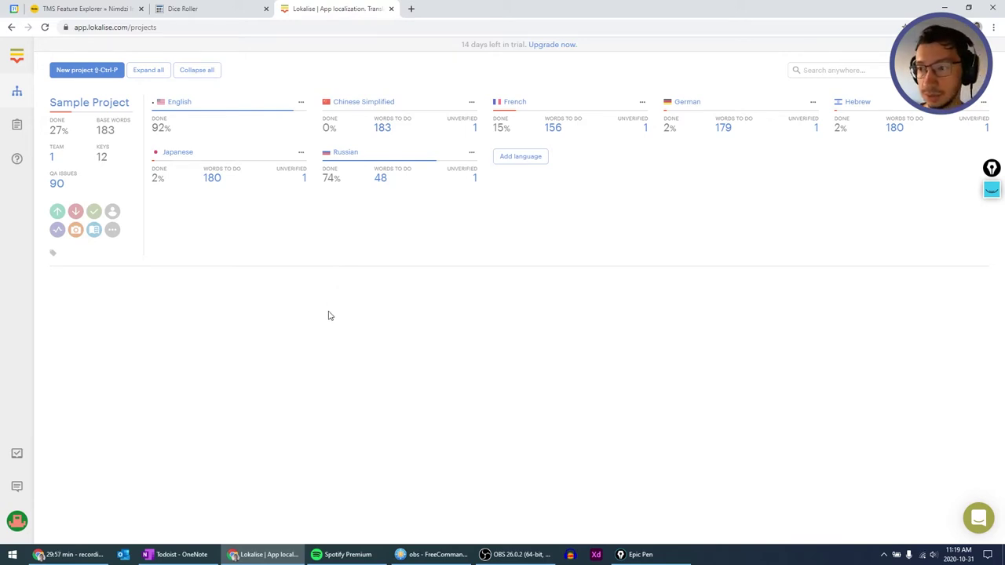
left_click_drag(991, 169, 993, 193)
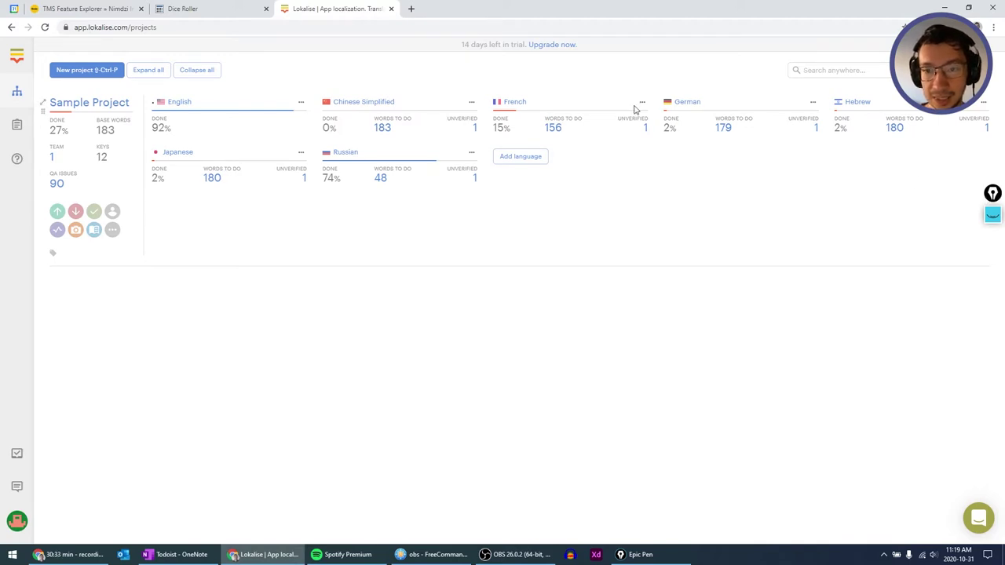
left_click_drag(495, 44, 497, 44)
left_click(496, 45)
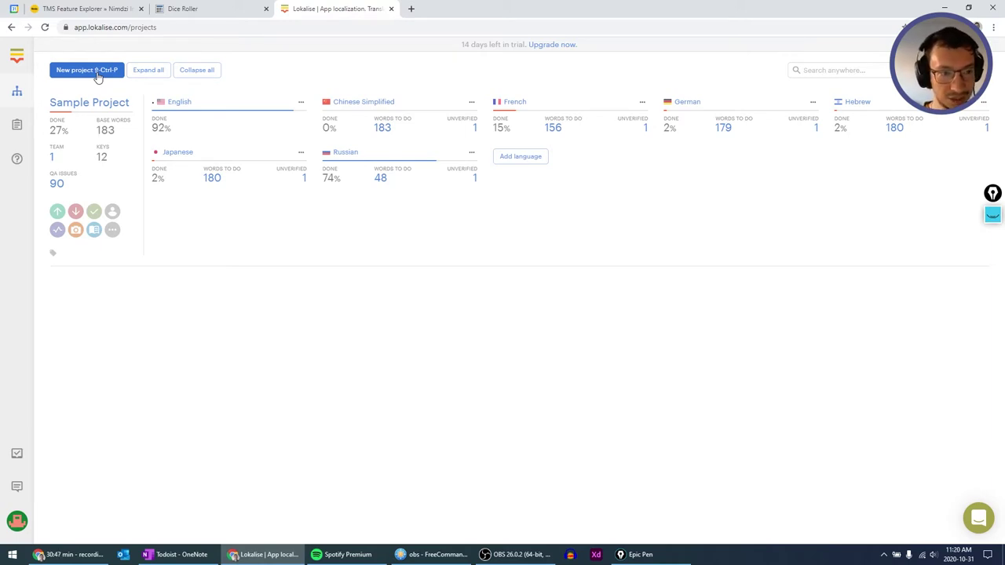
left_click(86, 70)
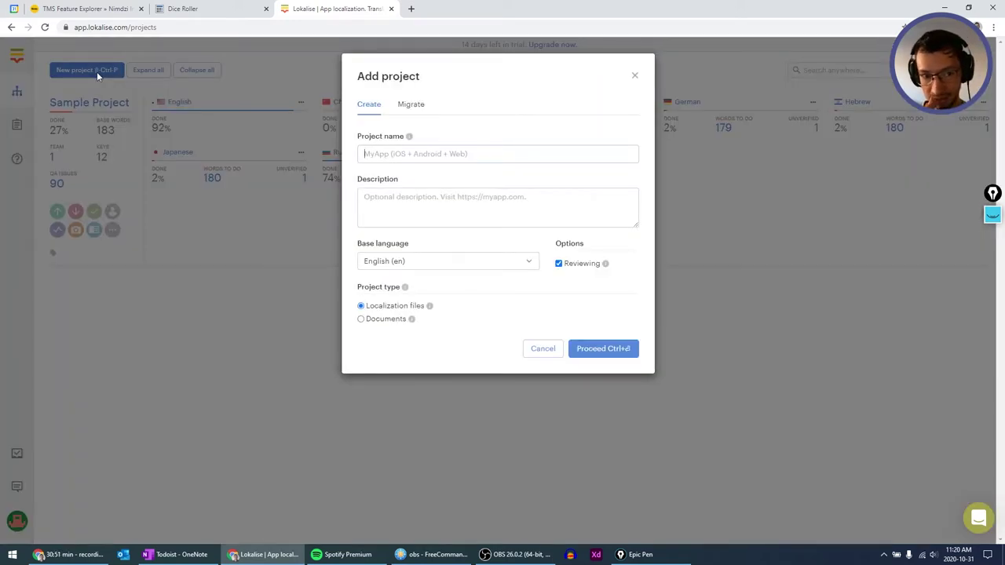
key("Escape")
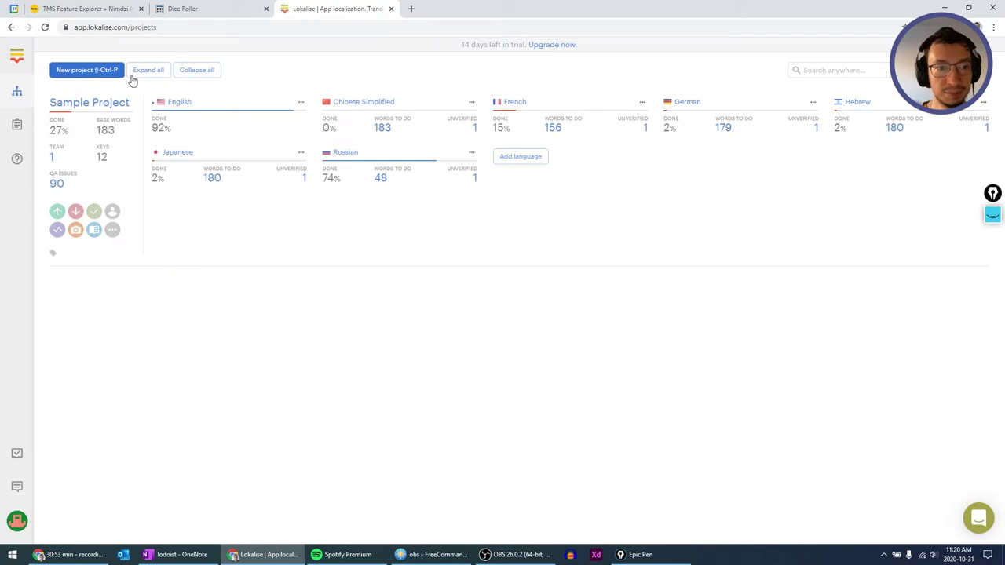
left_click(187, 71)
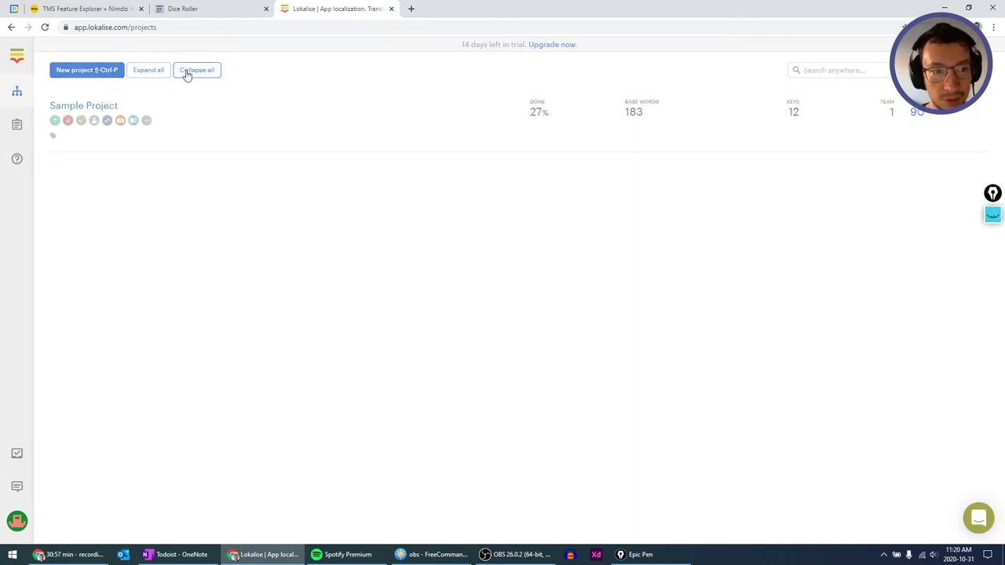
left_click(157, 72)
left_click(200, 72)
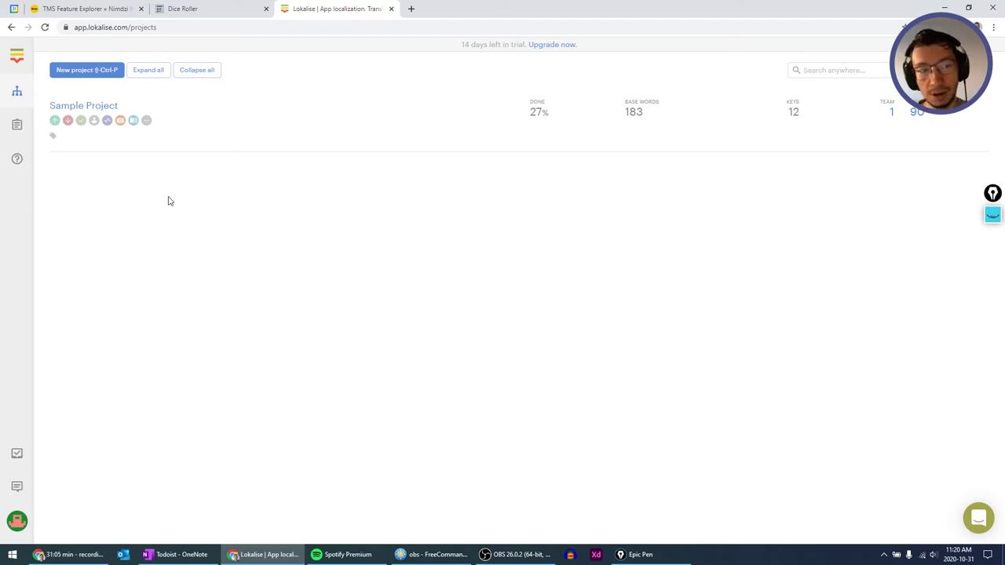
left_click(145, 72)
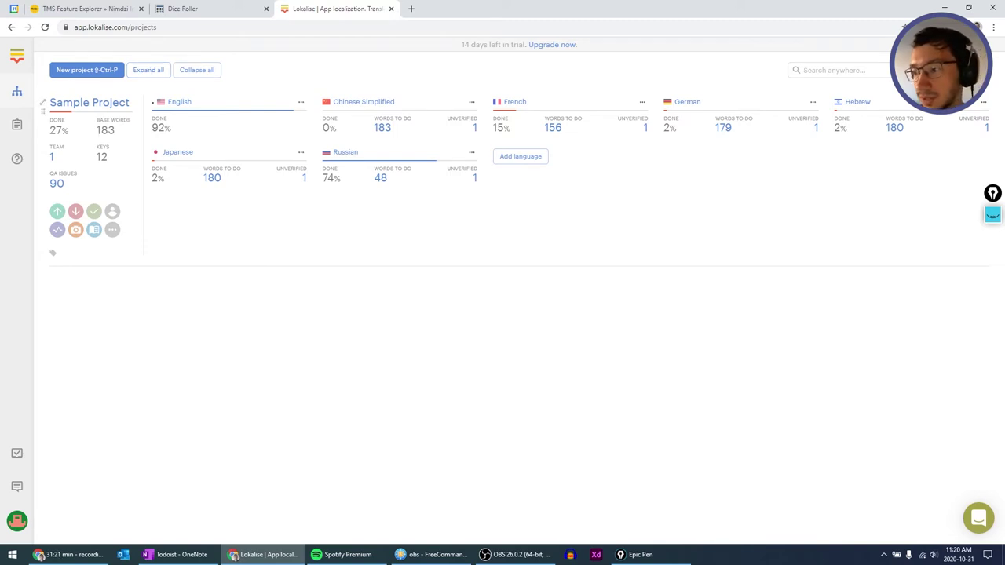
left_click(993, 214)
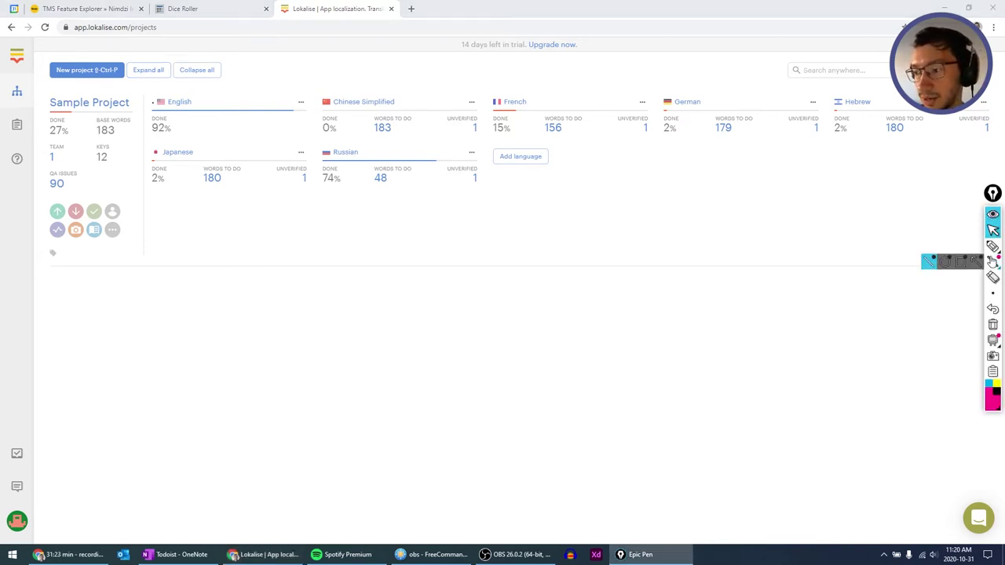
left_click(992, 246)
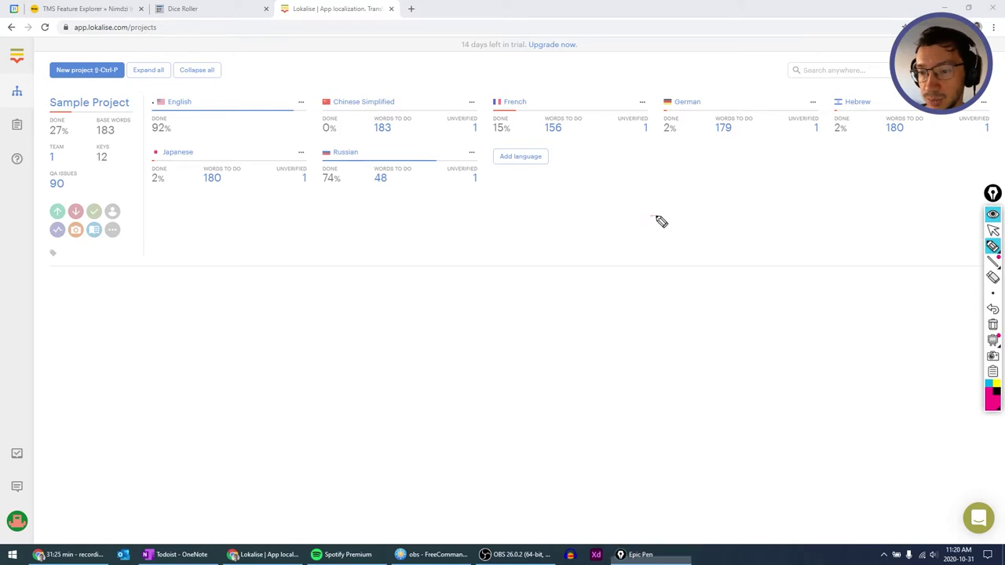
mouse_move(643, 218)
left_mouse_down()
mouse_move(668, 210)
mouse_move(666, 223)
left_mouse_up()
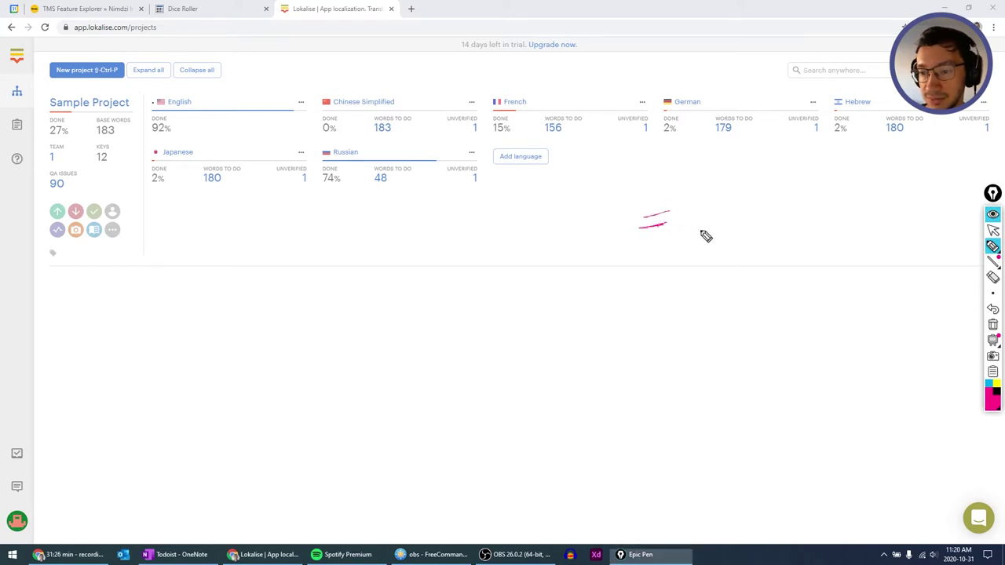
left_click(992, 310)
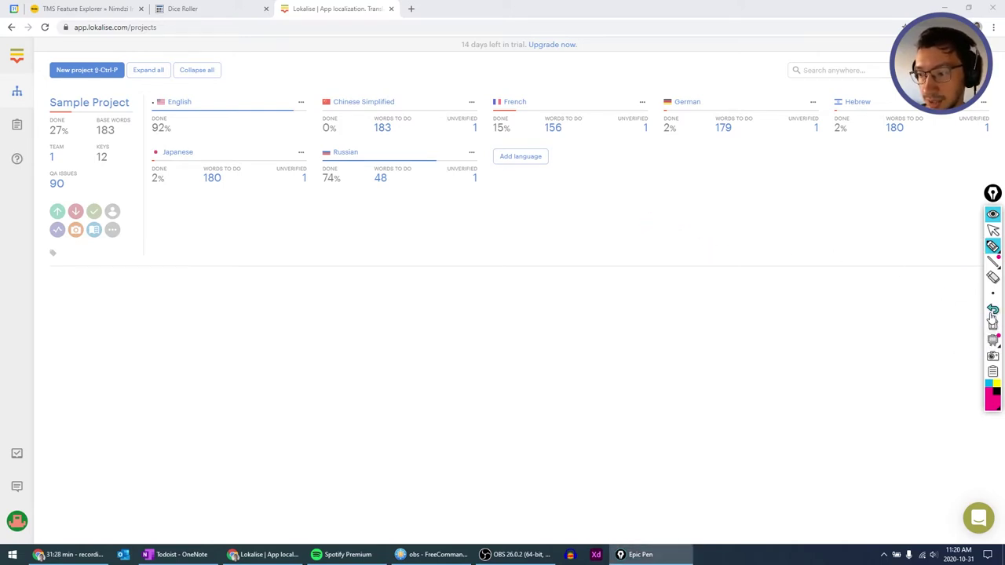
left_click(926, 297)
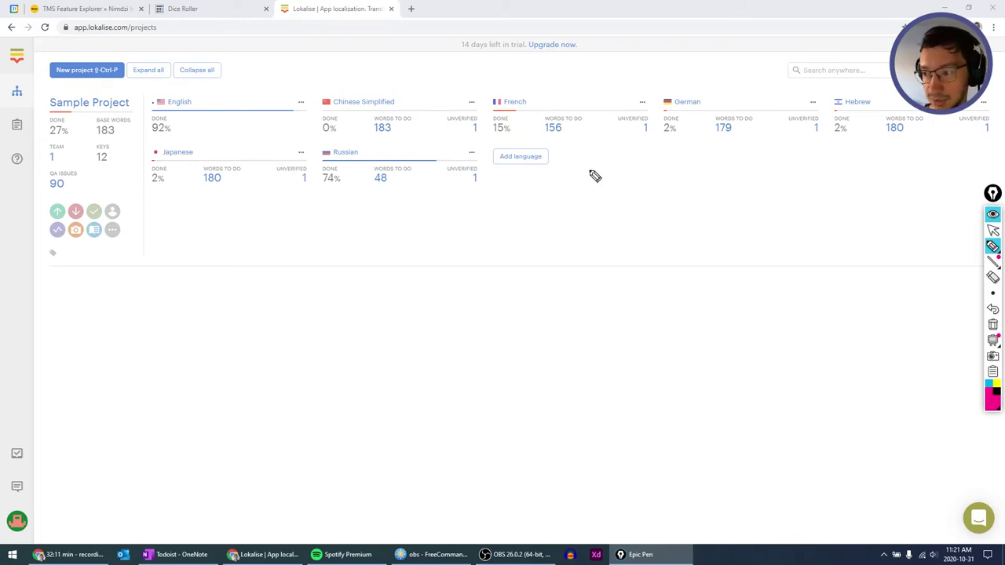
left_click(993, 230)
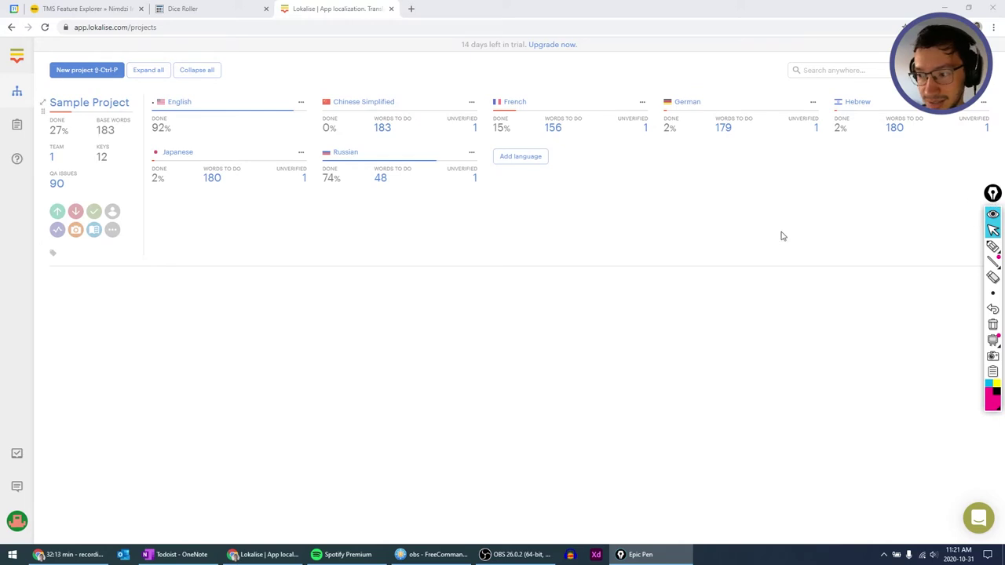
left_click(993, 194)
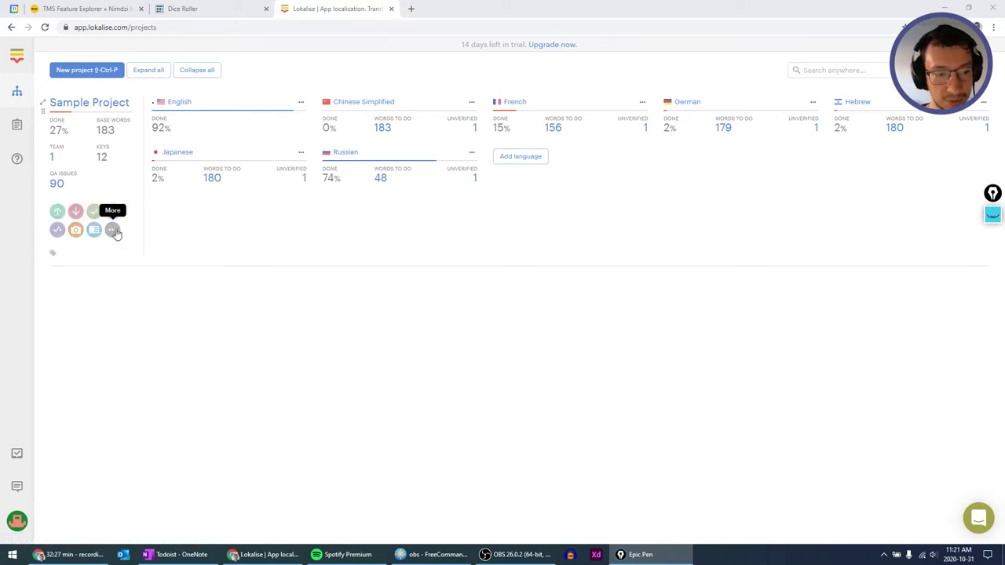
left_click(113, 231)
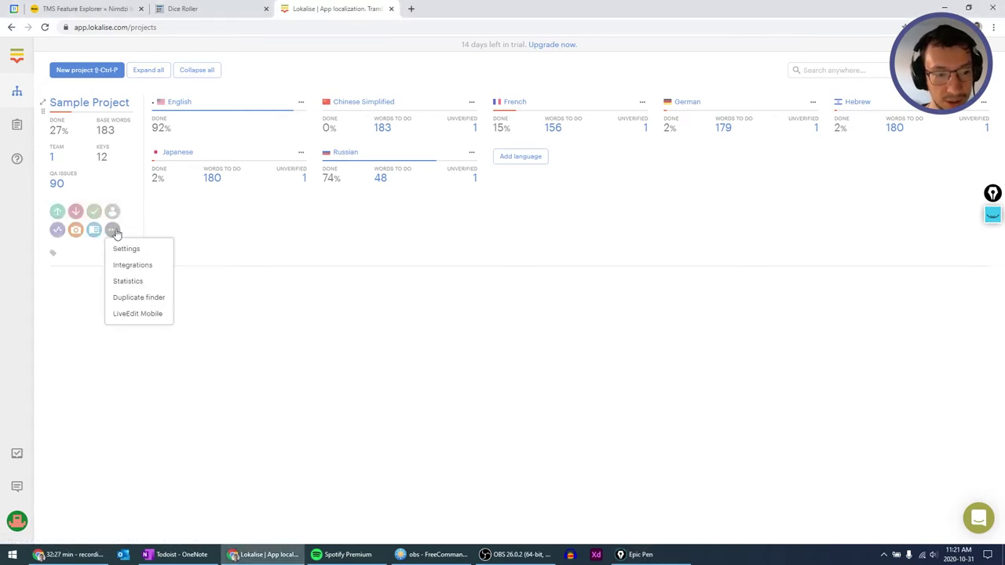
left_click(177, 230)
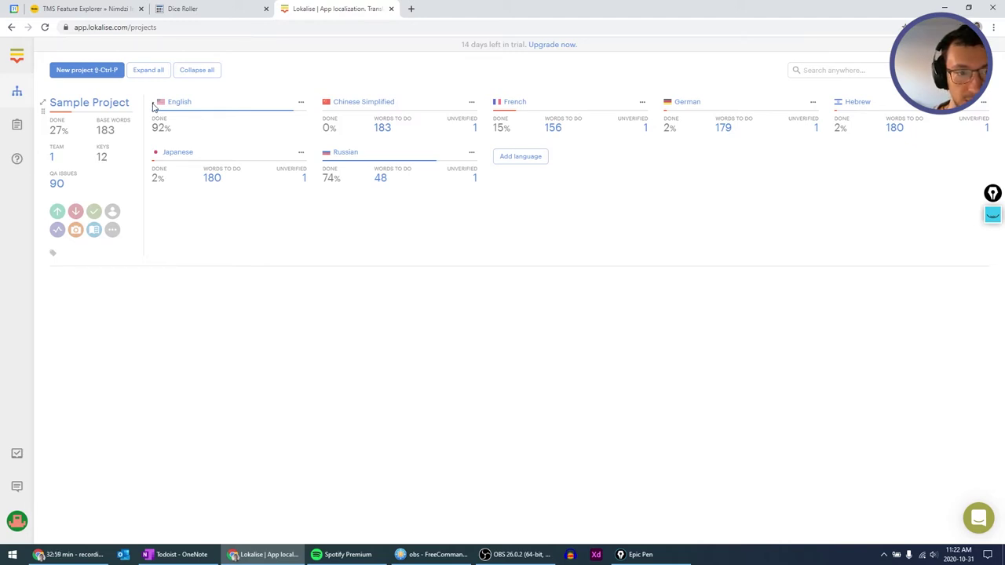
right_click(154, 107)
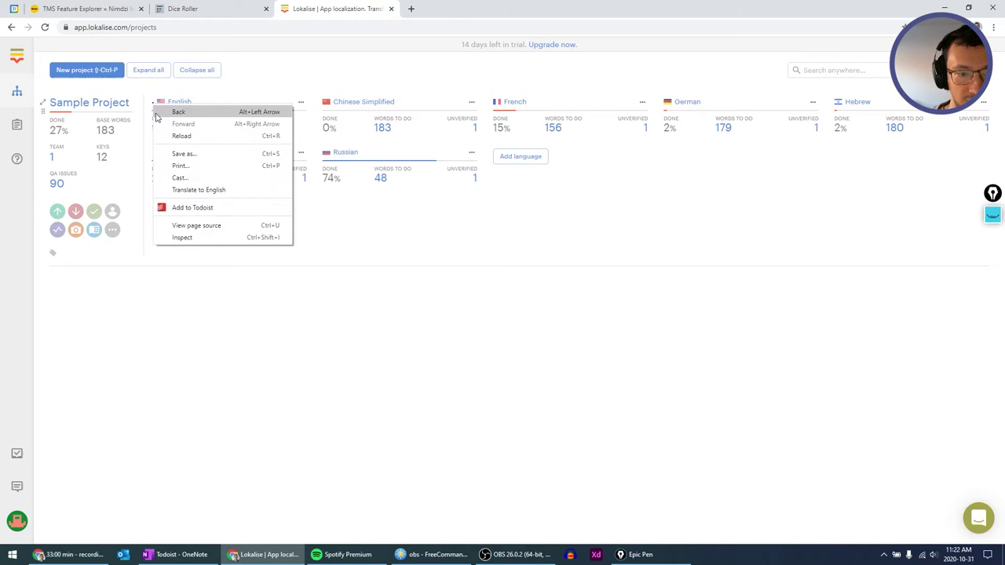
left_click(204, 239)
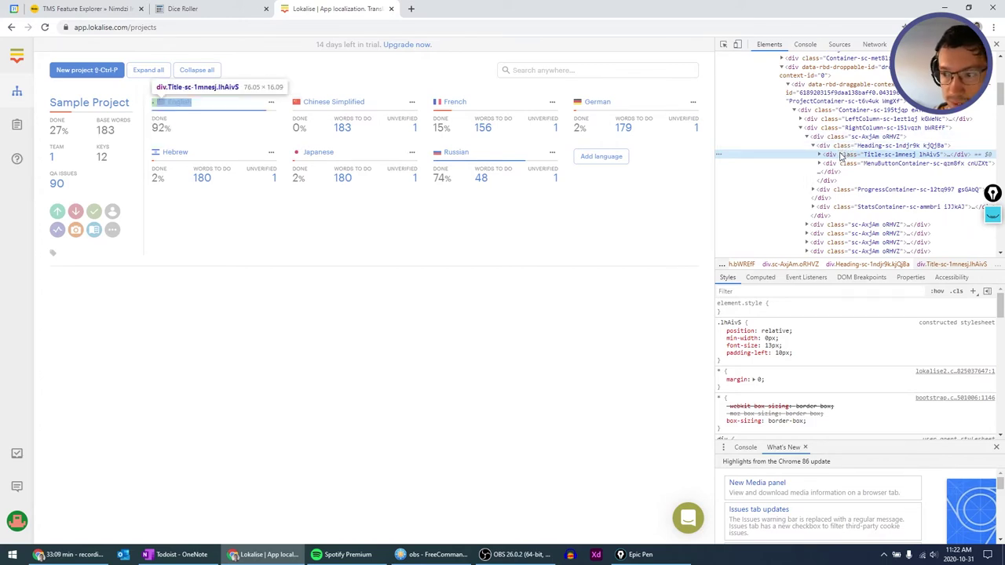
left_click(820, 155)
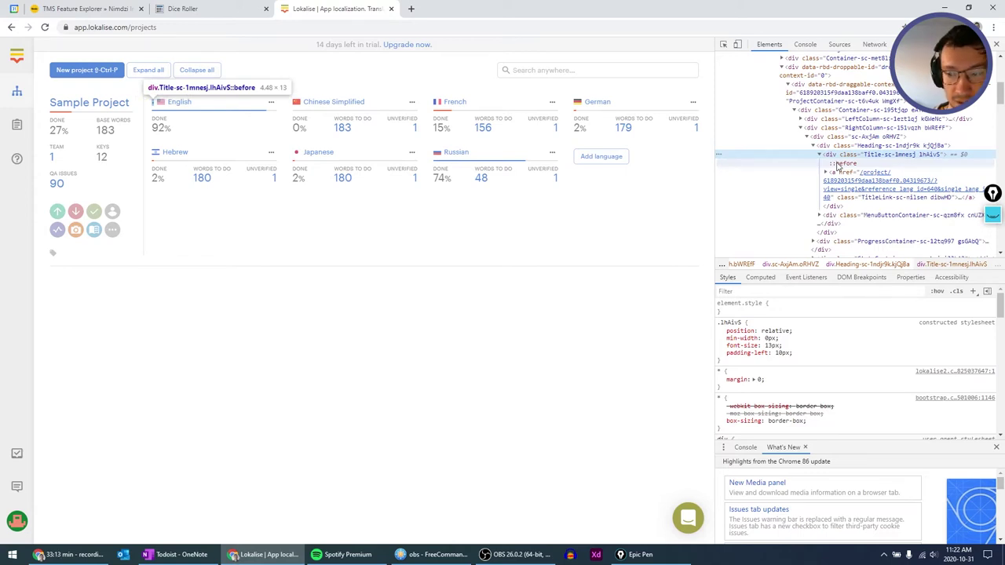
left_click(837, 164)
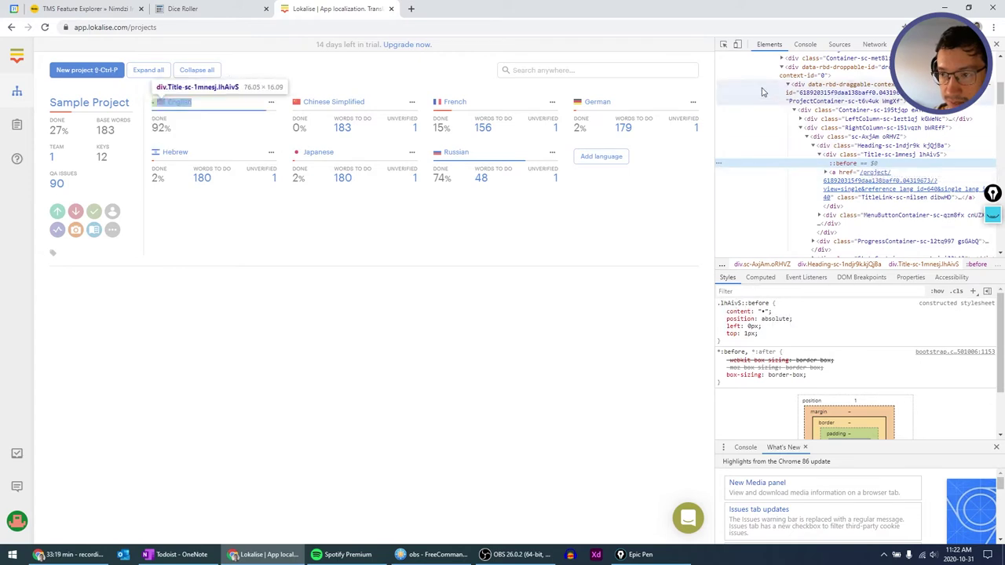
left_click(997, 45)
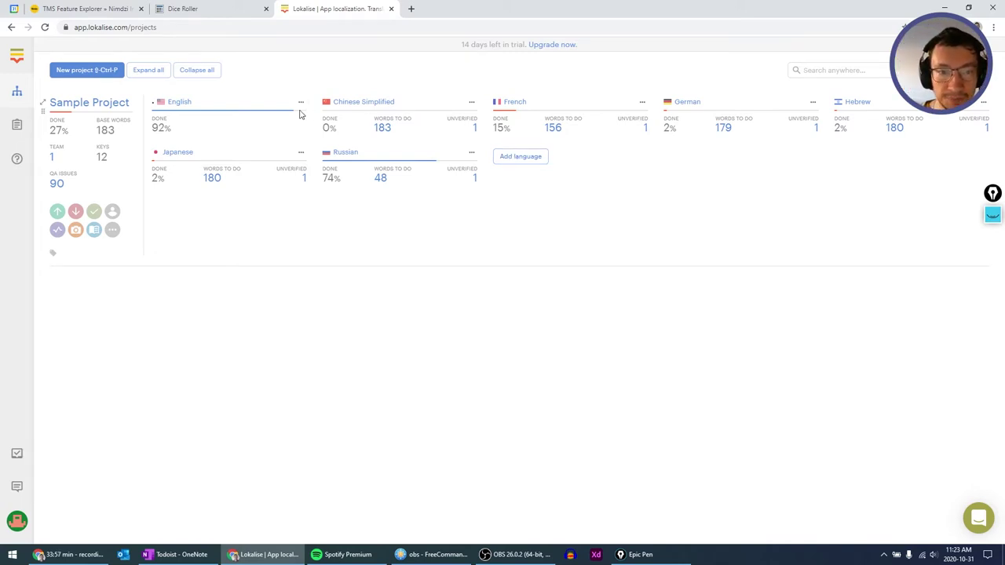
left_click(300, 103)
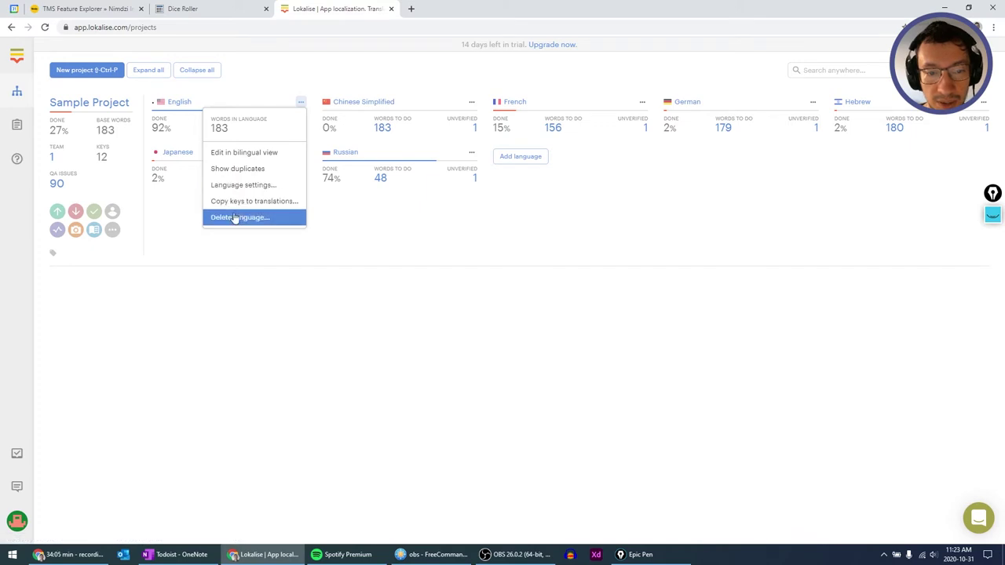
left_click(471, 103)
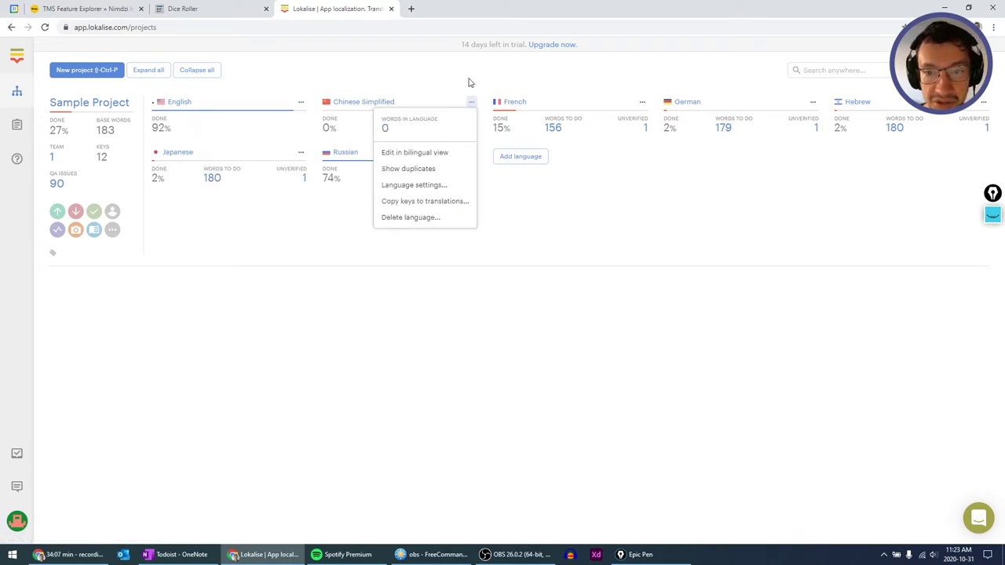
left_click(468, 82)
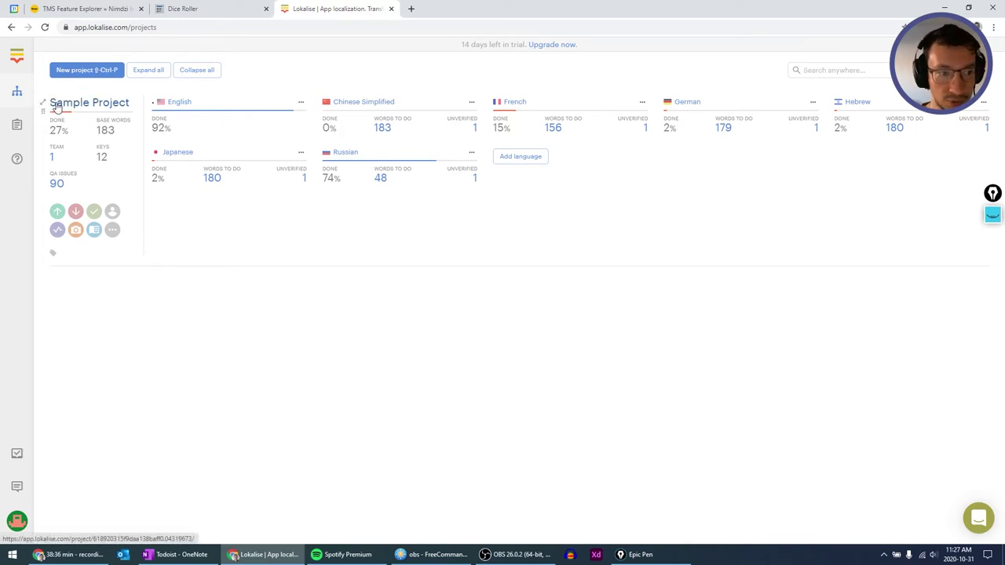
left_click(44, 106)
left_click(44, 106)
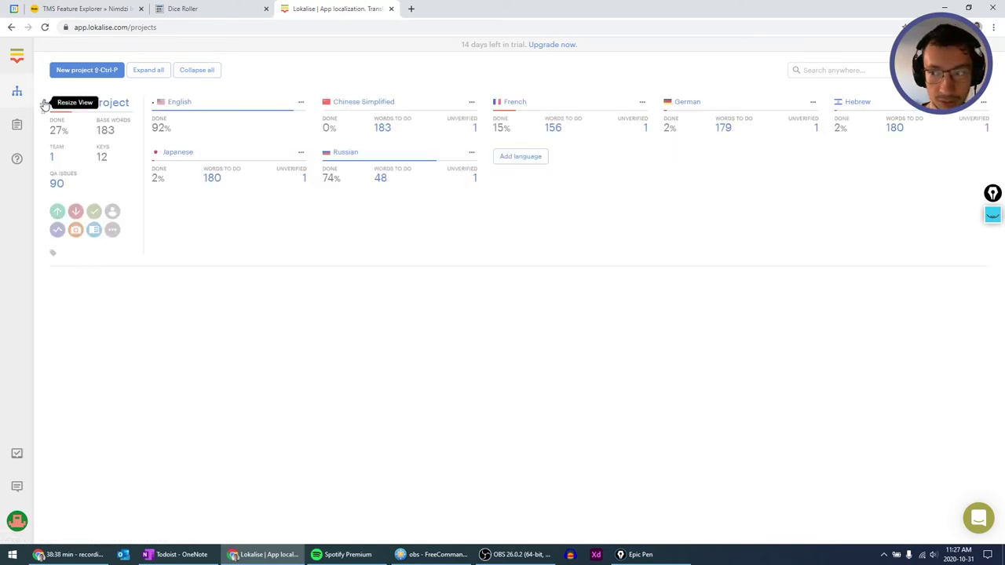
left_click(43, 103)
left_click(44, 103)
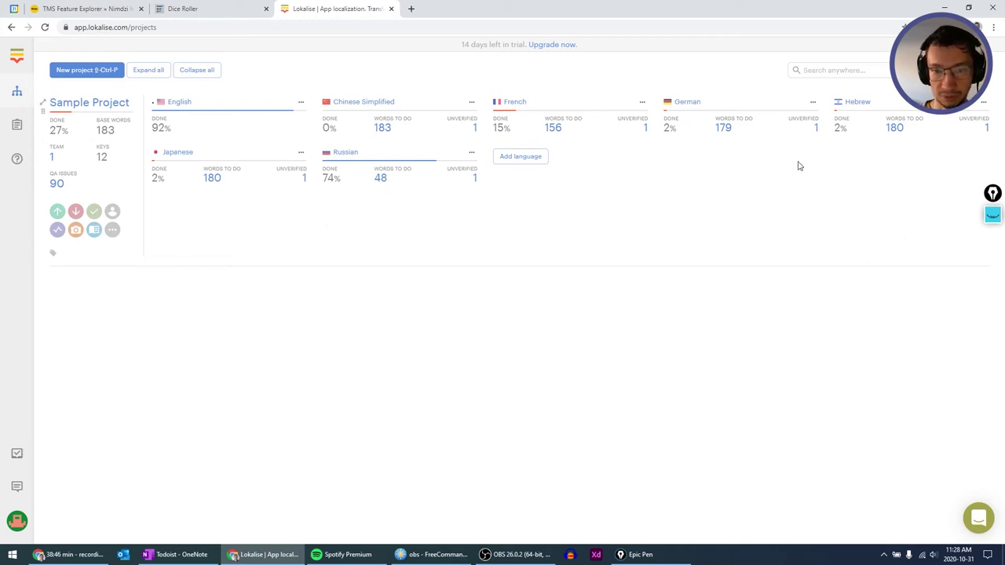
left_click(642, 104)
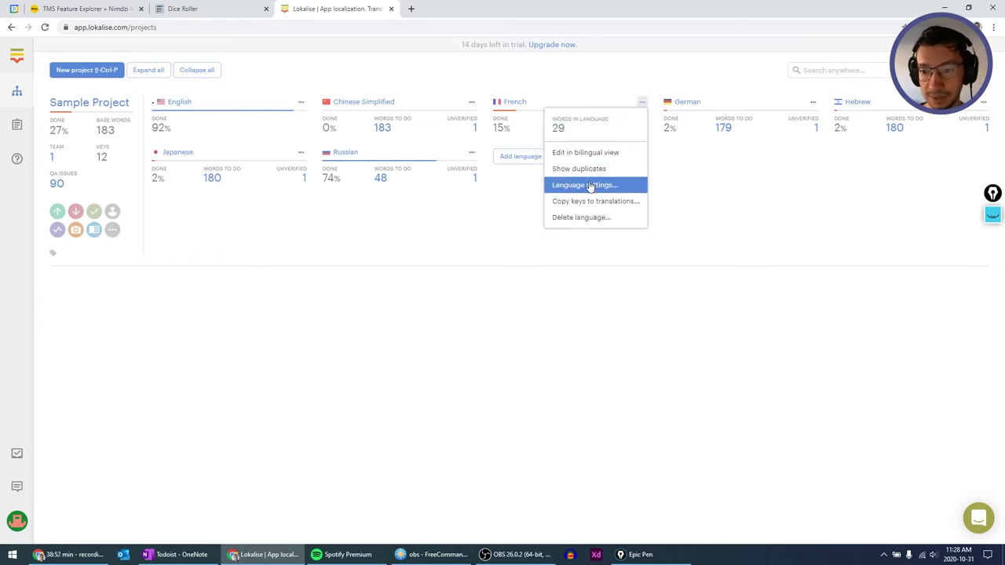
left_click(742, 207)
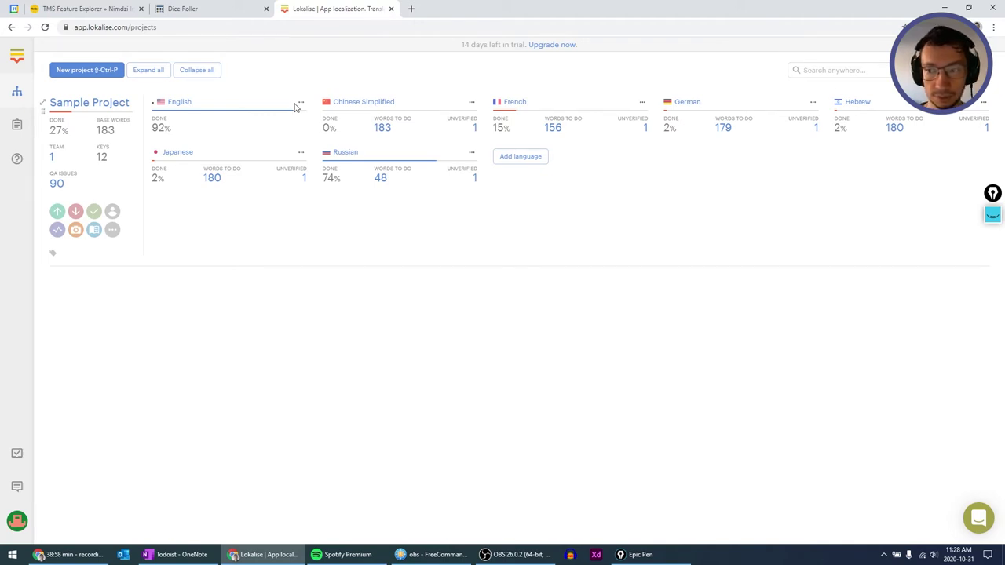
Name the new project Darkest Dungeon with description lalala, keeping English (en) as base language.
left_click(95, 73)
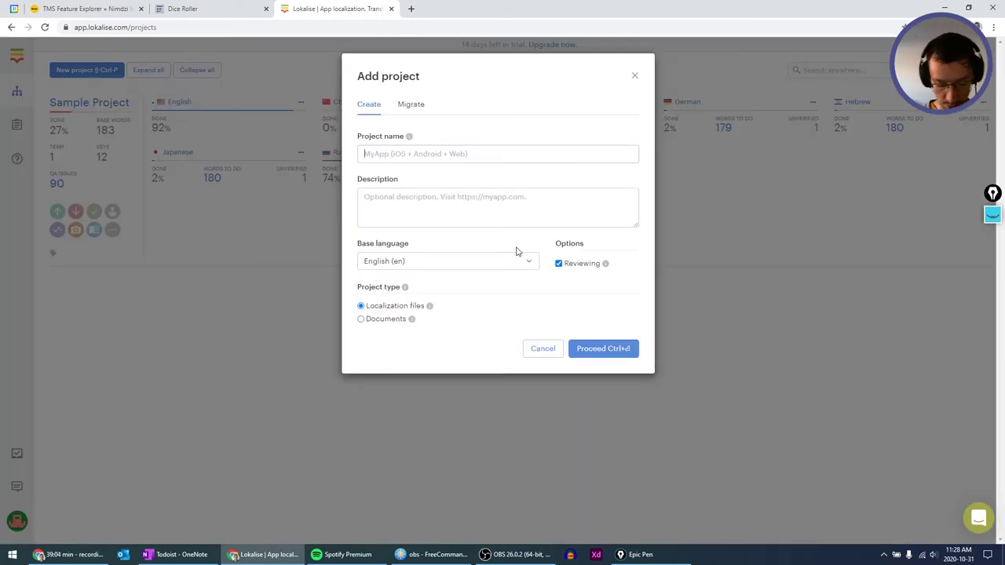
type("Darkest ")
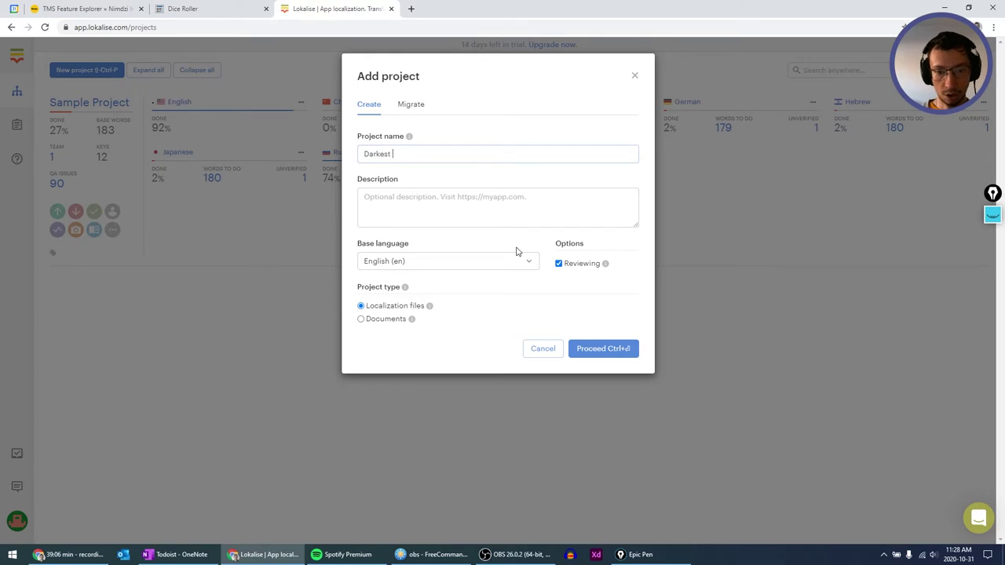
type("Dungeon")
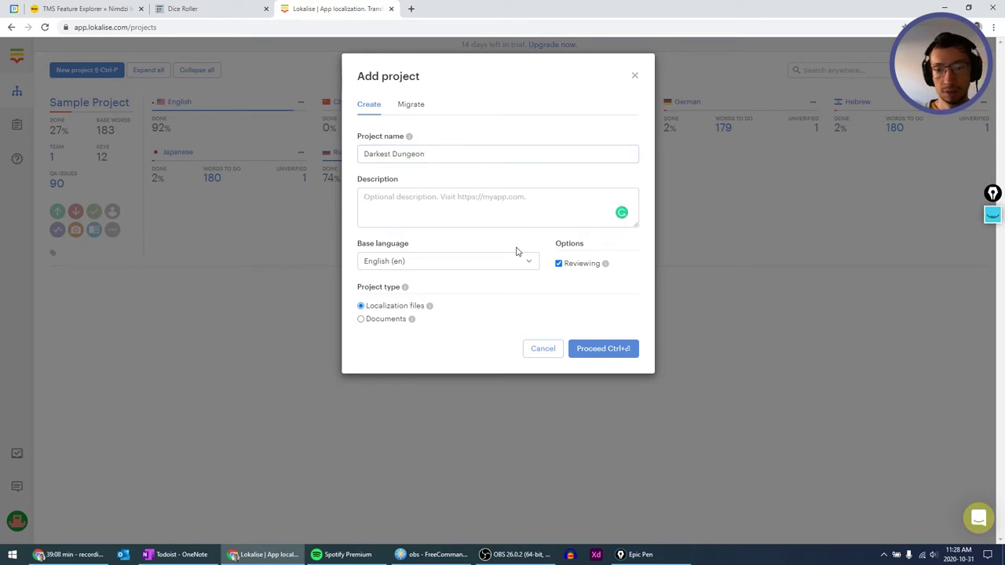
type("lalala")
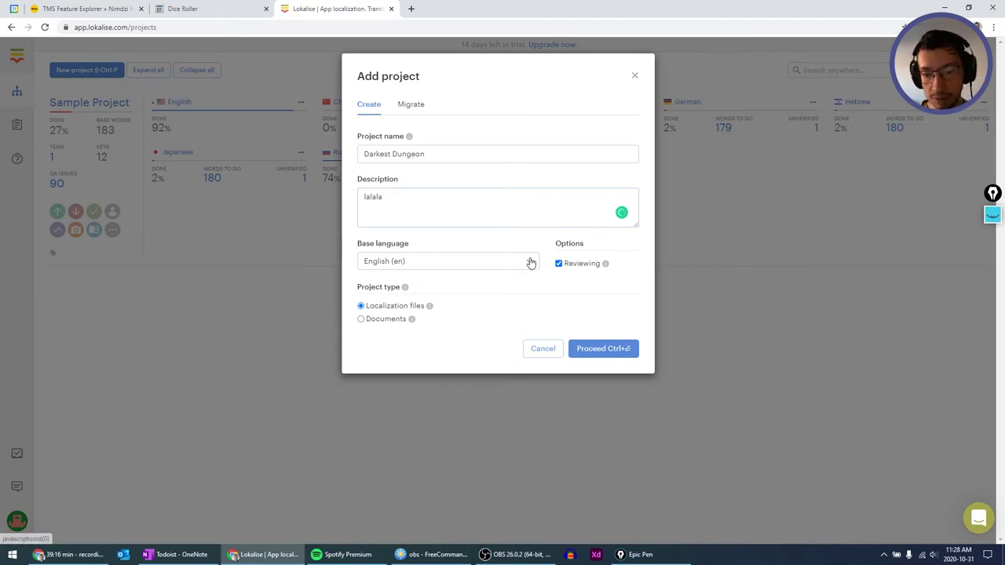
left_click(529, 261)
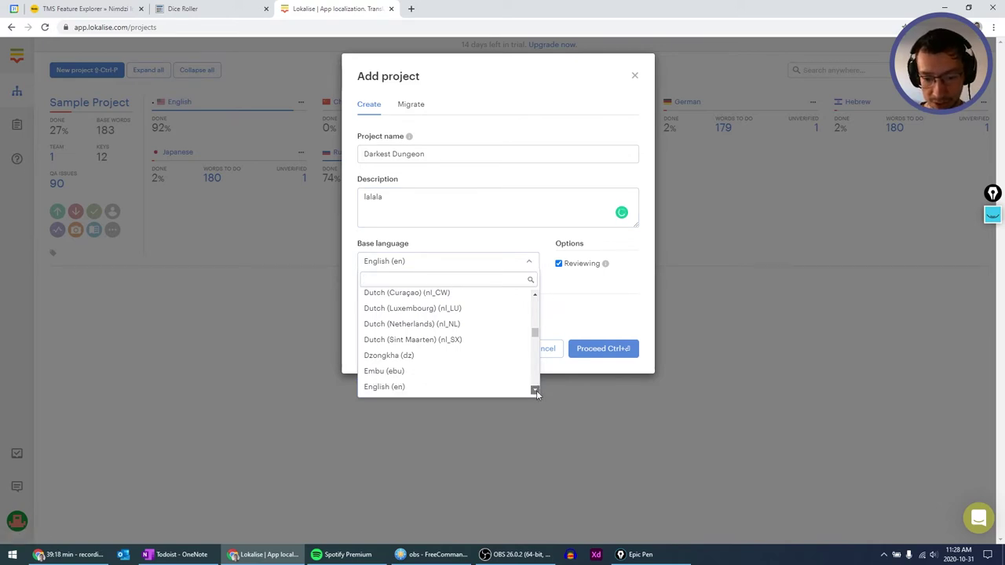
left_click(535, 390)
left_click(536, 390)
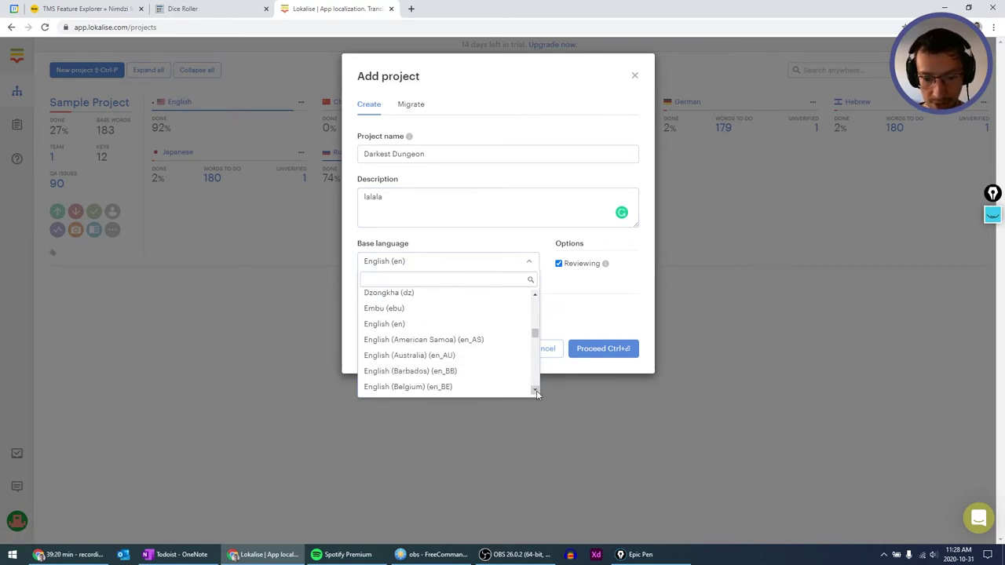
left_click(536, 390)
left_click(537, 390)
left_click_drag(535, 333, 535, 325)
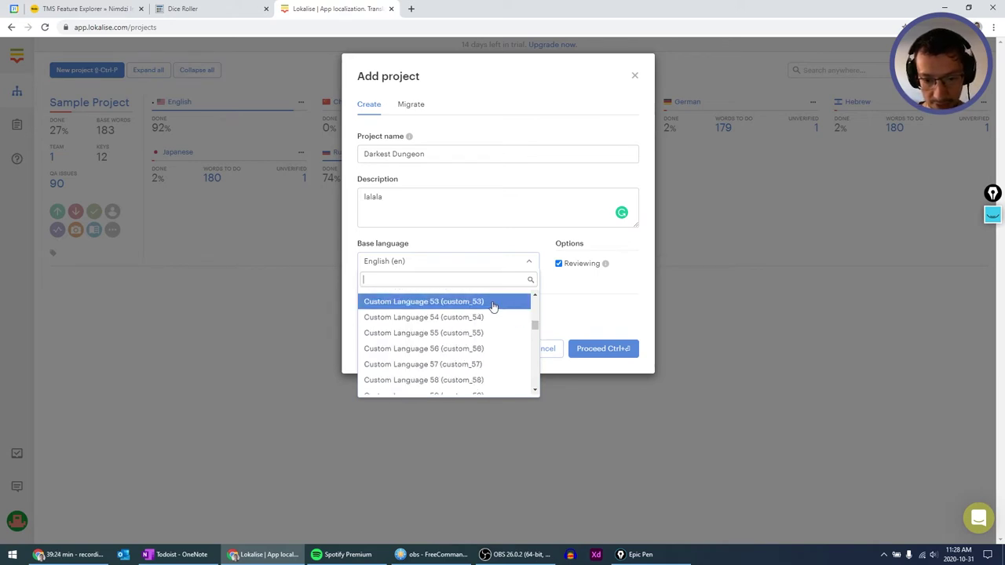
type("cze")
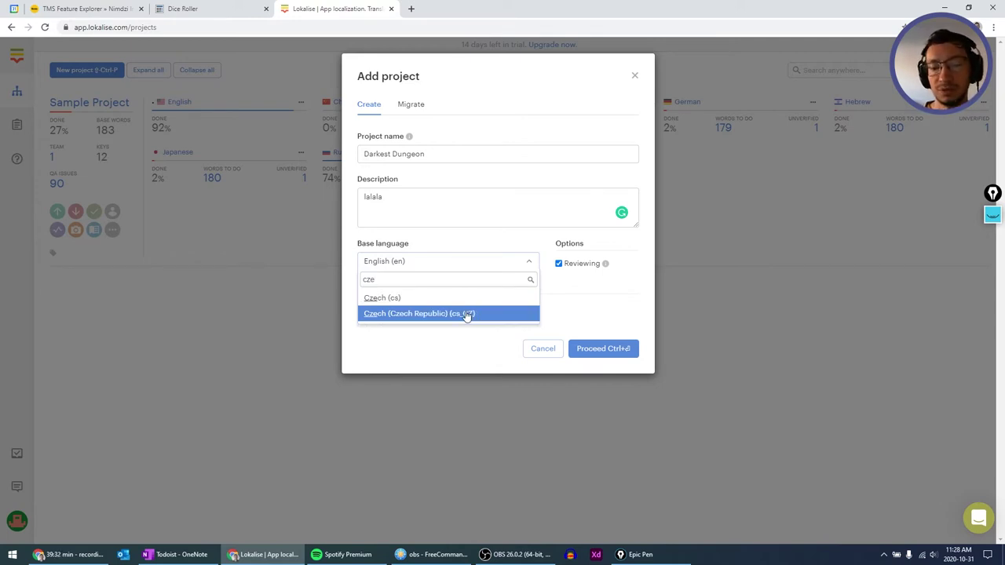
key("ctrl+a")
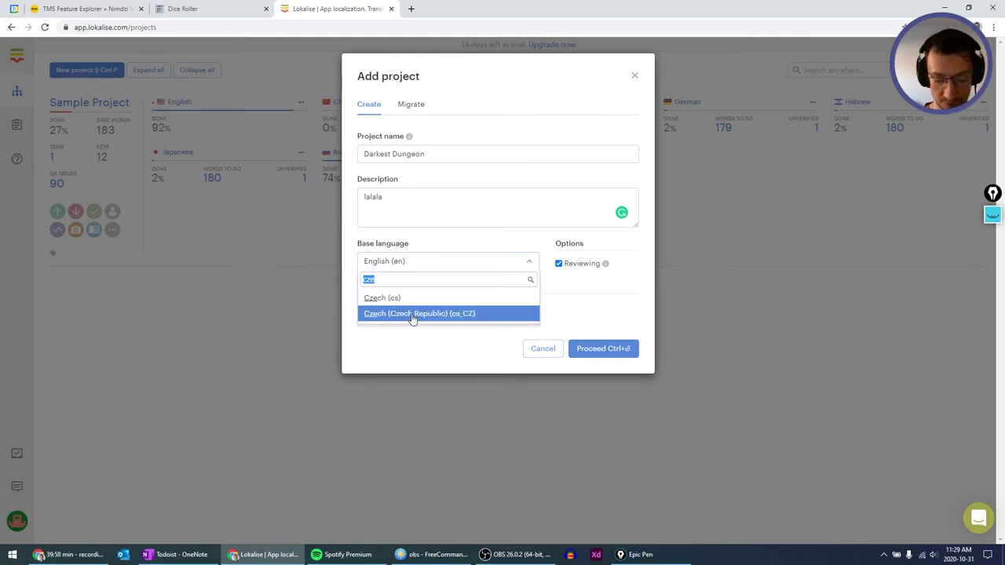
key("Escape")
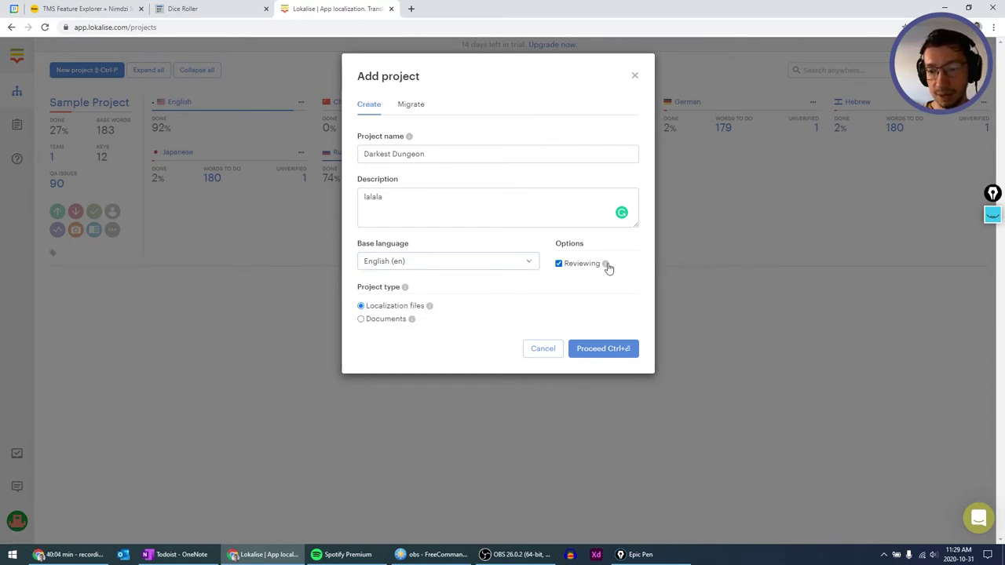
Turn off Reviewing, choose the Documents project type, and create the project.
mouse_move(608, 267)
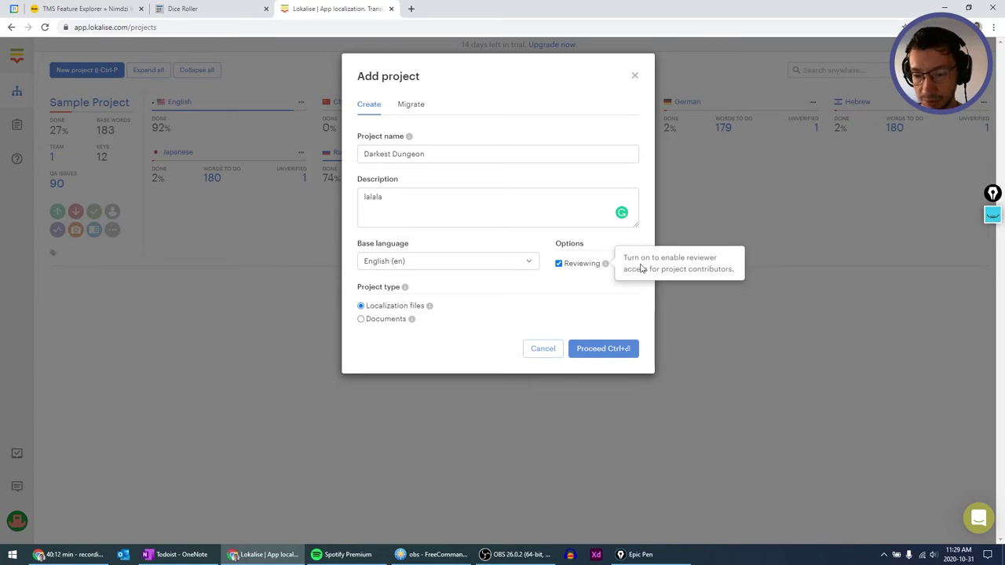
left_click(559, 263)
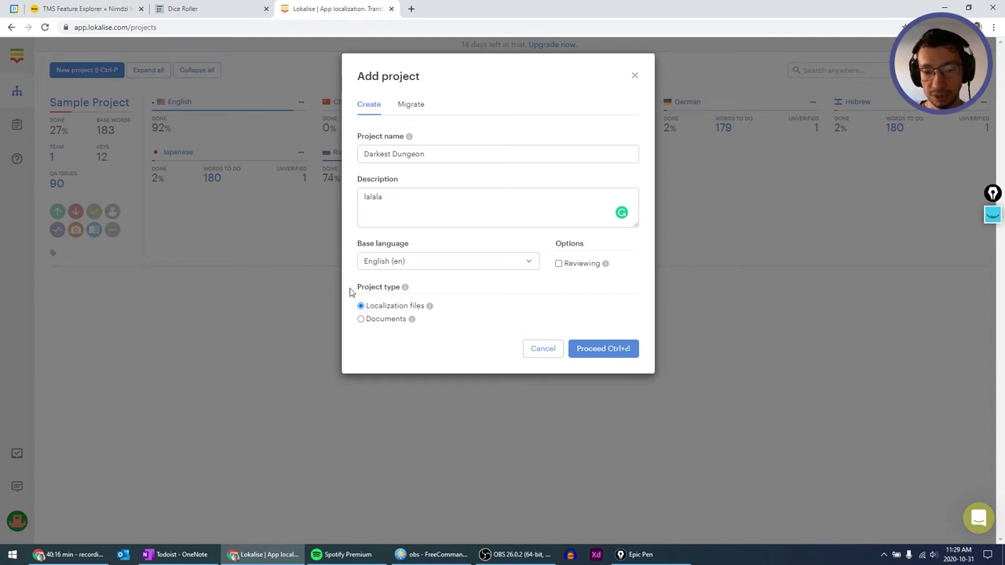
mouse_move(429, 306)
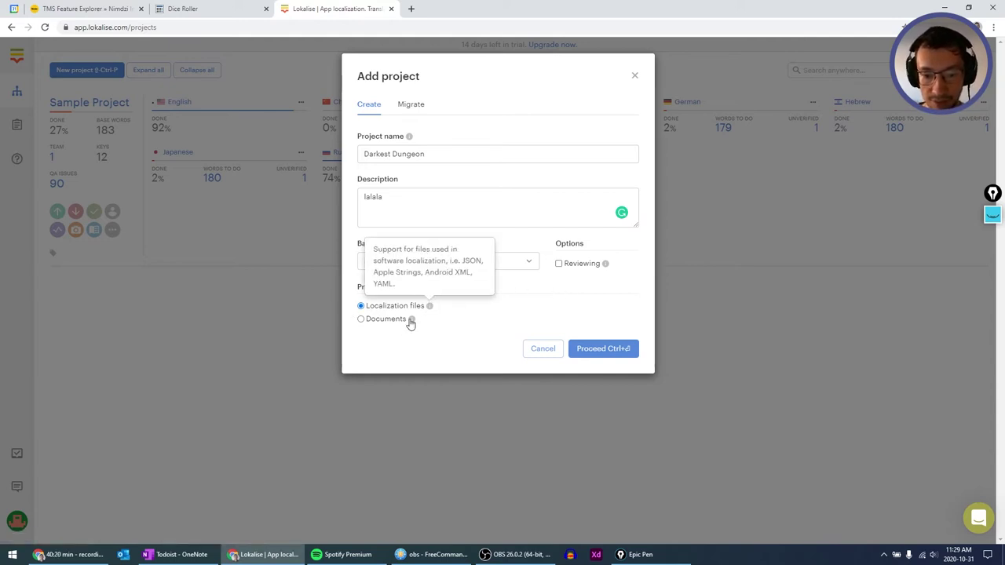
mouse_move(410, 321)
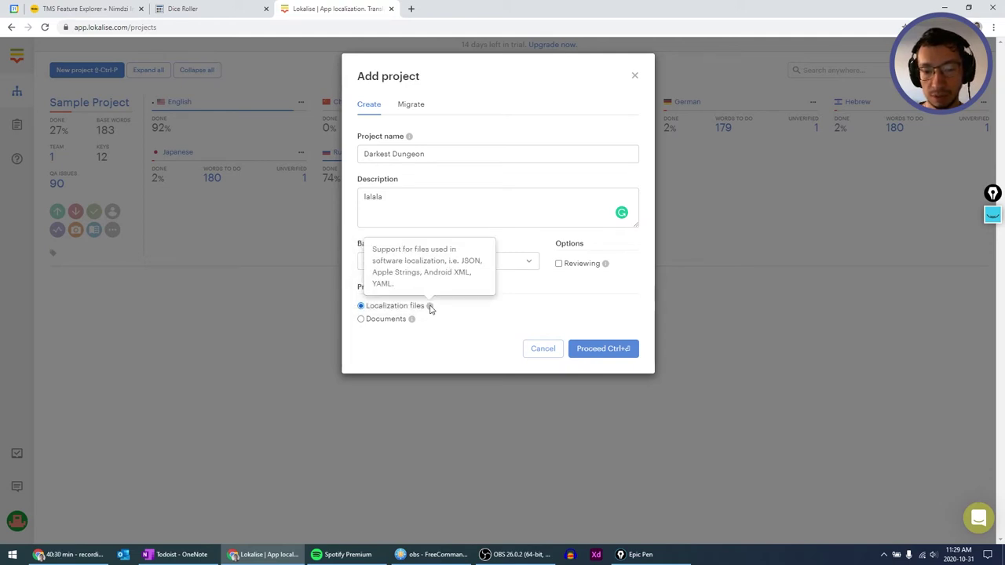
left_click(361, 319)
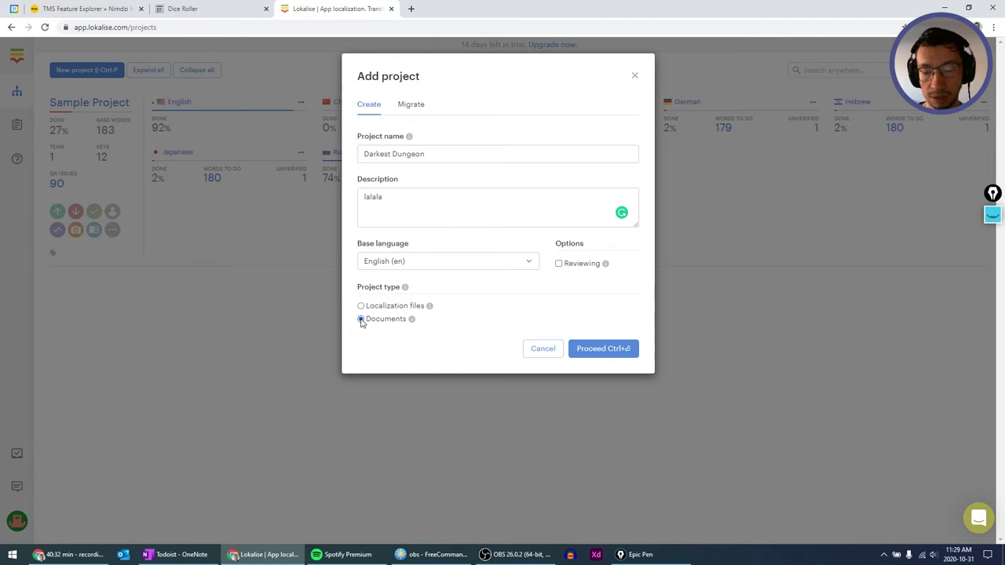
left_click(603, 348)
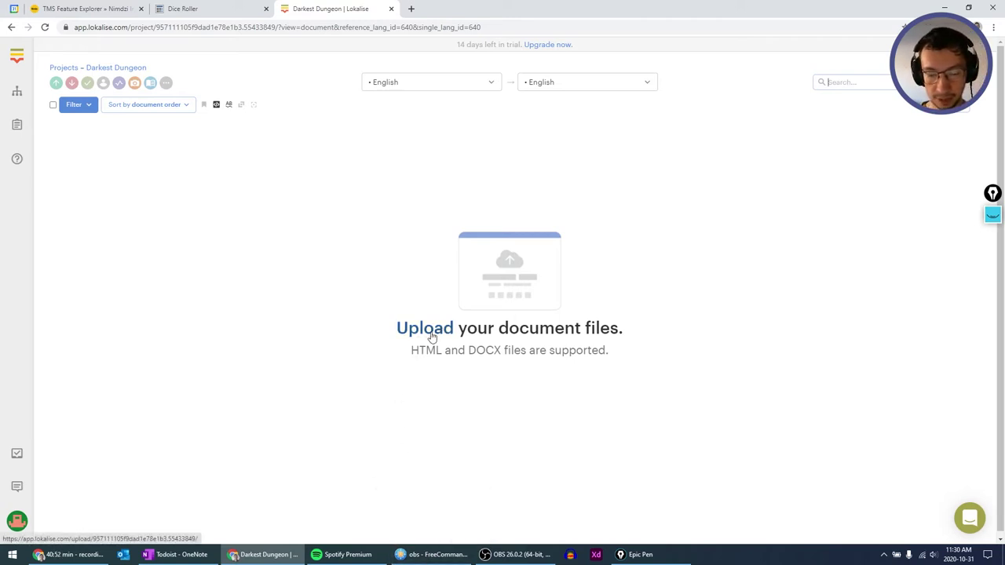
Switch to FreeCommander XE from the taskbar.
left_click(432, 554)
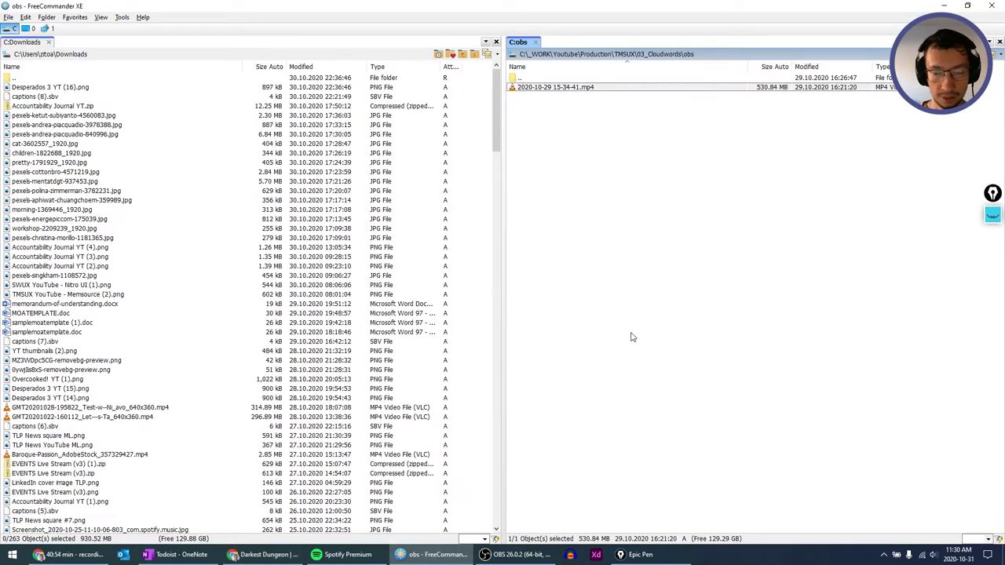
Select both Darkest Dungeon files in TMSUX and drop them onto the Lokalise upload page.
key("BackSpace")
key("BackSpace")
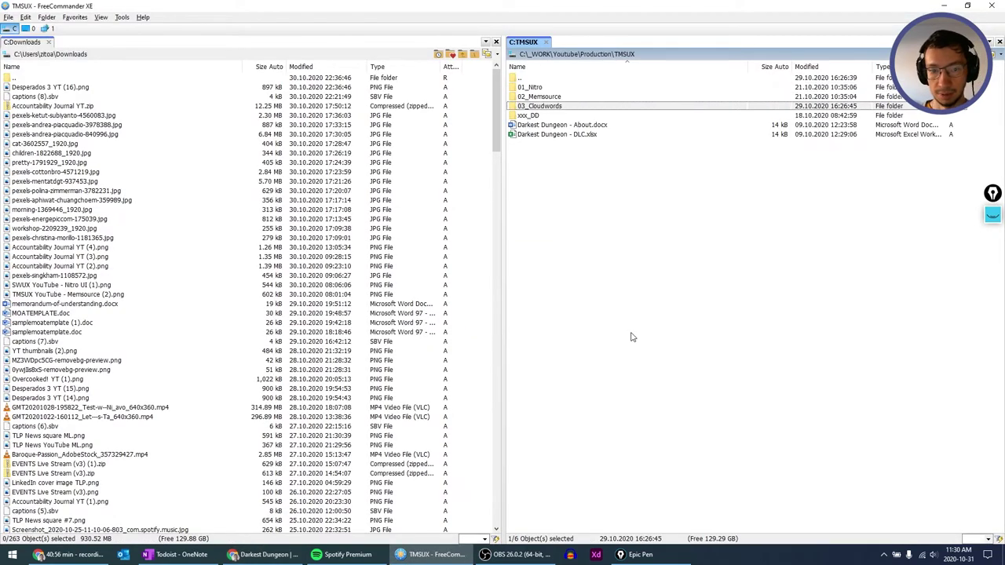
key("Down")
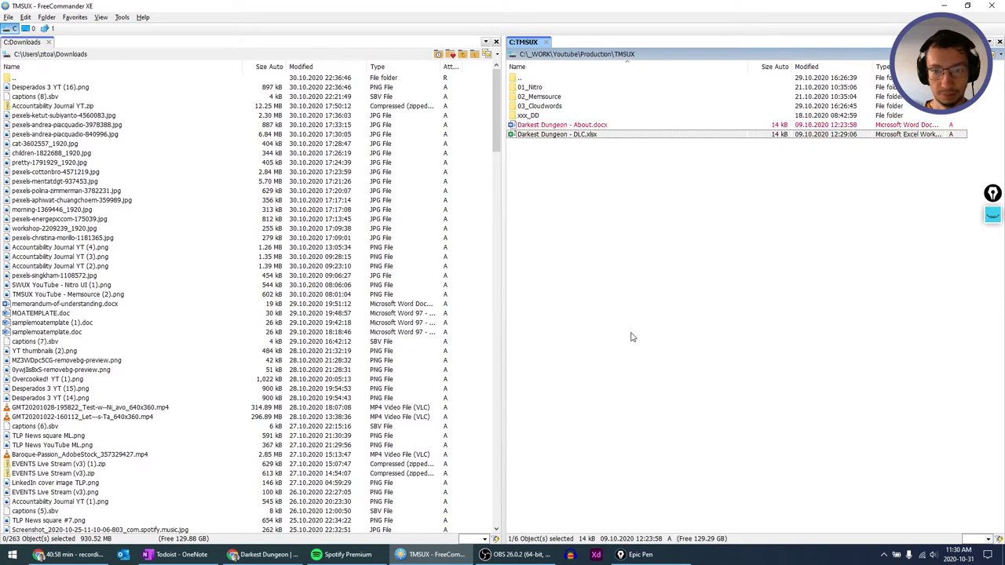
key("shift+Down")
left_click_drag(585, 125, 481, 285)
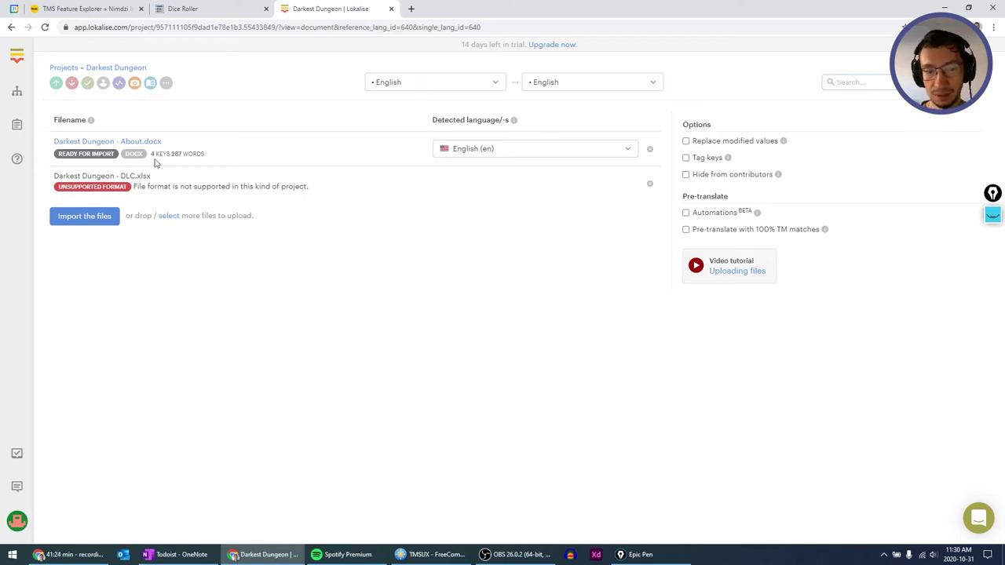
Open Darkest Dungeon - About.docx in Word to check its formatting, then close it.
key("alt+Tab")
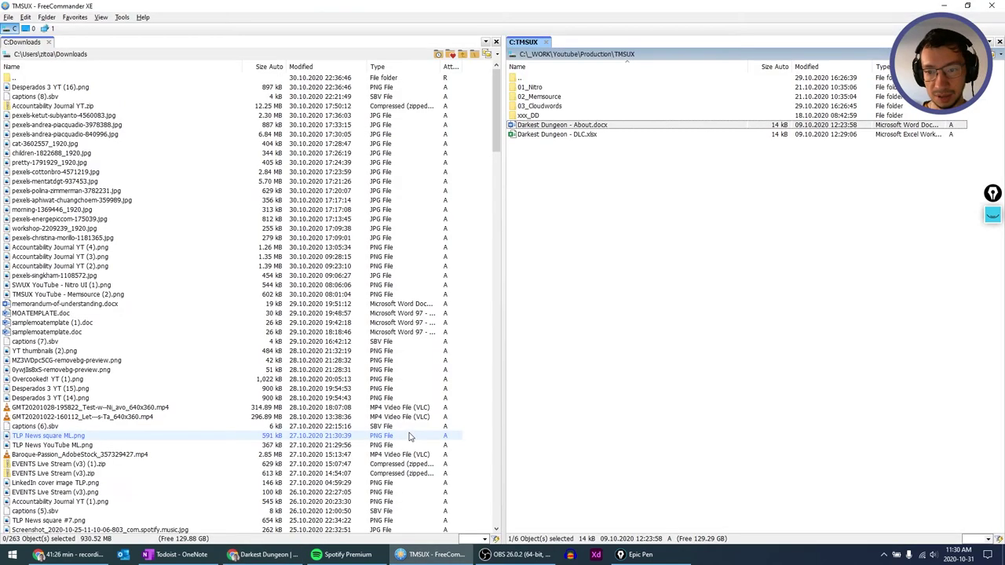
key("Return")
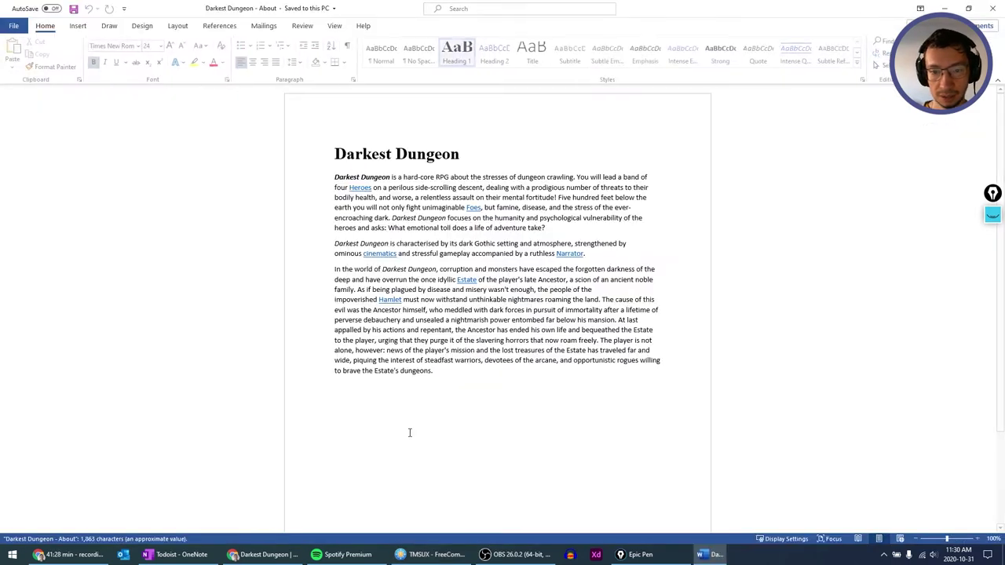
left_click(431, 254)
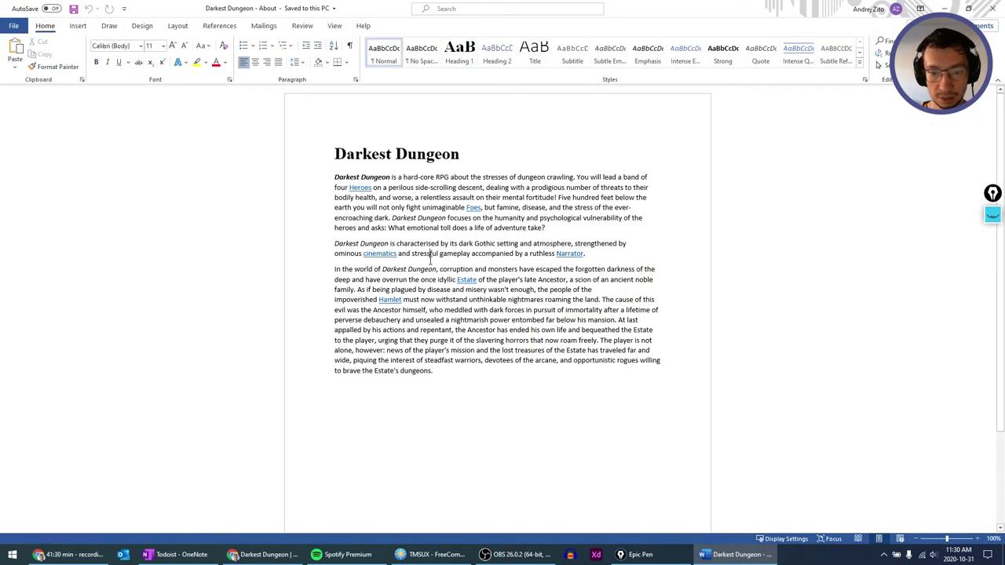
left_click(419, 162)
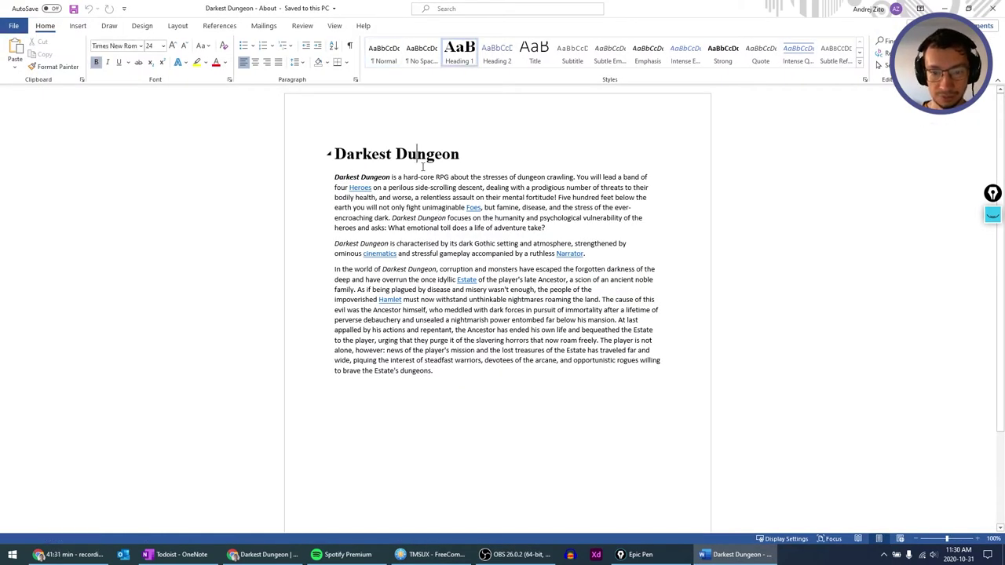
left_click(991, 11)
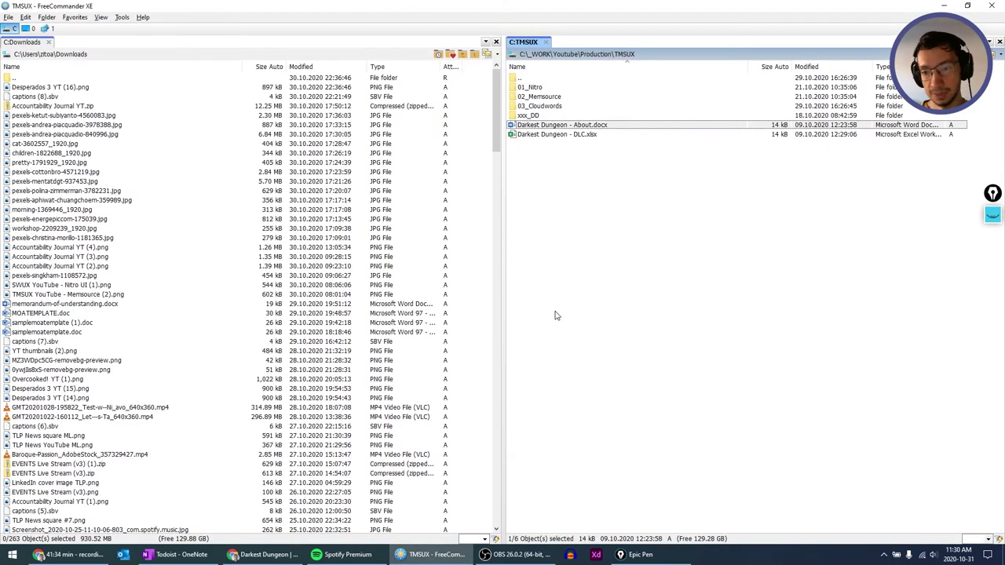
Save the DLC table from Word as Darkest Dungeon - DLC.docx and drop it into Lokalise.
key("Down")
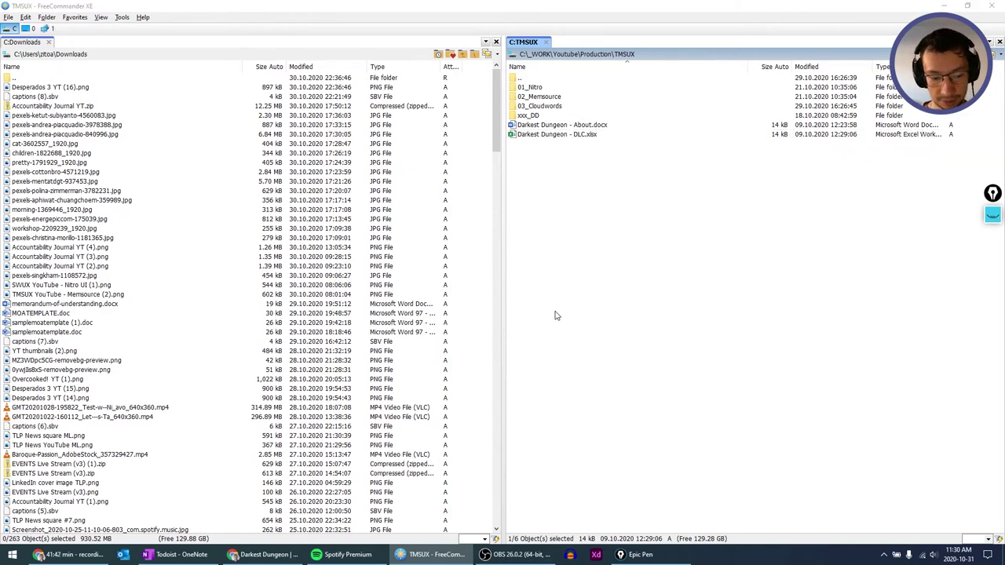
key("super")
type("word")
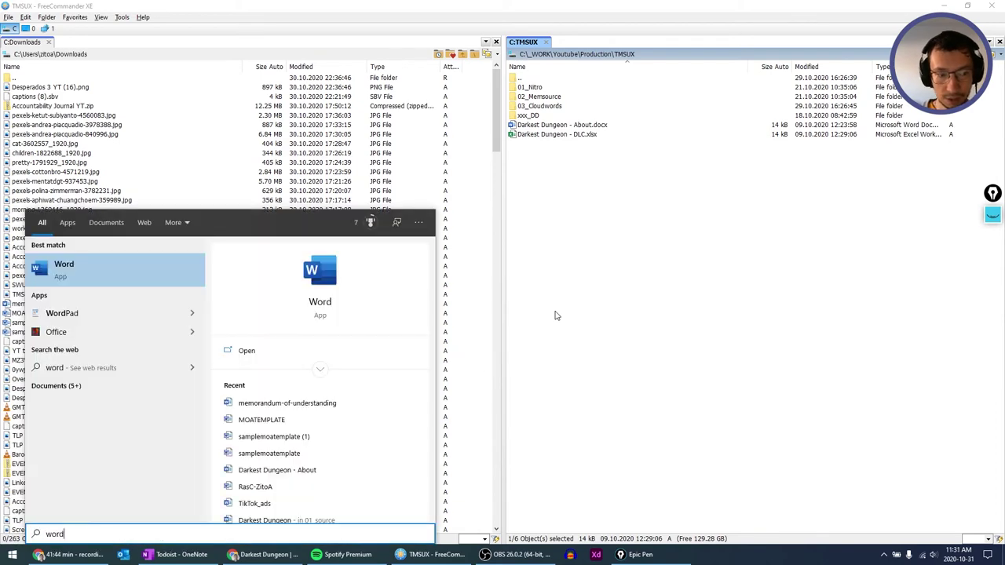
key("Return")
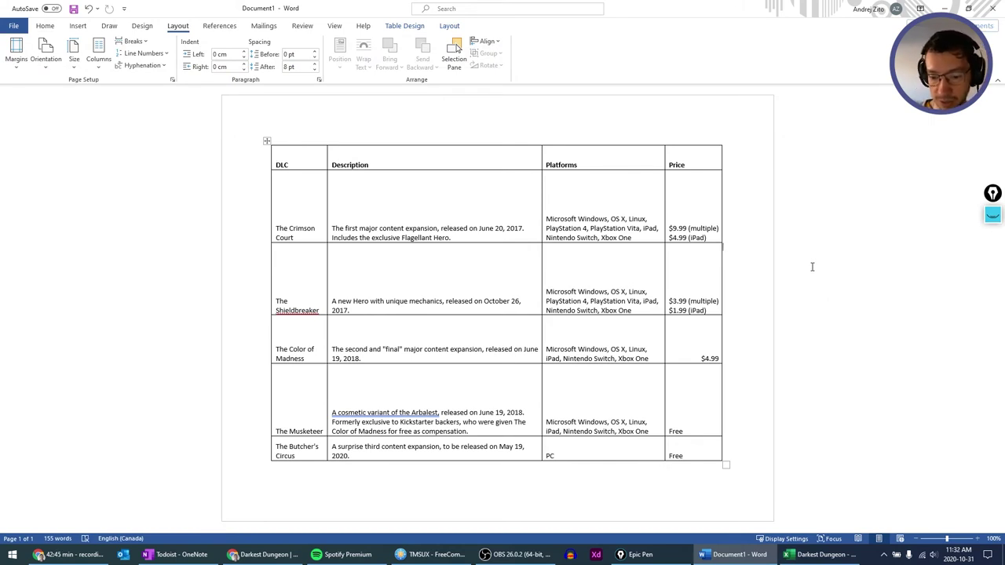
key("ctrl+s")
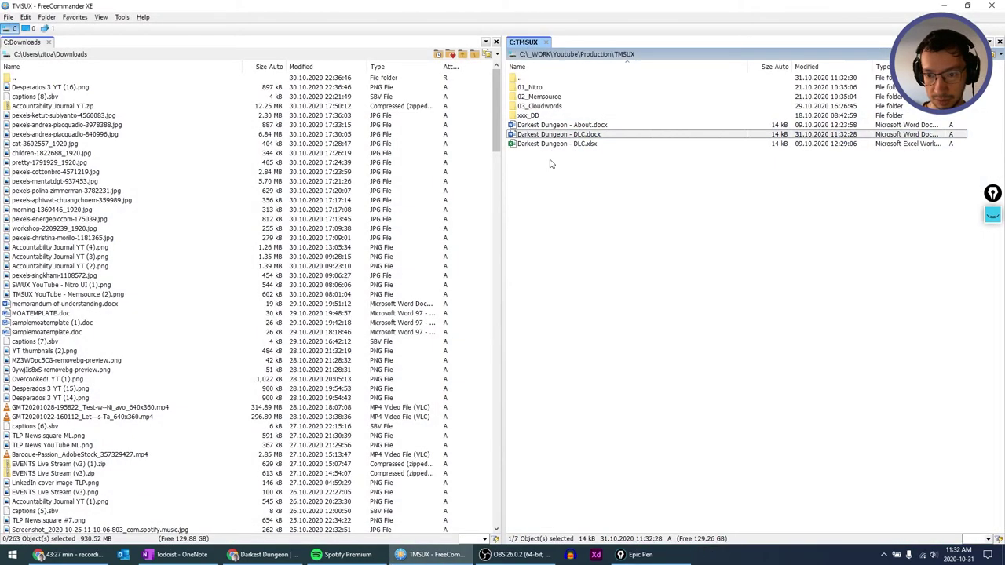
left_click_drag(558, 135, 101, 228)
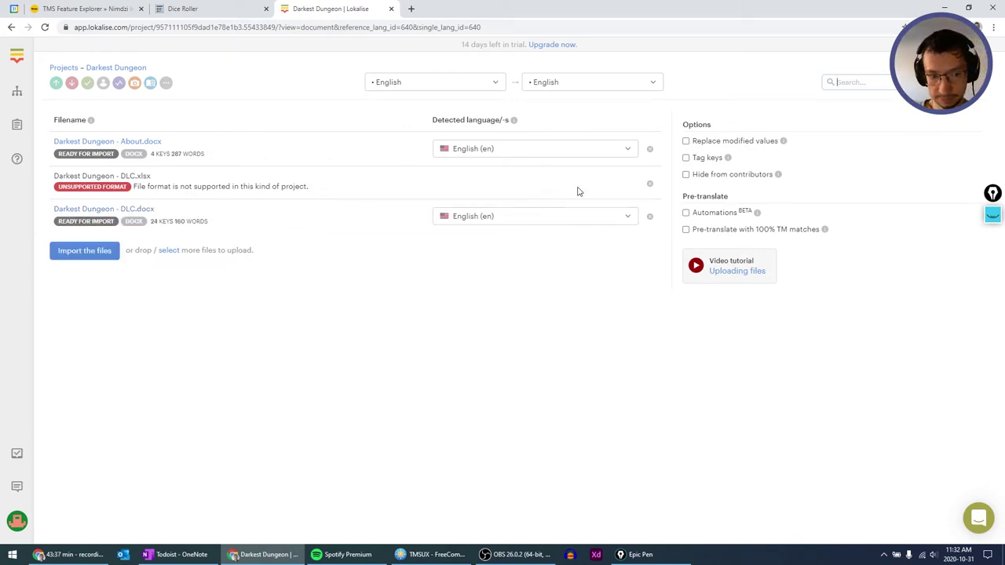
Remove the unsupported DLC.xlsx from the upload list and briefly check DLC.docx in Word.
left_click(650, 184)
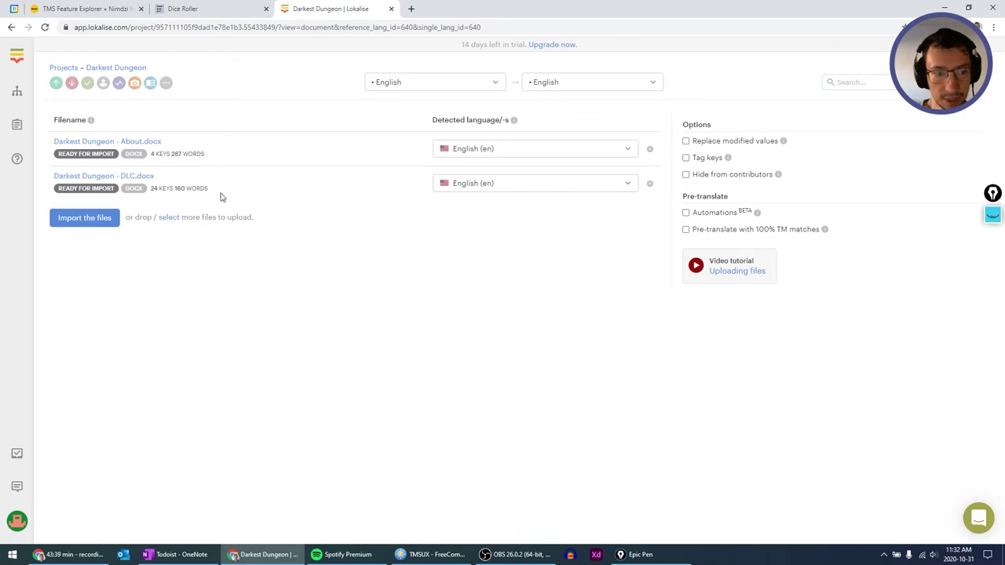
key("alt+Tab")
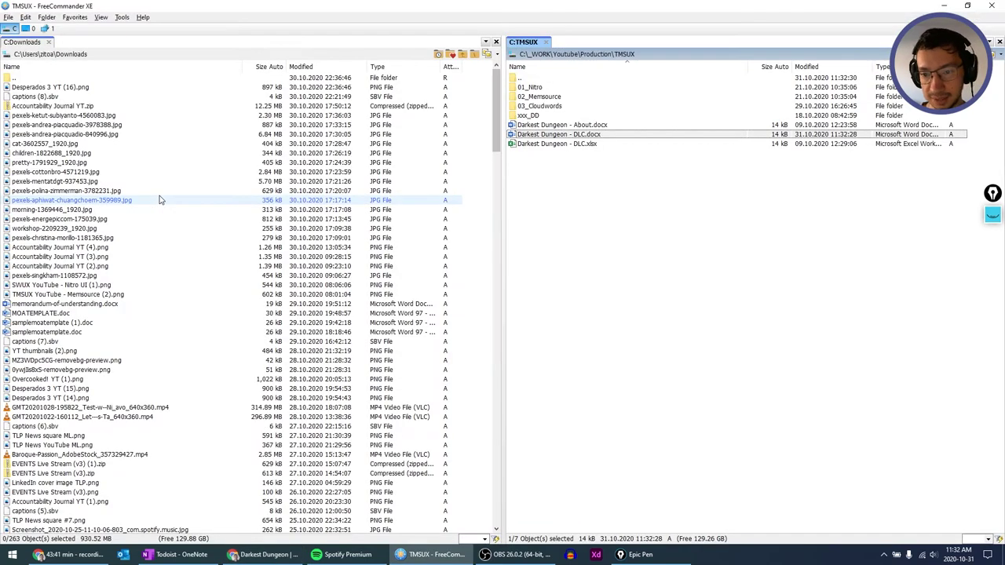
key("Return")
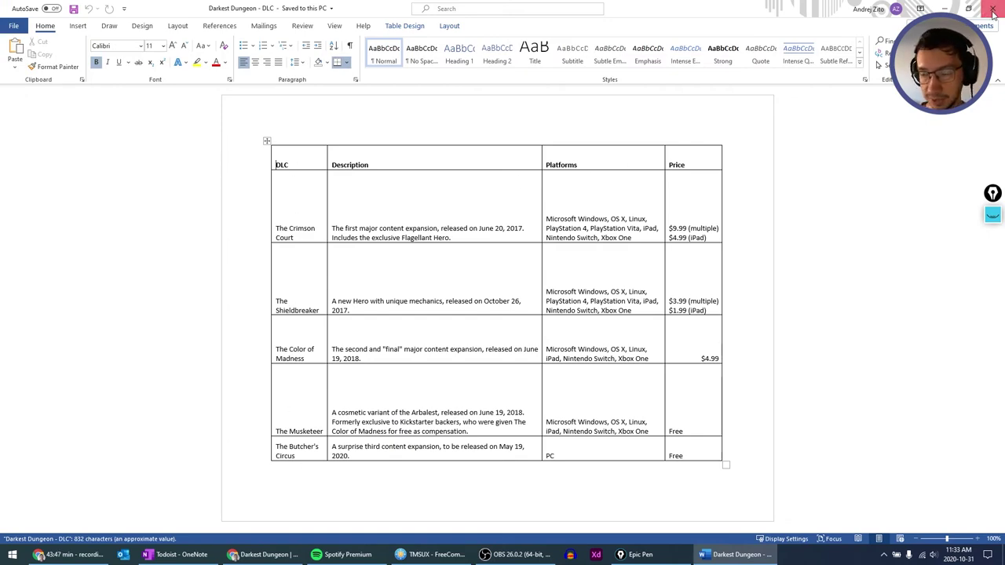
key("alt+F4")
key("alt+Tab")
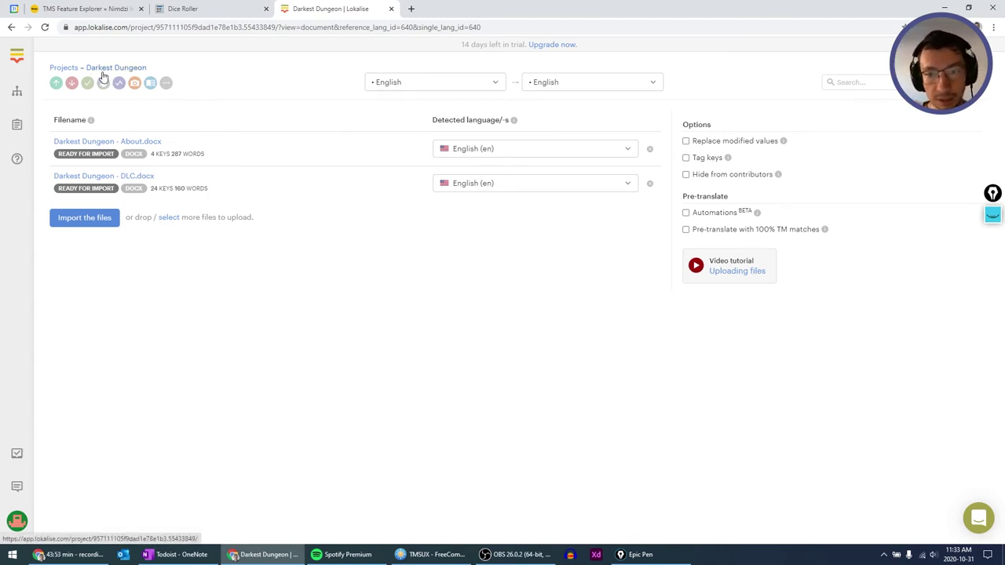
left_click(651, 85)
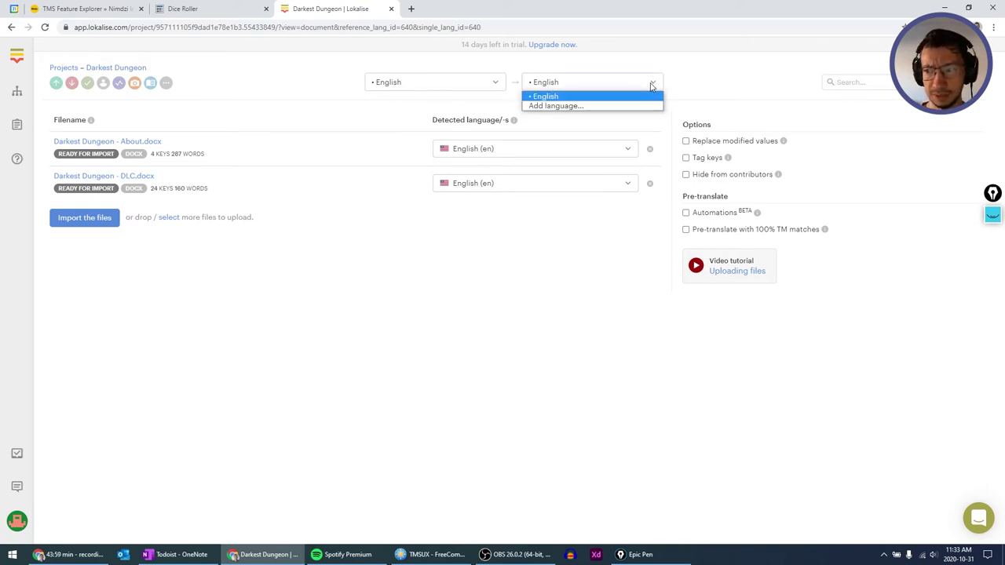
left_click(651, 85)
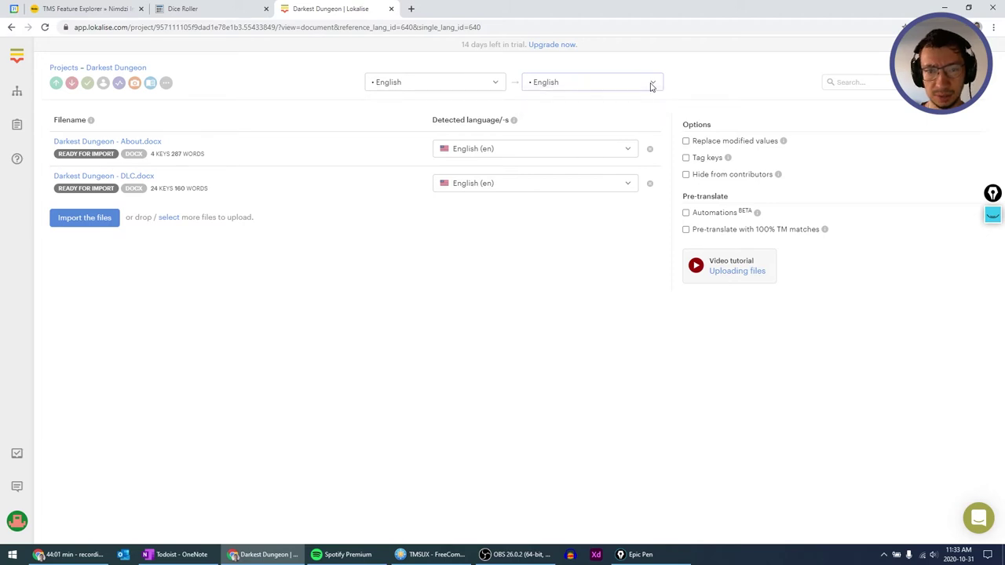
left_click(651, 85)
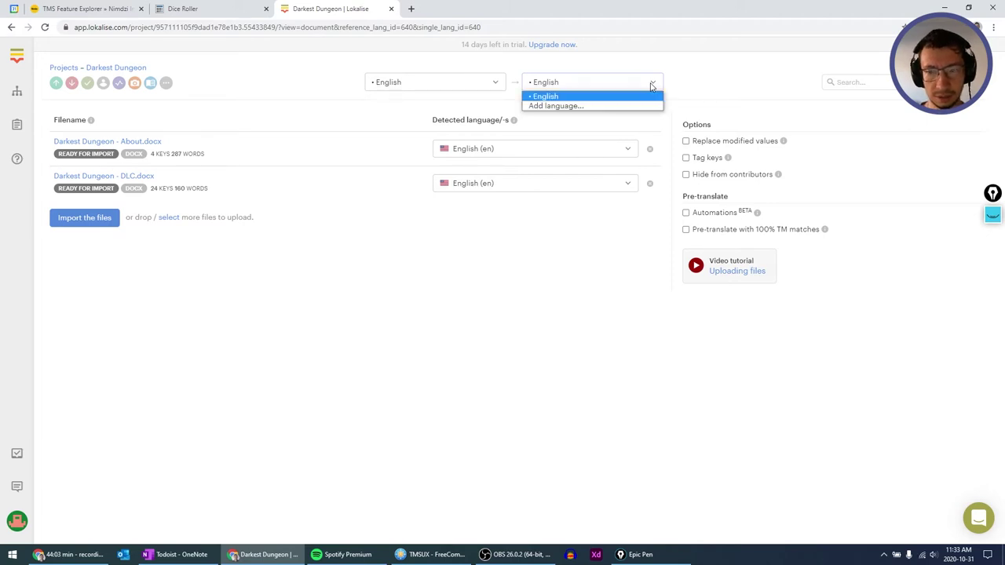
left_click(616, 102)
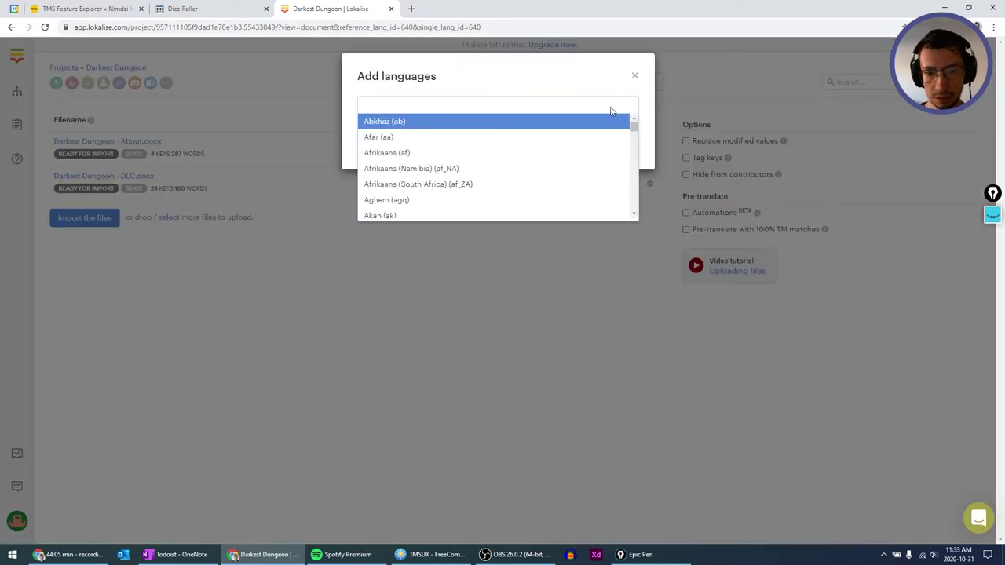
left_click(606, 82)
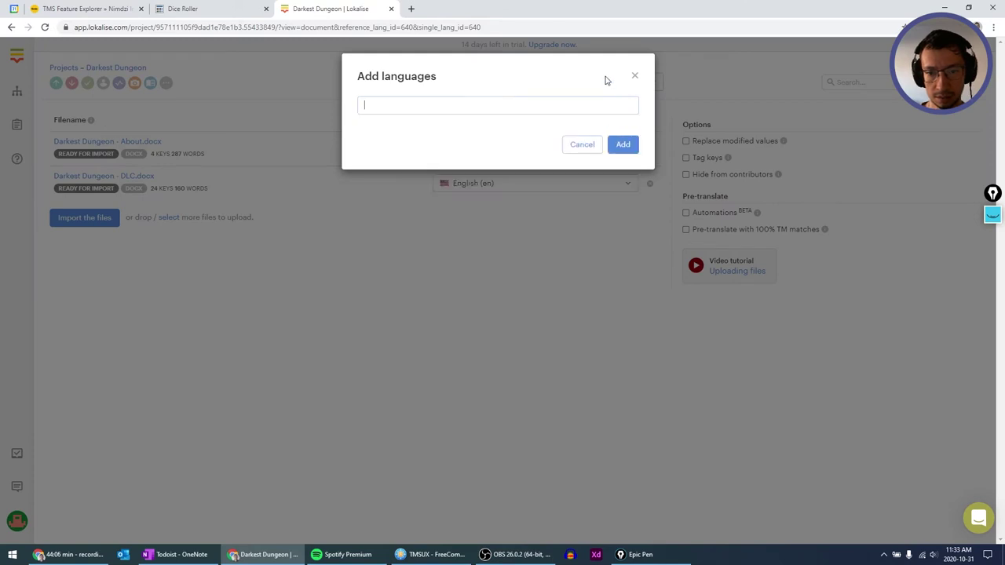
left_click(581, 145)
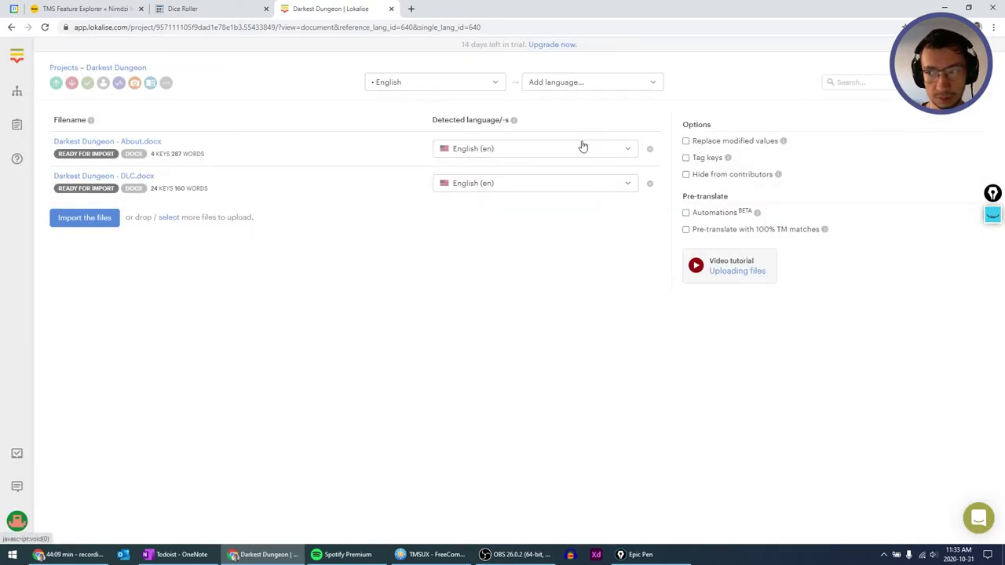
Inspect the New project base-language list, cancel, and open the Darkest Dungeon project.
left_click(17, 91)
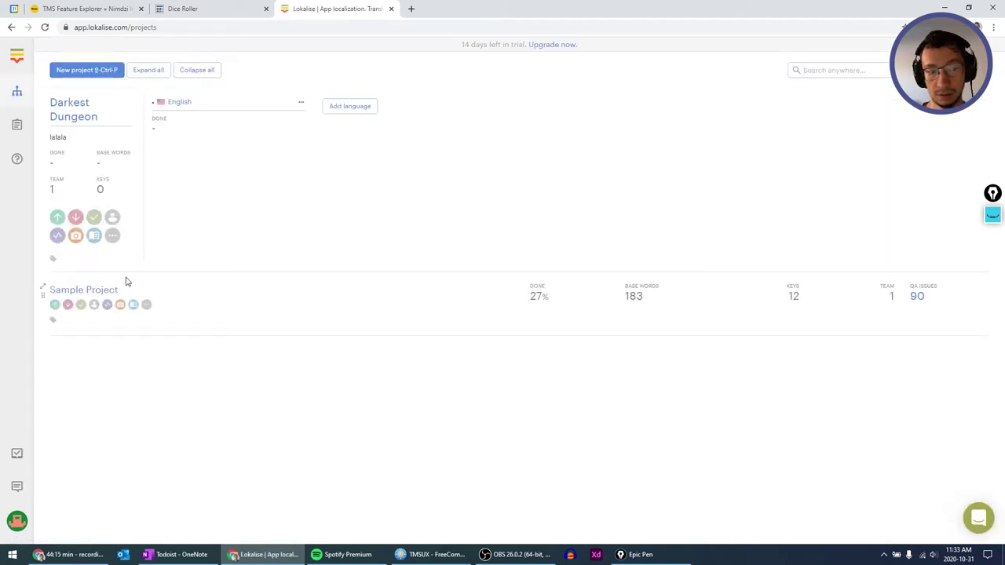
left_click(88, 70)
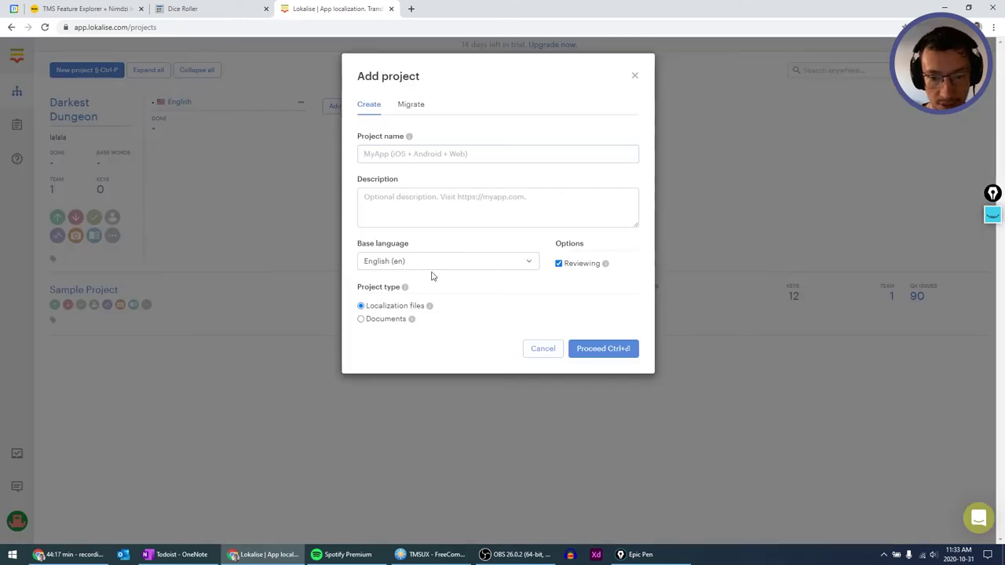
left_click(523, 264)
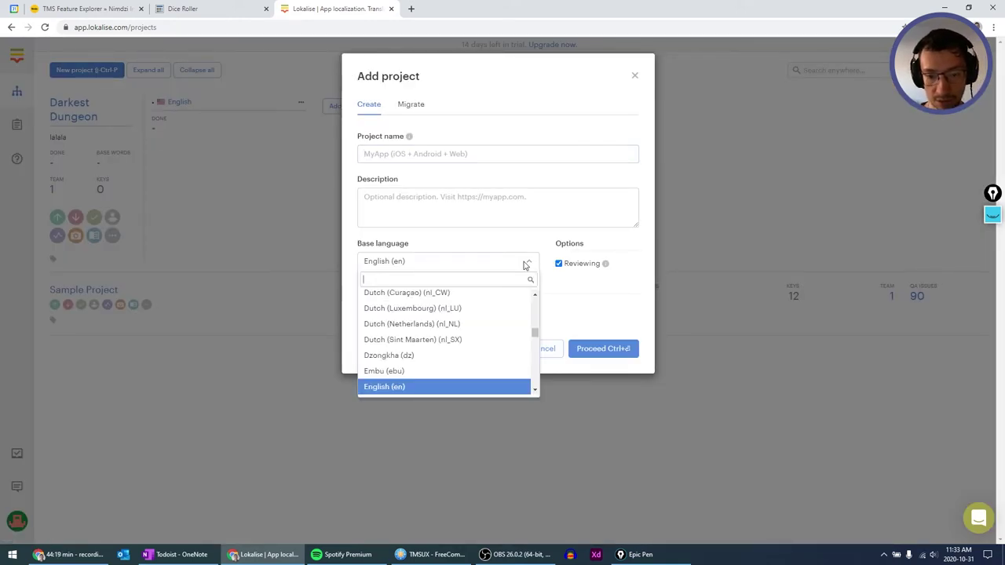
left_click(525, 265)
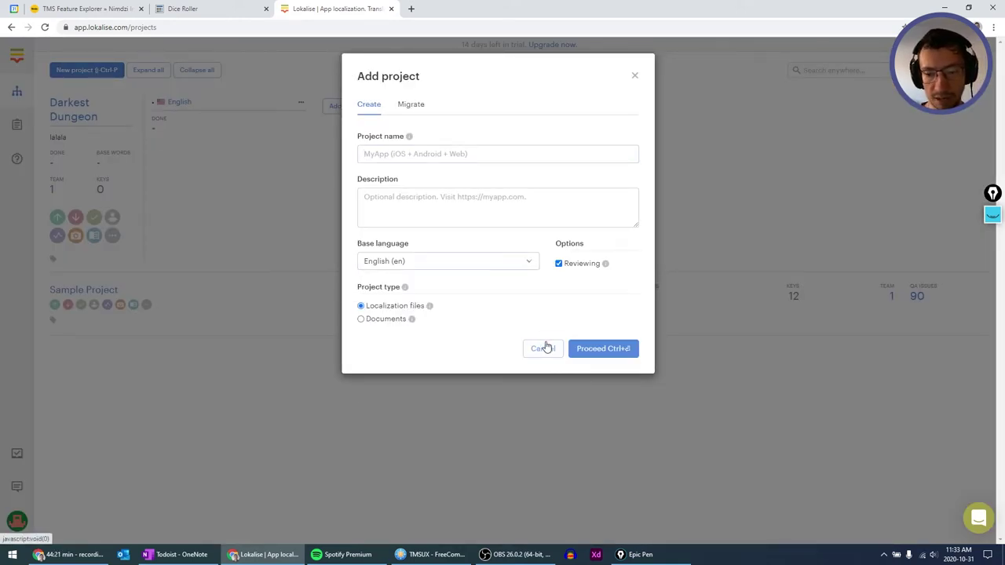
left_click(528, 264)
left_click(529, 263)
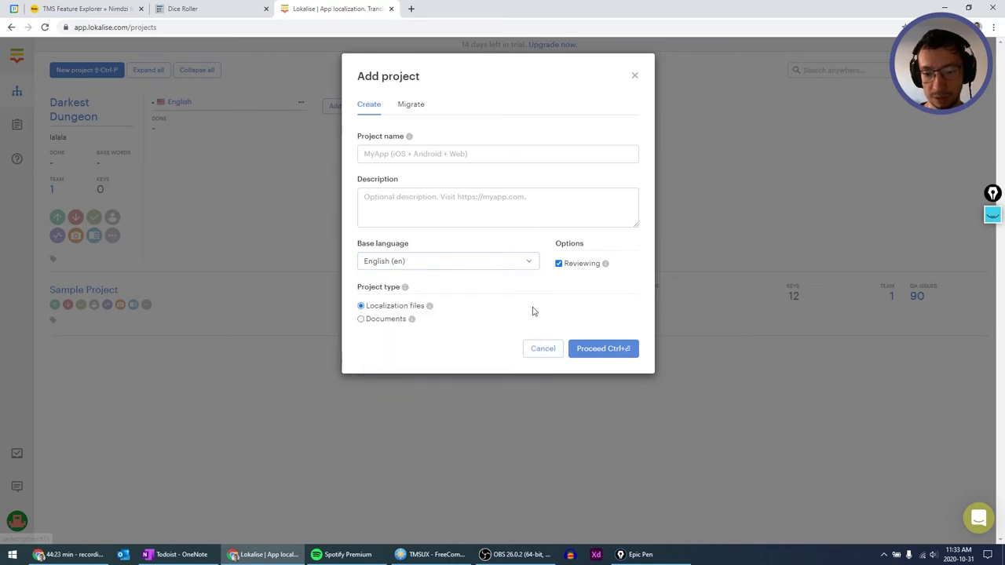
left_click(542, 351)
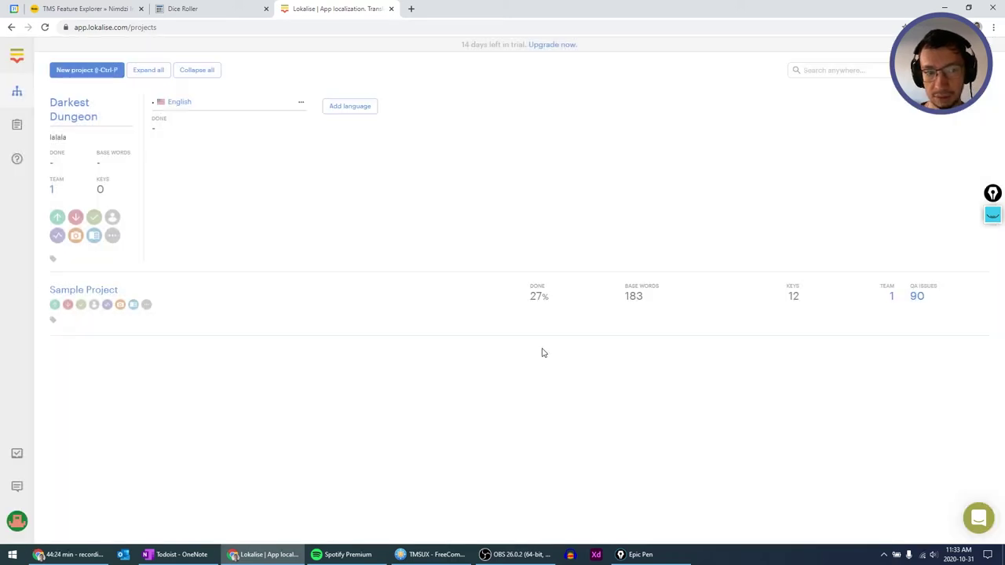
left_click(78, 113)
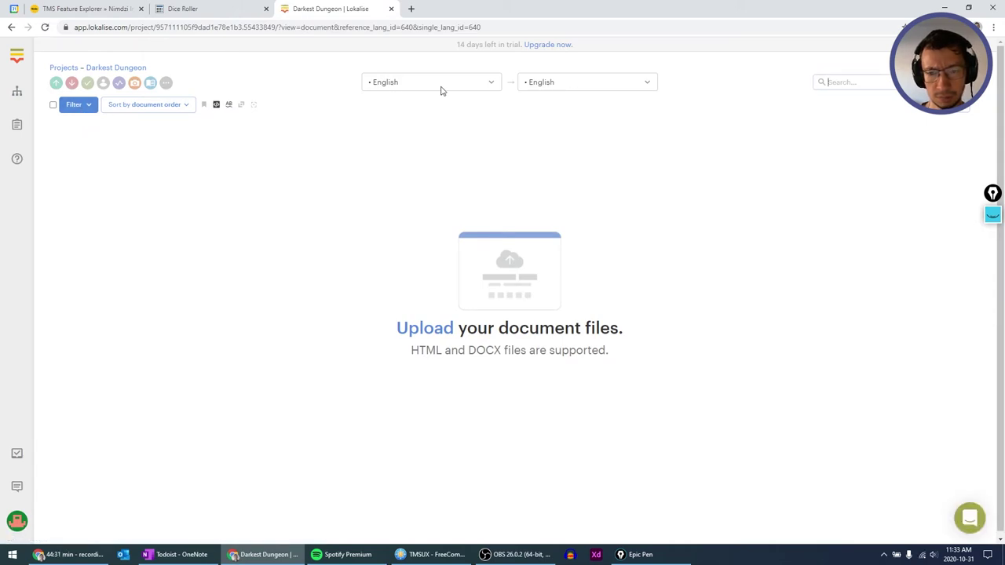
Reload the project and drag both Darkest Dungeon .docx files from FreeCommander onto the upload page.
left_click(133, 69)
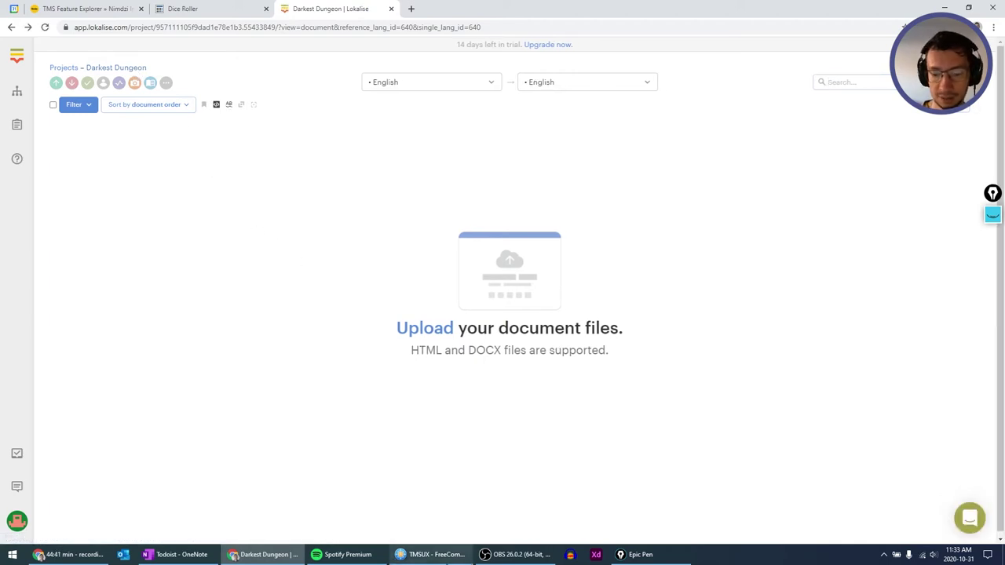
mouse_move(431, 555)
left_click(424, 522)
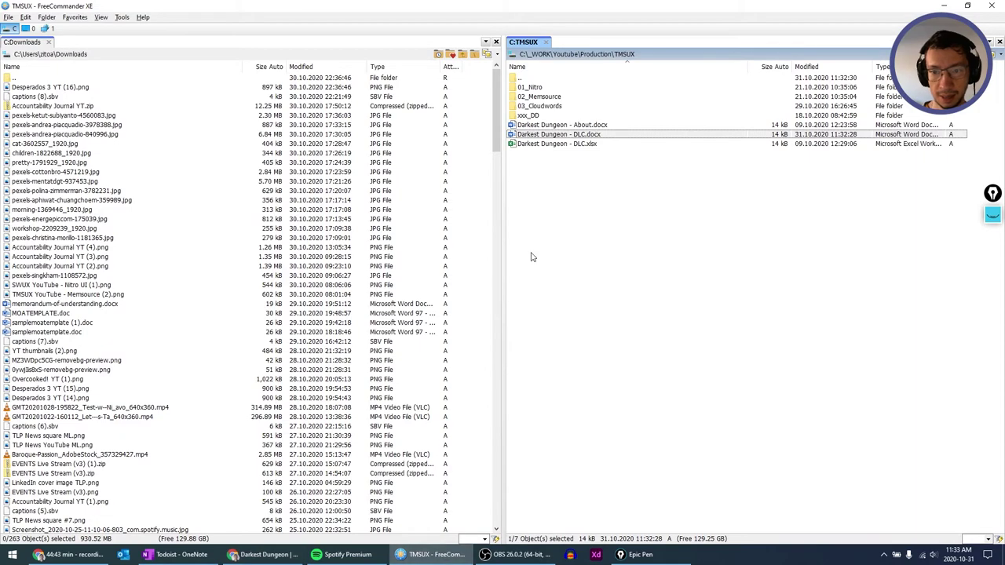
left_click_drag(558, 134, 332, 241)
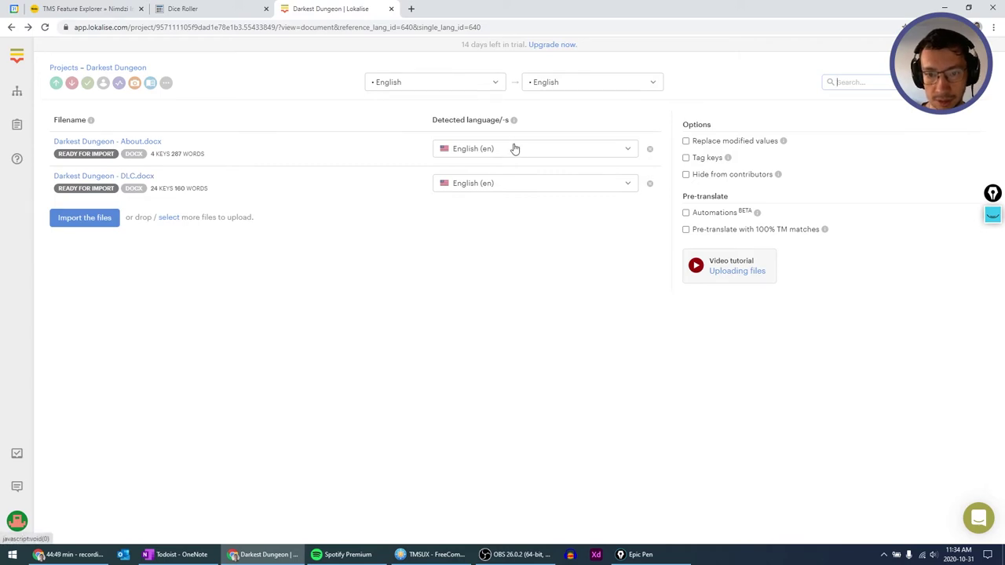
Leave About.docx's detected language unchanged and add Czech (Czech Republic) as a project language.
left_click(621, 149)
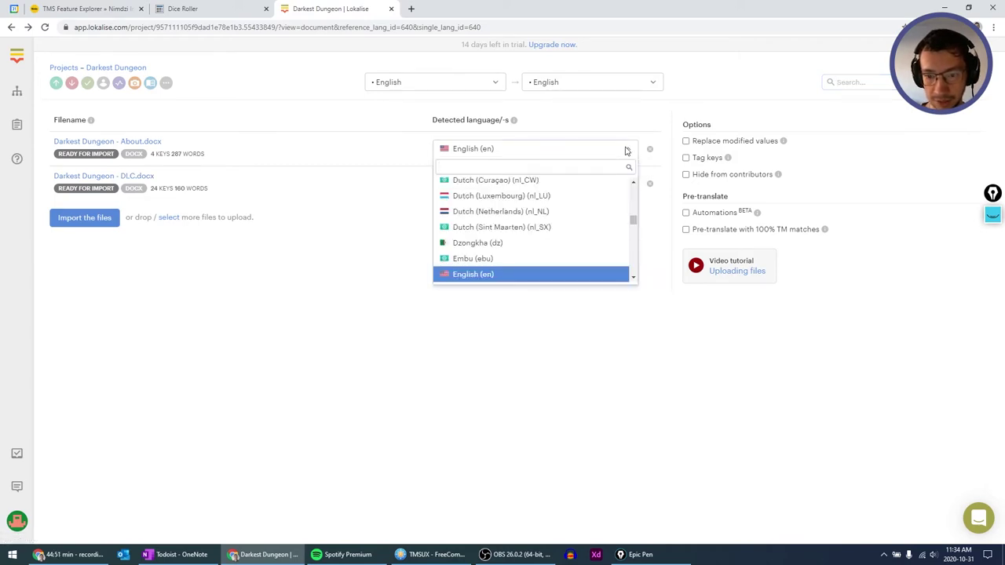
left_click(625, 151)
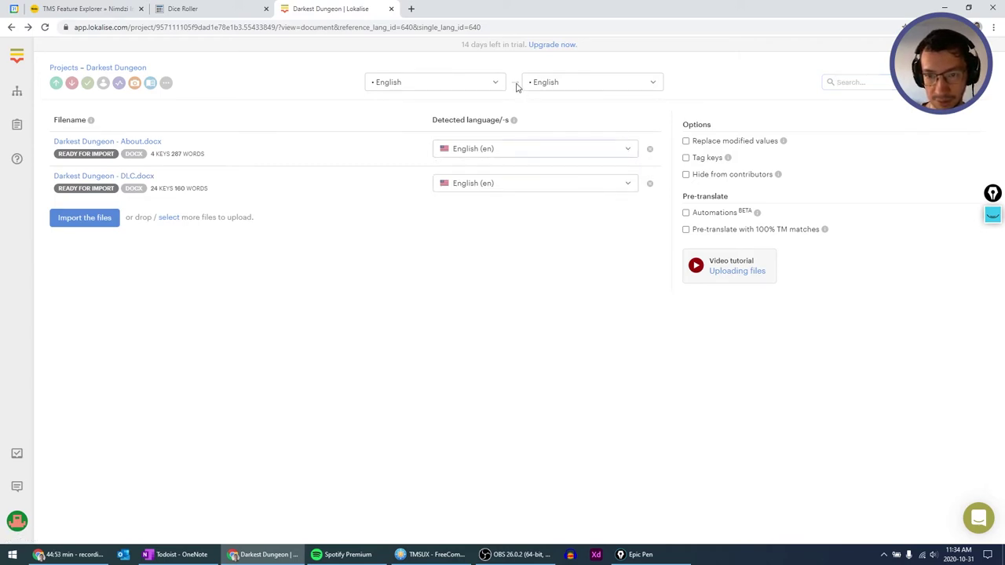
left_click(650, 83)
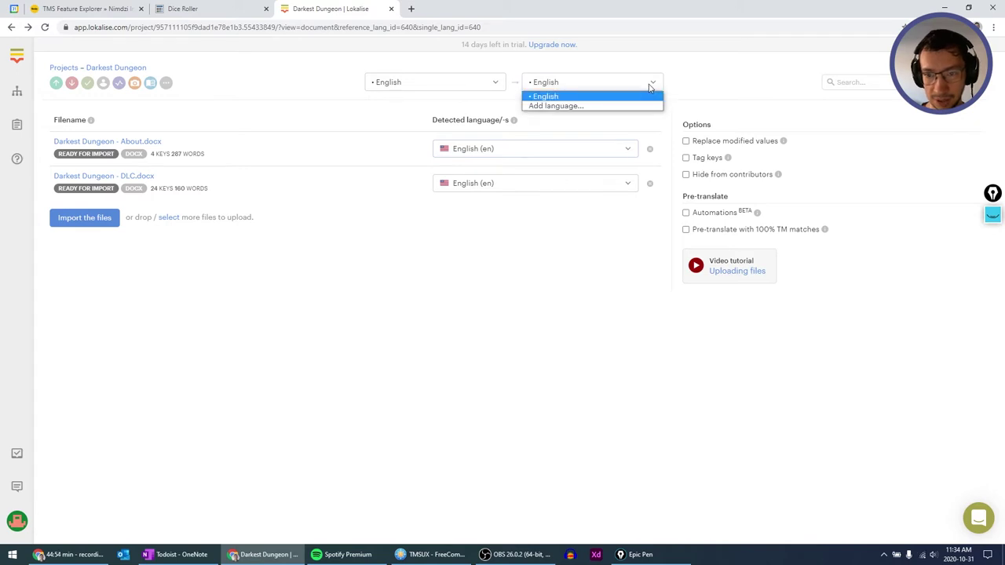
left_click(605, 107)
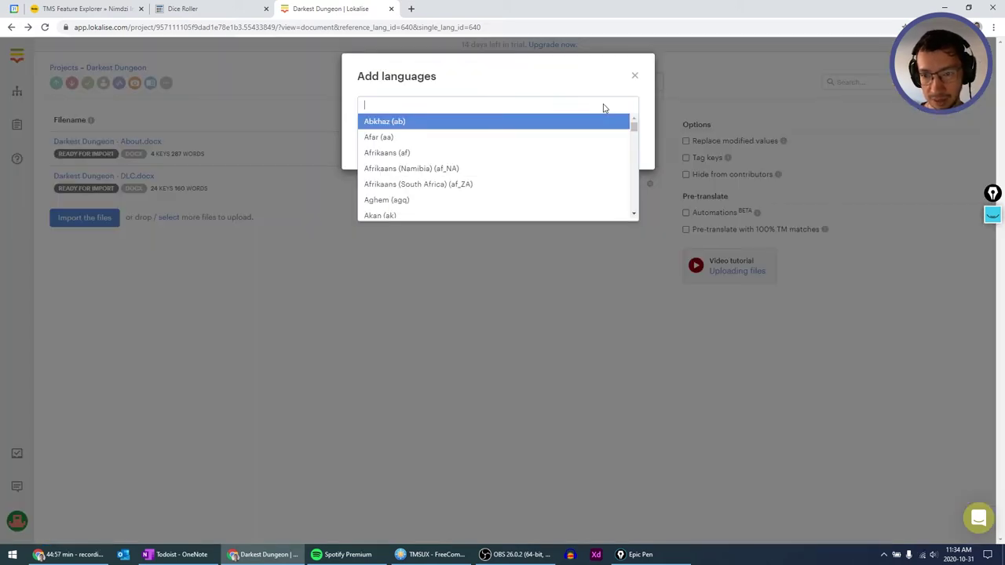
type("cze")
left_click(474, 134)
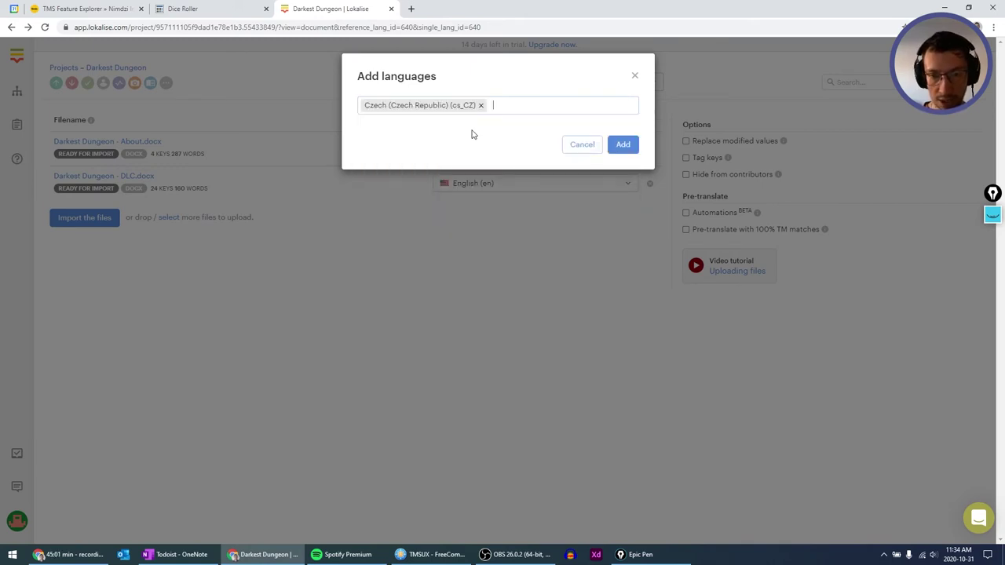
Add Japanese (Japan) and German (Germany) too, and confirm adding all three languages.
type("japan")
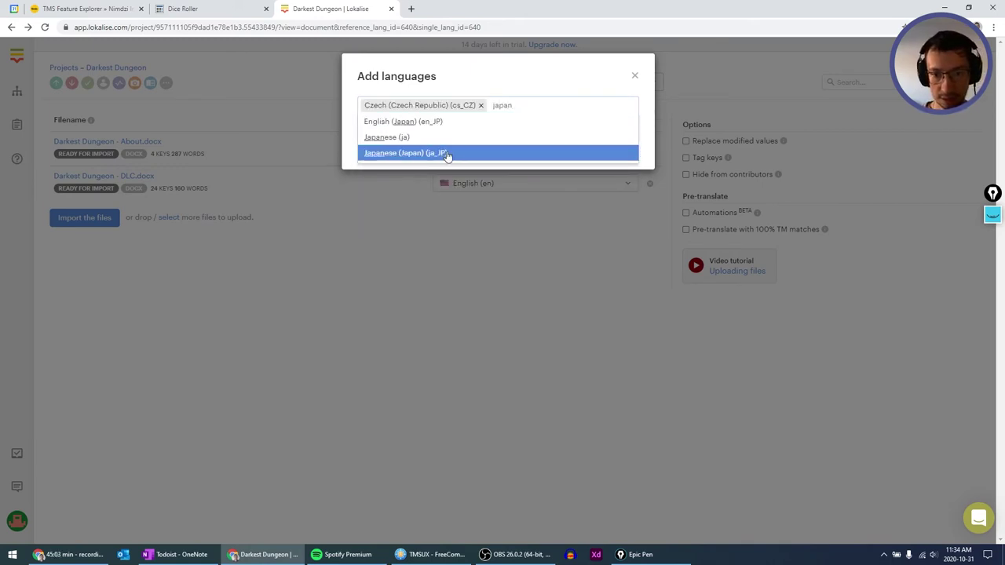
left_click(444, 154)
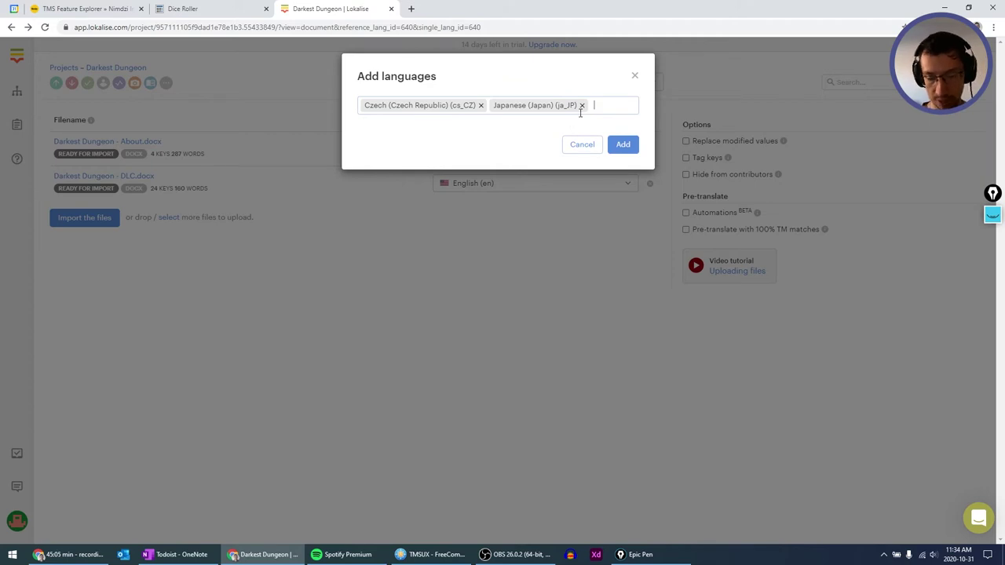
type("germ")
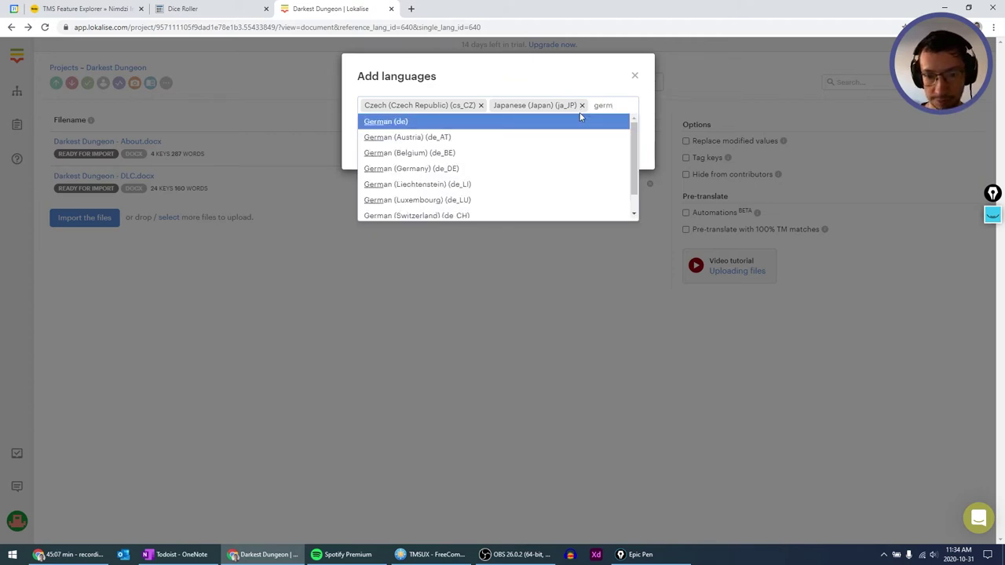
left_click(480, 168)
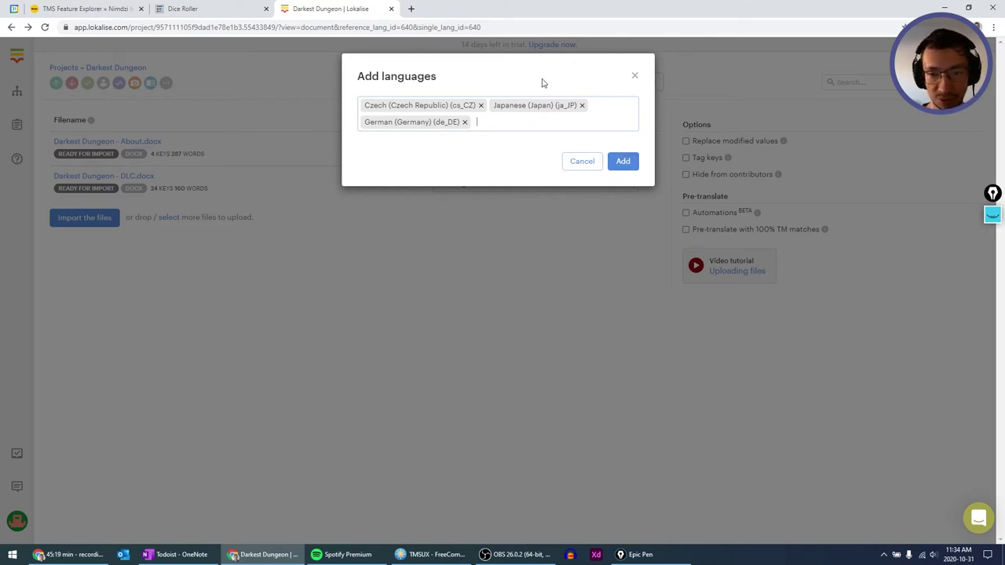
left_click(624, 163)
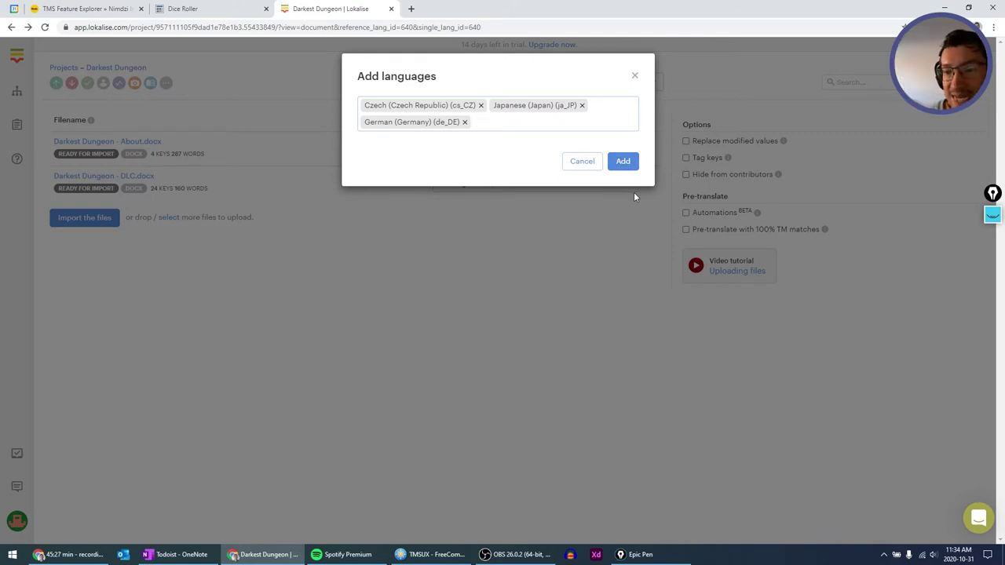
left_click(627, 162)
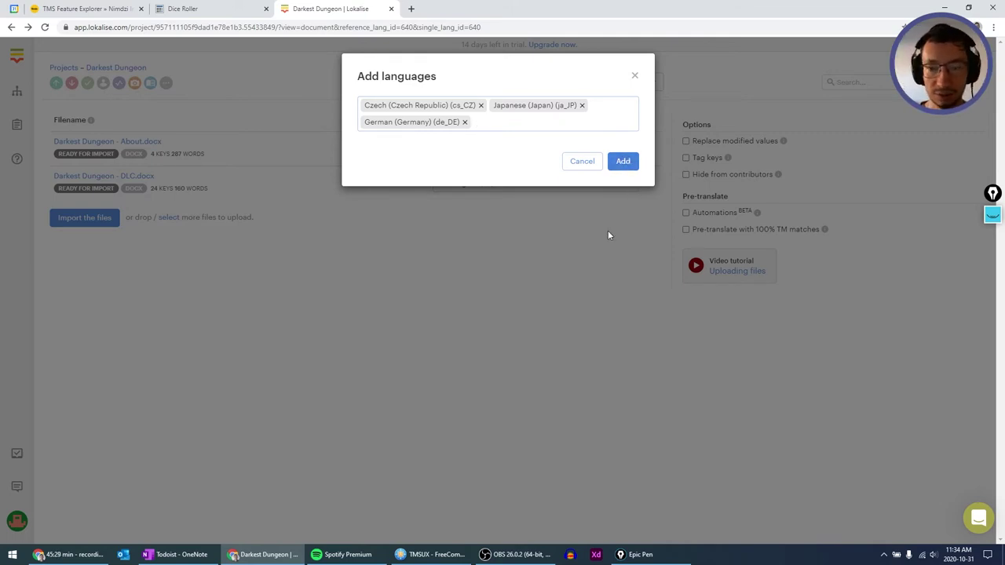
left_click(621, 162)
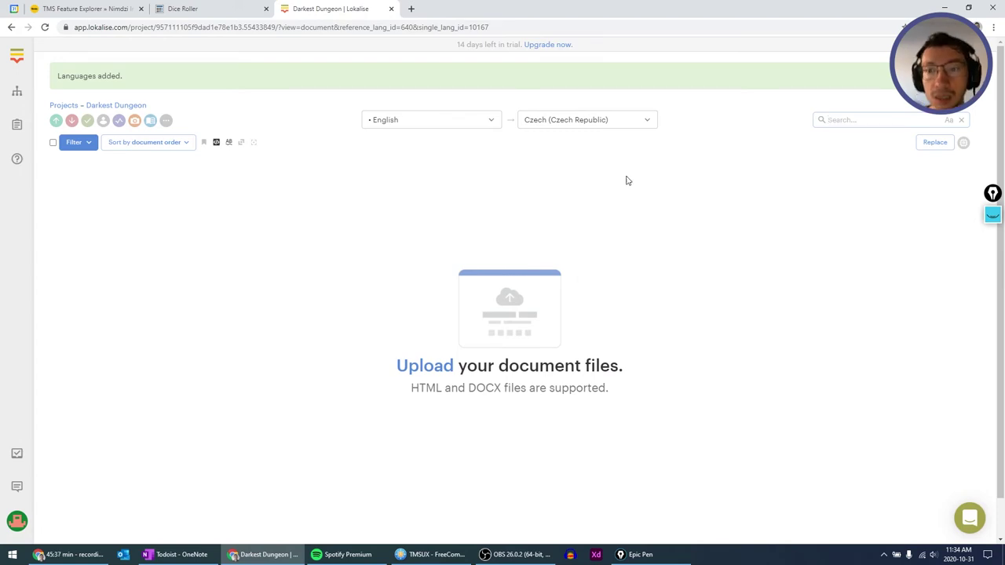
Review the target-language list without changing it, keeping Czech, then switch to FreeCommander.
left_click(647, 121)
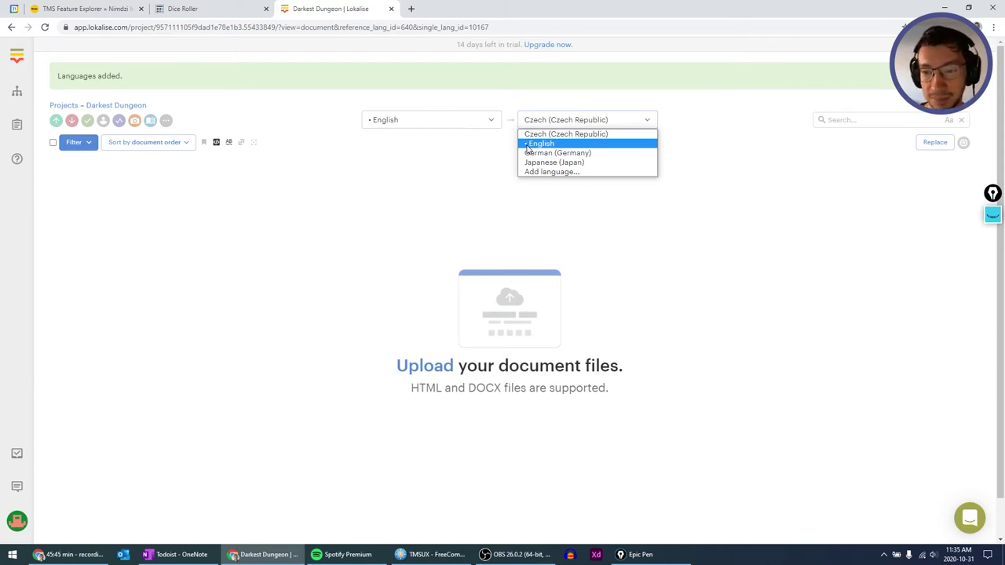
left_click(444, 157)
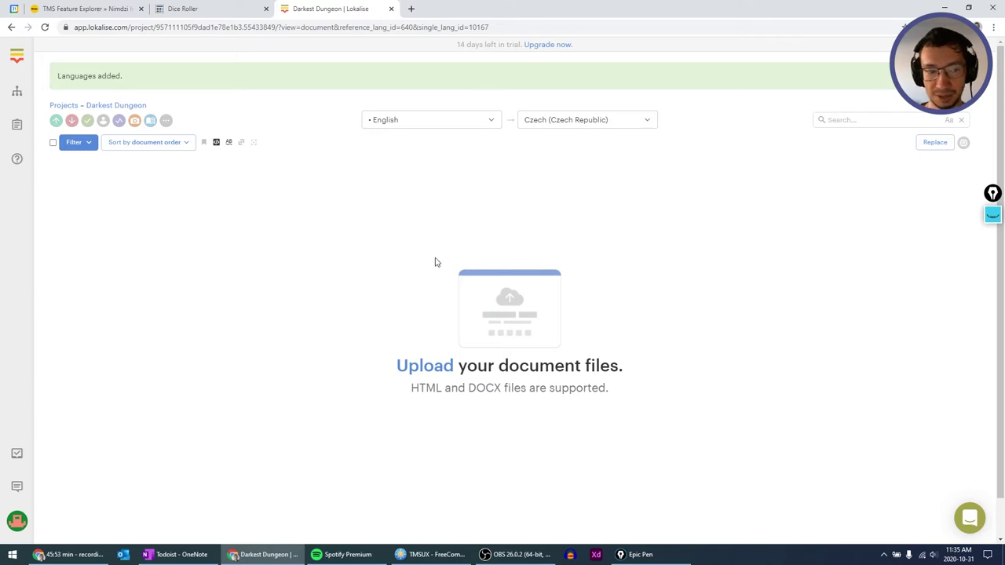
key("alt+Tab")
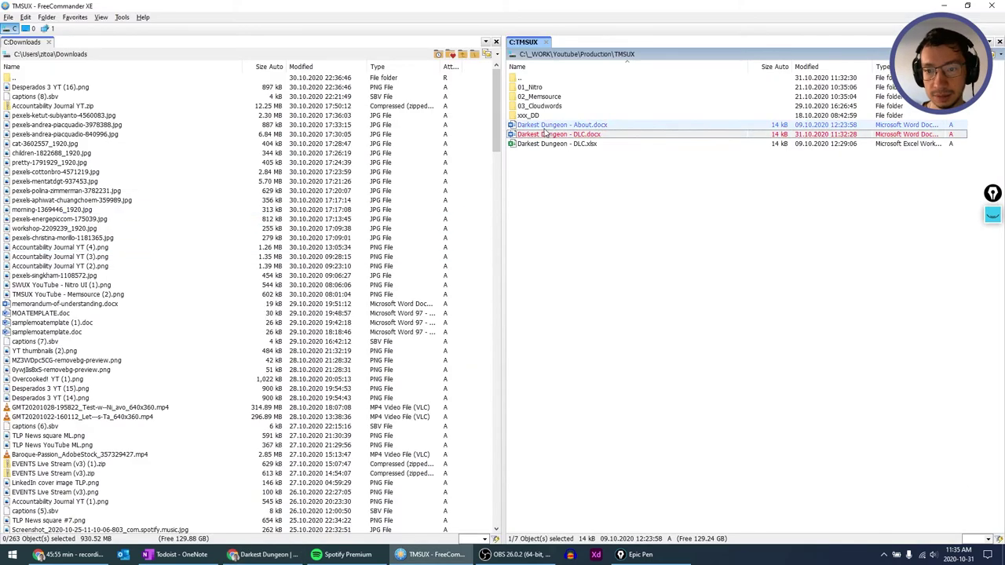
Drag Darkest Dungeon - About.docx and DLC.docx from FreeCommander onto Lokalise's upload page.
left_click_drag(545, 134, 401, 235)
key("alt+Tab")
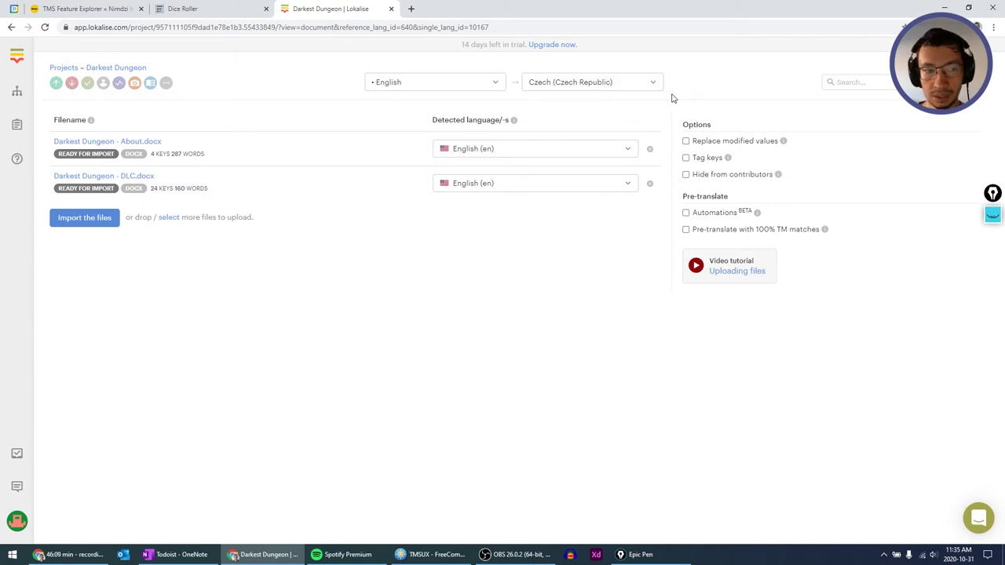
Import both documents and check the queue: 24 keys from DLC.docx, 4 from About.docx.
left_click(84, 218)
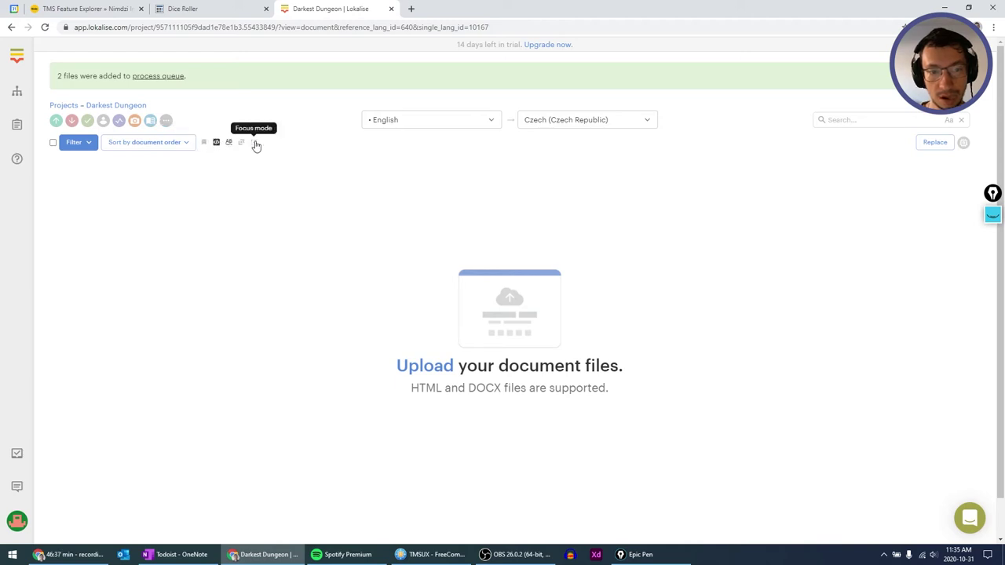
left_click(167, 80)
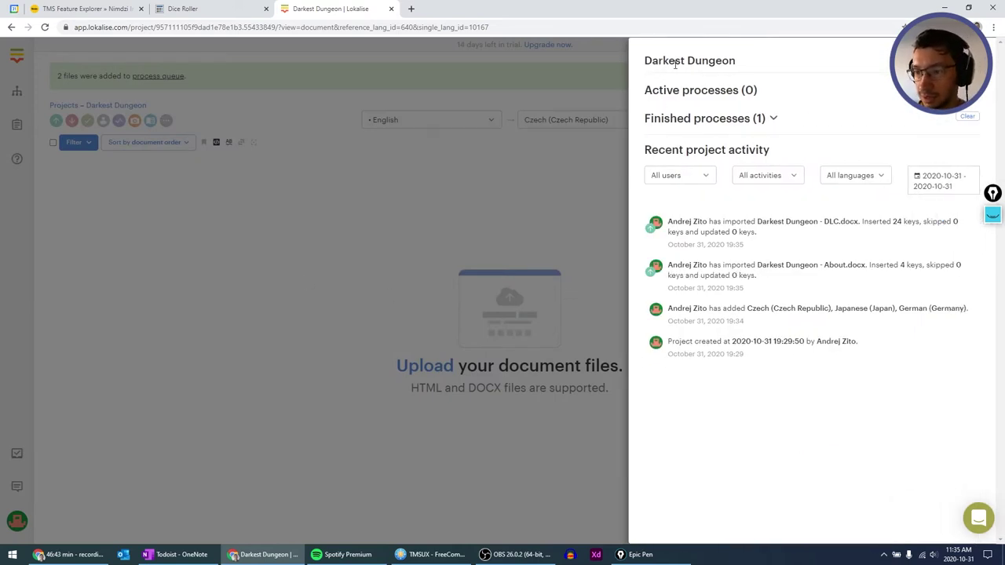
Expand and collapse the finished import details, then dismiss the project activity panel.
left_click(738, 119)
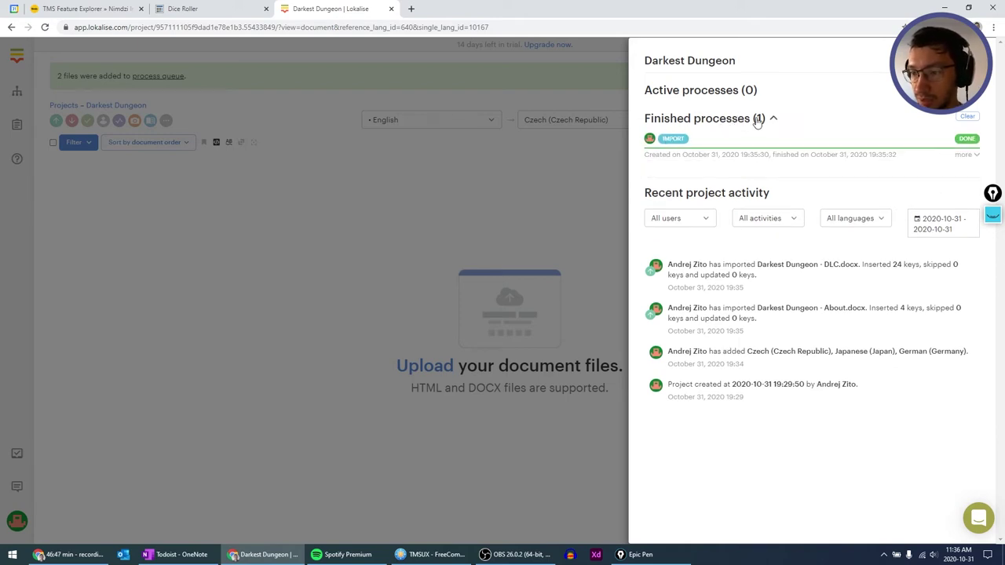
left_click(758, 120)
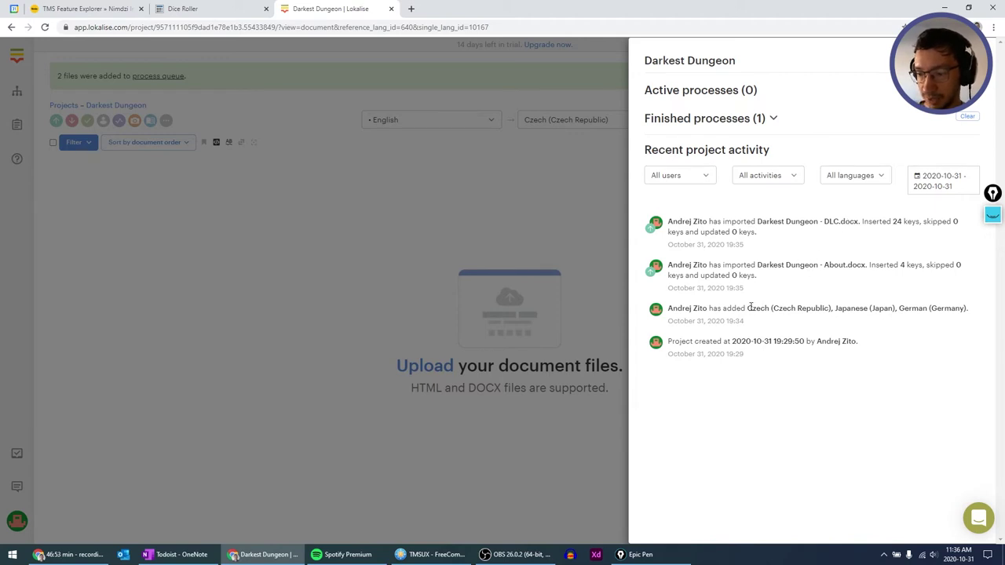
left_click_drag(762, 265, 858, 266)
left_click(825, 221)
left_click(503, 233)
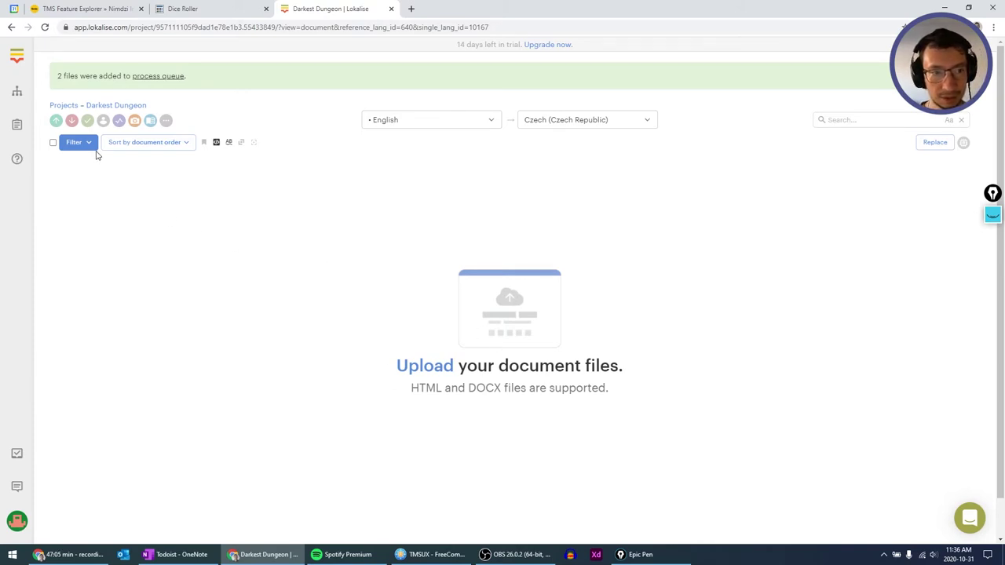
Go back to the projects list and open Sample Project, starting the 11-tip tour.
left_click(18, 92)
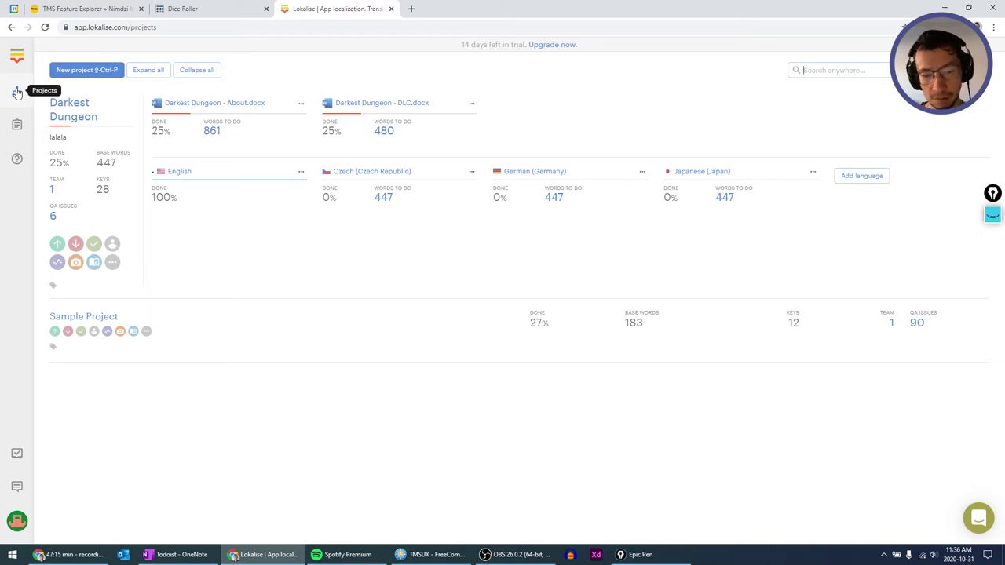
left_click(62, 315)
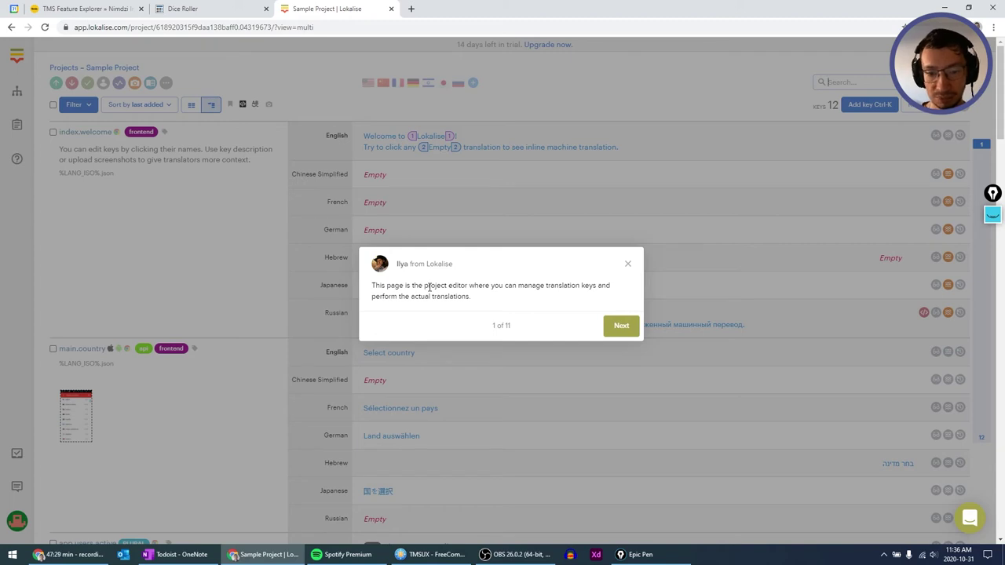
Step the editor tour forward three tips to step 4 of 11.
left_click(624, 325)
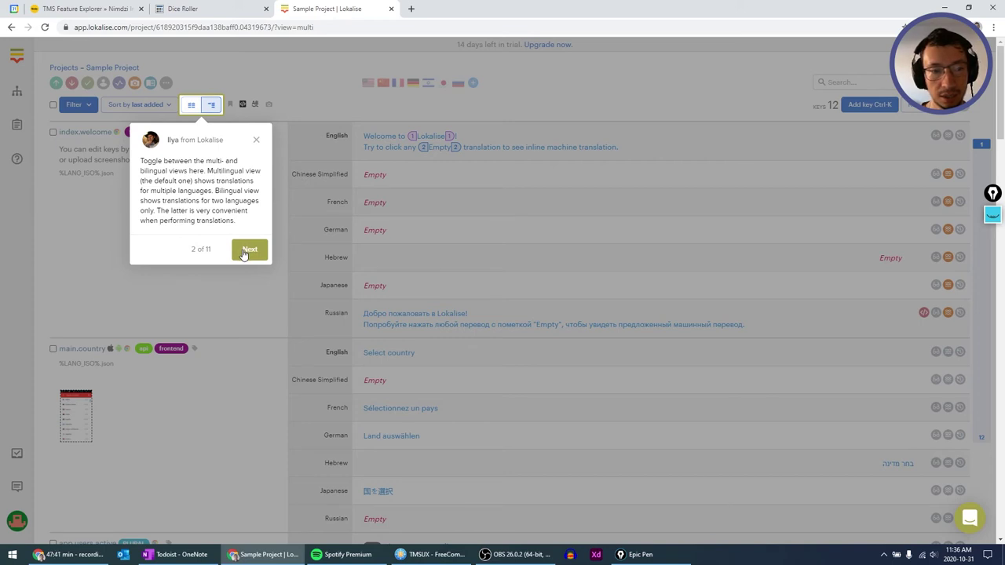
left_click(248, 249)
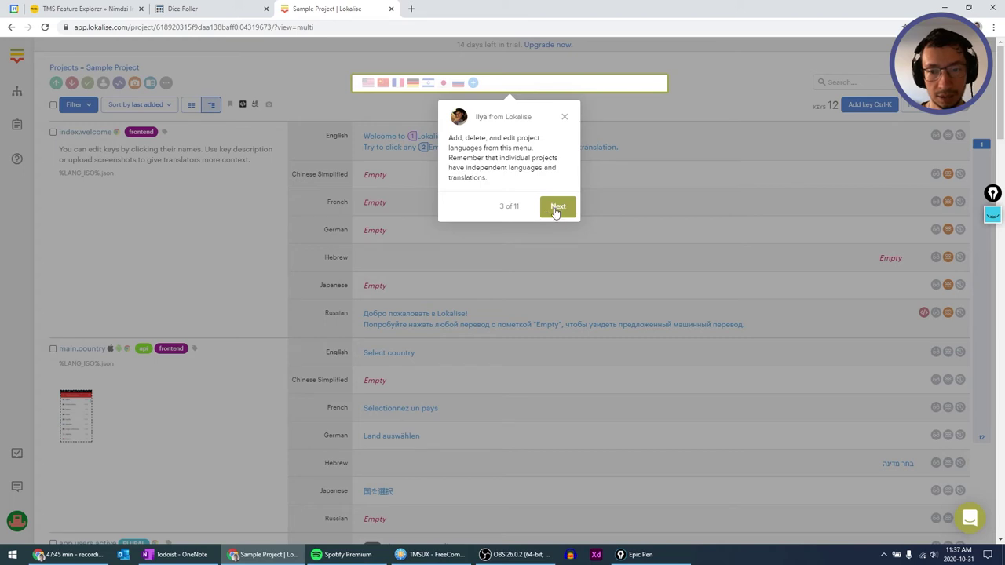
left_click(556, 207)
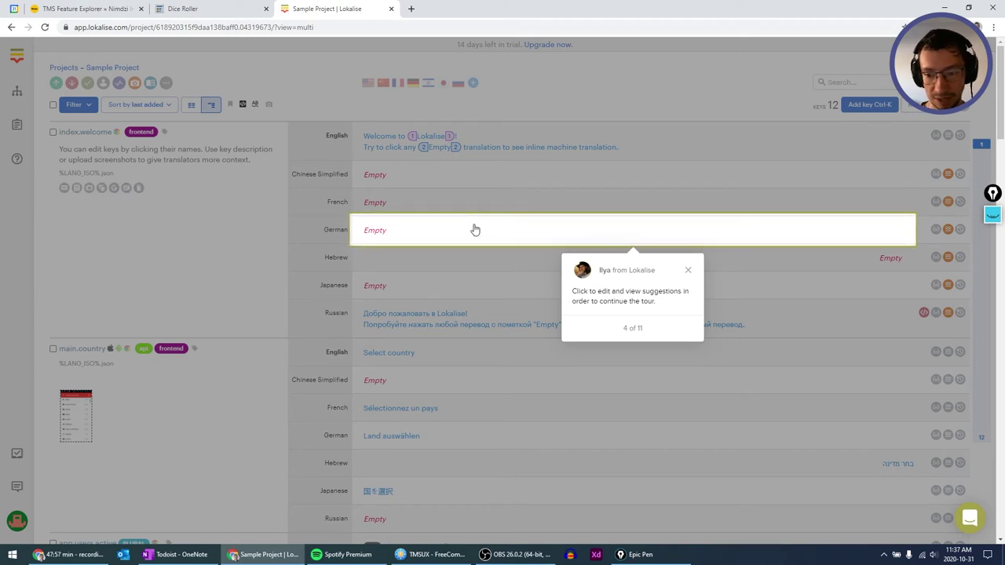
Enter 'Willkomen' as index.welcome's German translation and advance the tour to step 7.
left_click(475, 230)
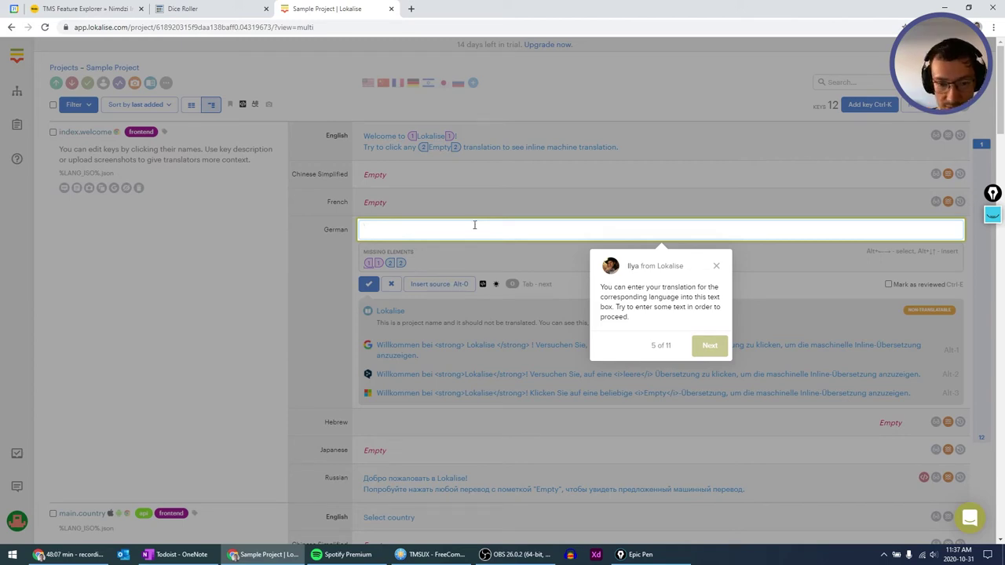
type("g")
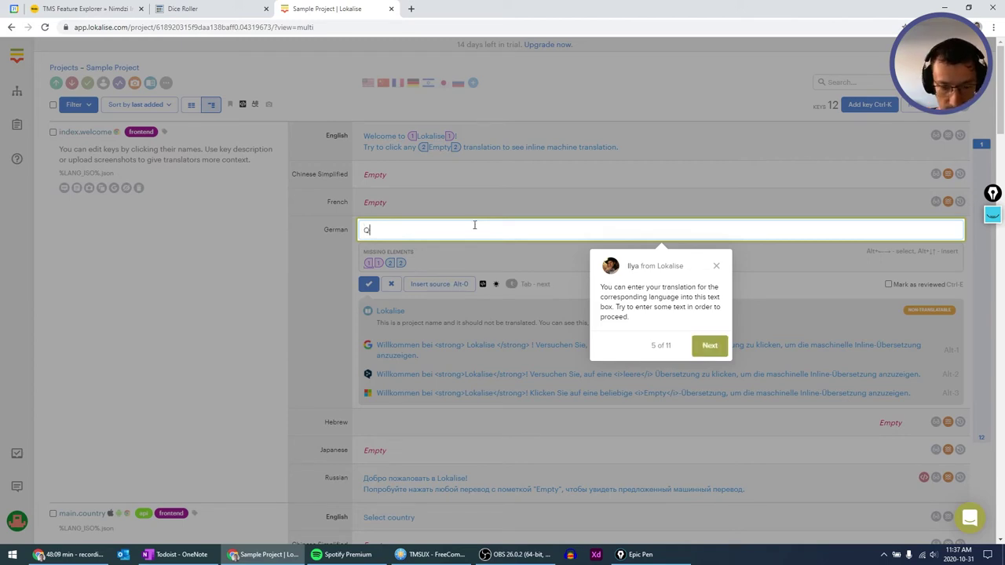
key("BackSpace")
type("Willkomen")
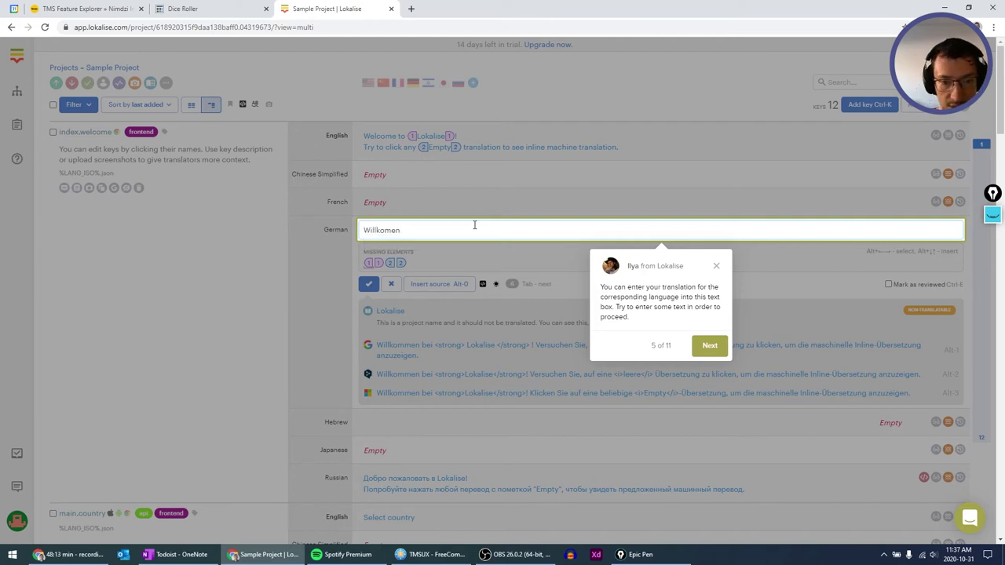
left_click(706, 346)
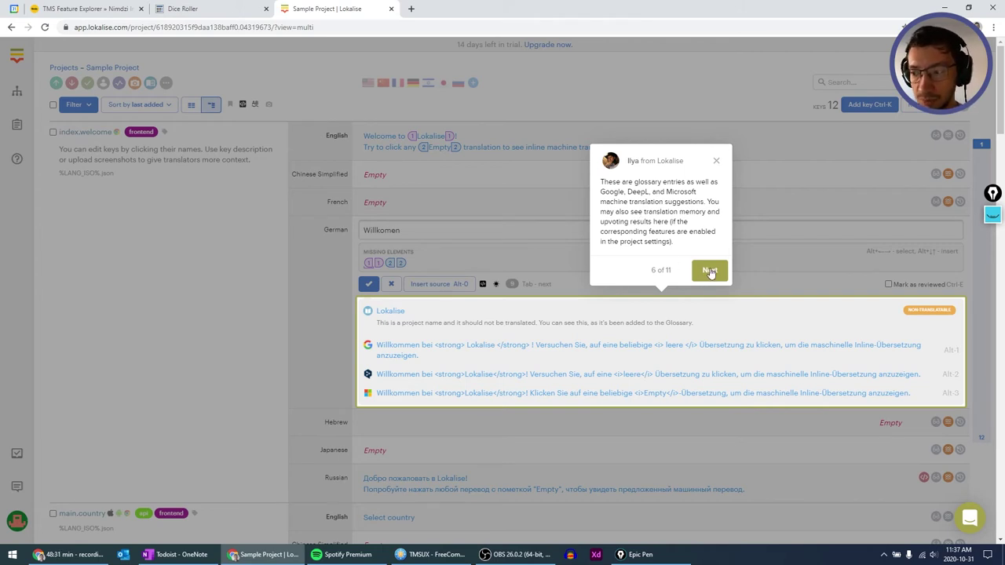
left_click(710, 271)
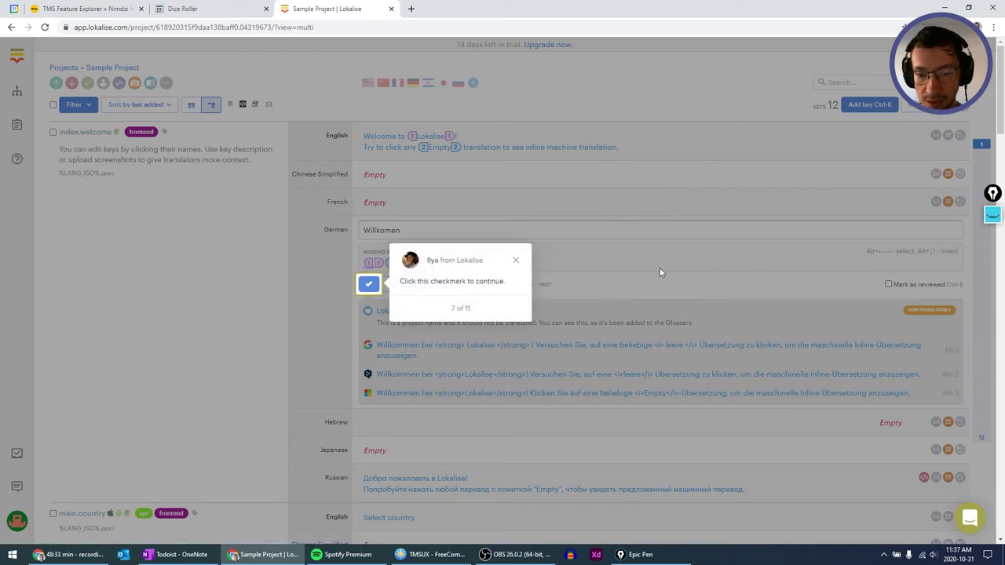
Save 'Willkomen' for index.welcome, then go through tour tips 8–10 and finish the tour.
left_click(368, 285)
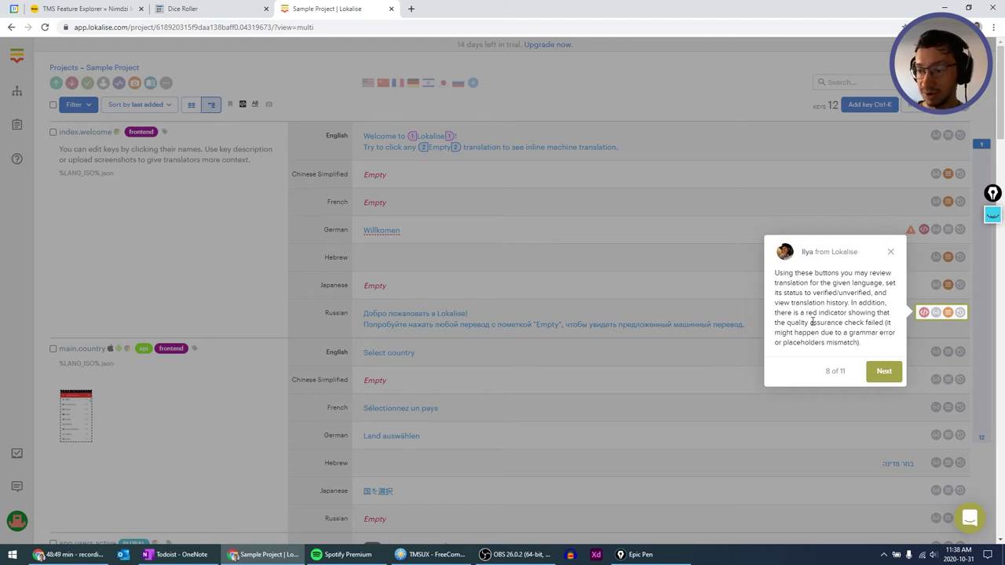
left_click(882, 372)
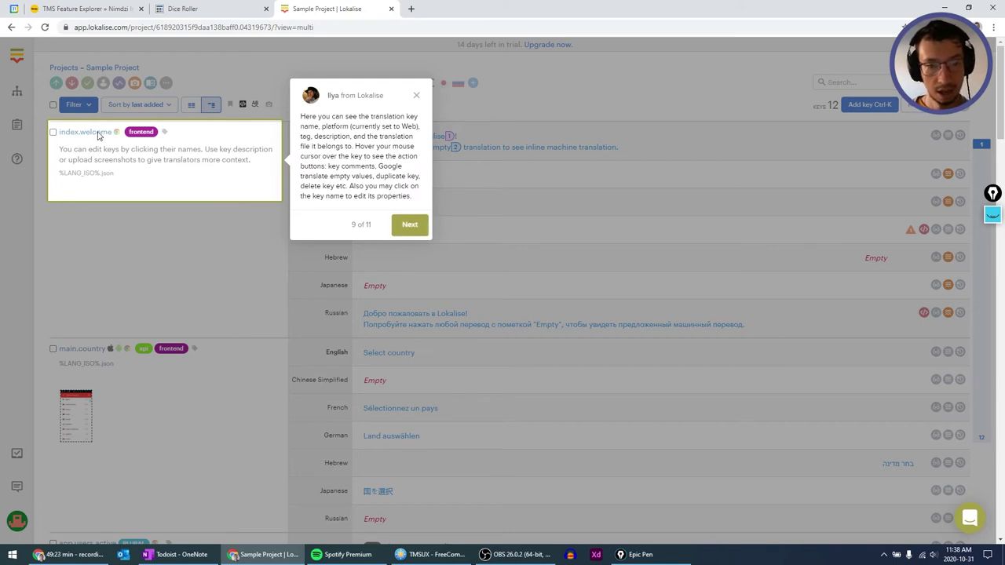
left_click(406, 226)
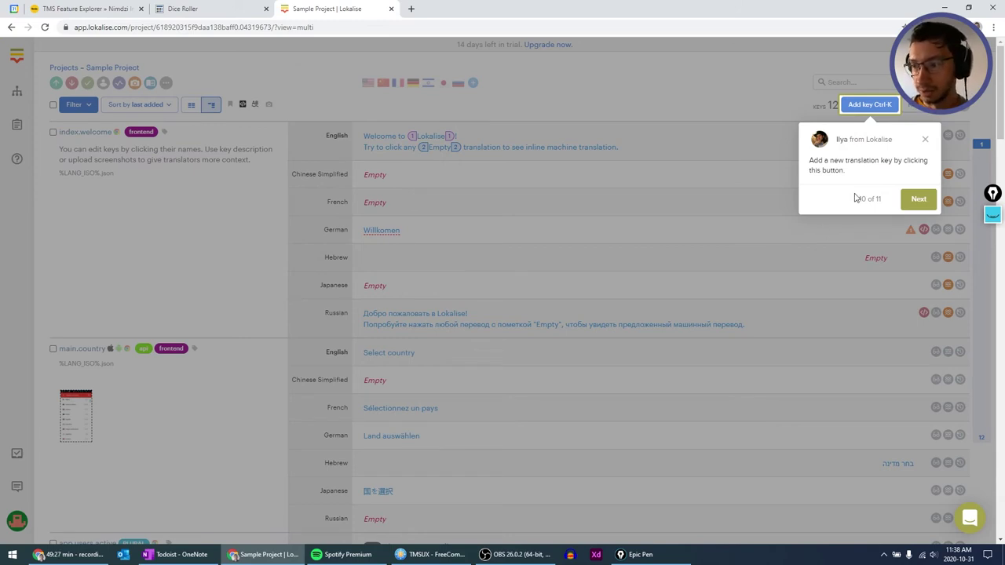
left_click(920, 201)
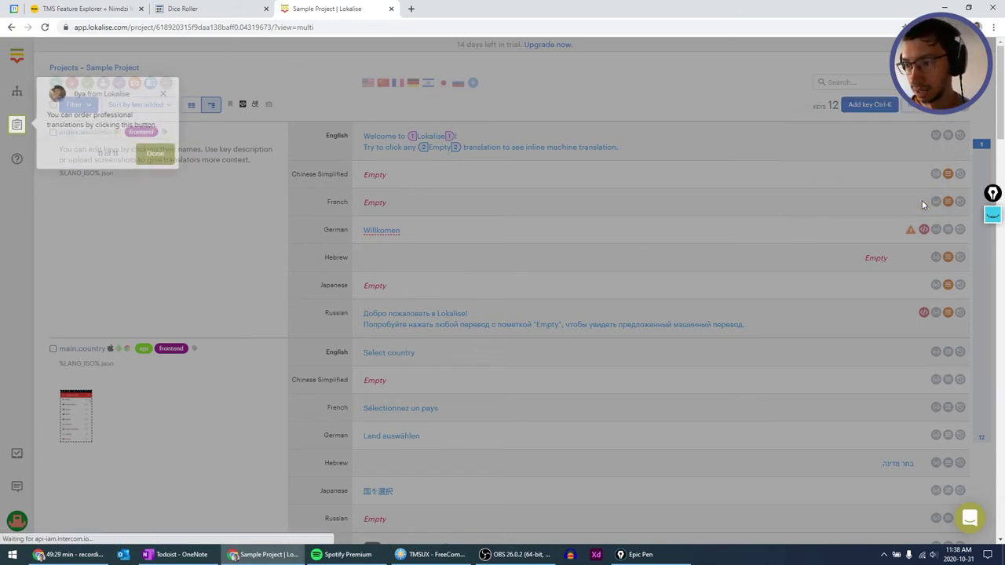
left_click(150, 153)
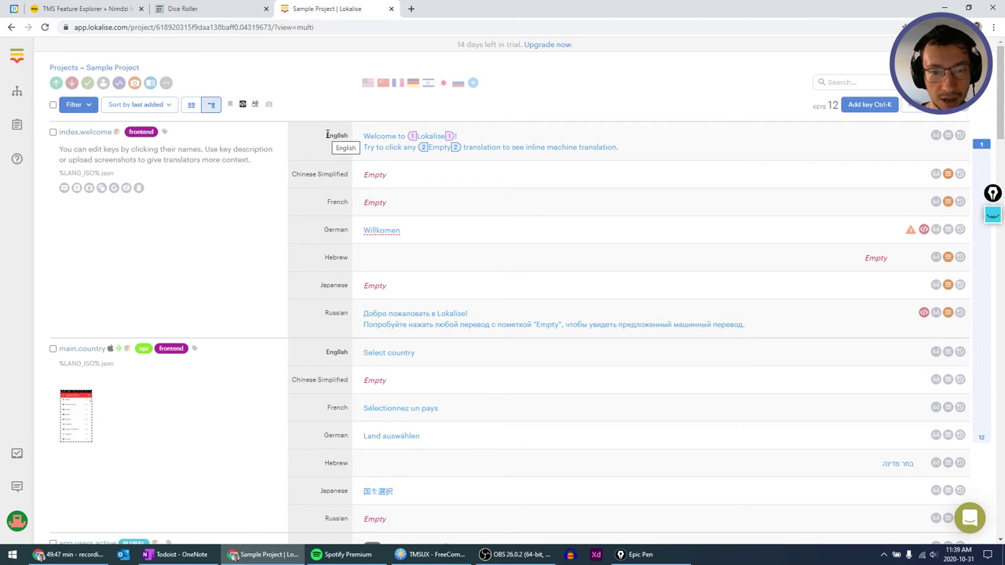
Return to the projects overview showing Darkest Dungeon at 25% with 28 keys.
left_click_drag(326, 135, 346, 160)
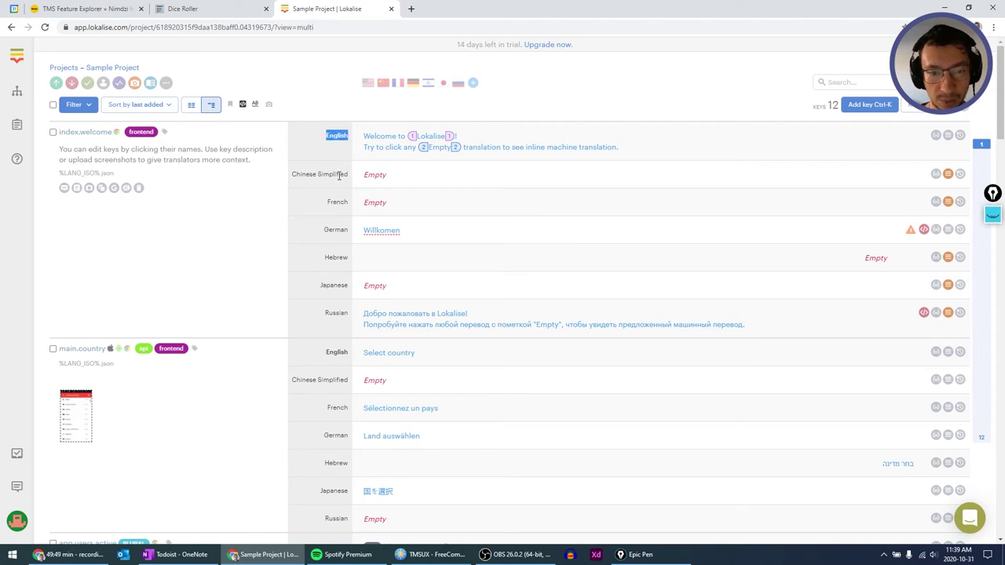
left_click(337, 173)
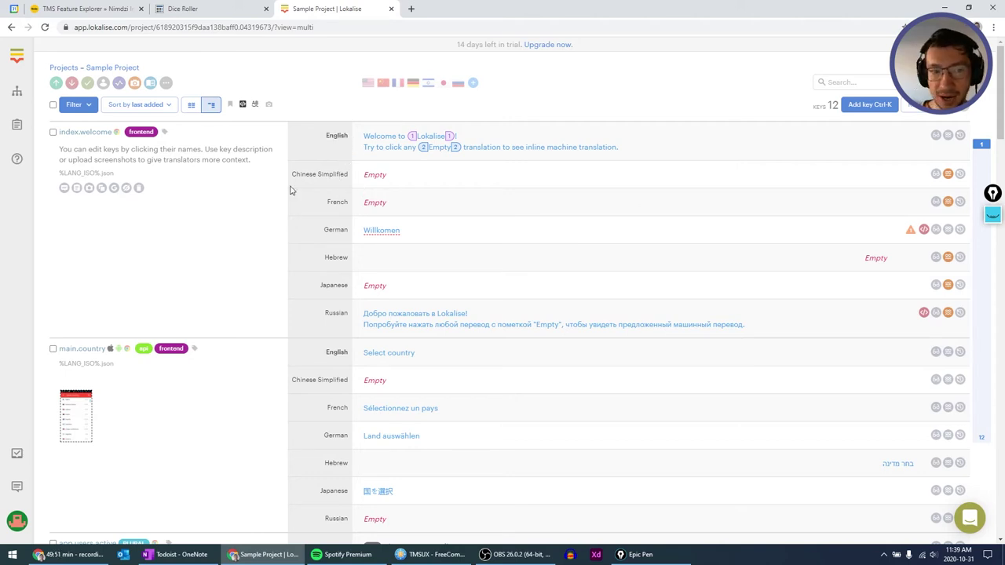
left_click(19, 93)
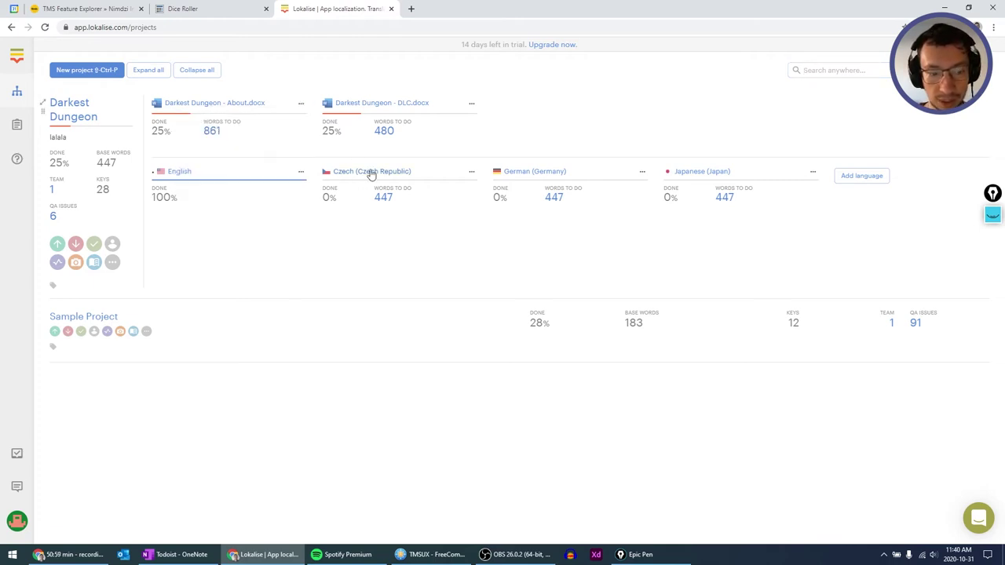
Open the Darkest Dungeon project with German (Germany) as target, then return to the projects overview.
left_click(72, 116)
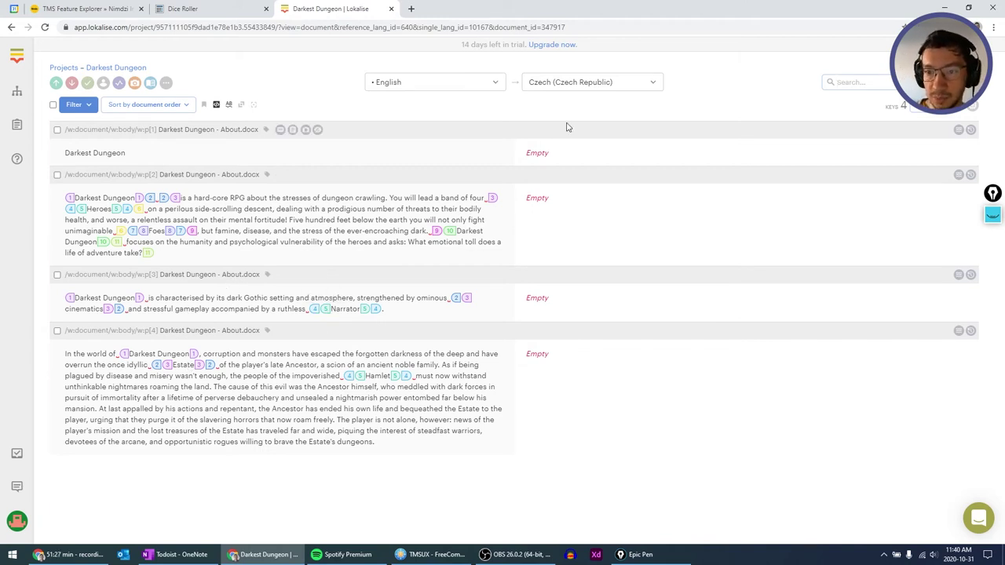
left_click(657, 82)
left_click(657, 83)
left_click(659, 84)
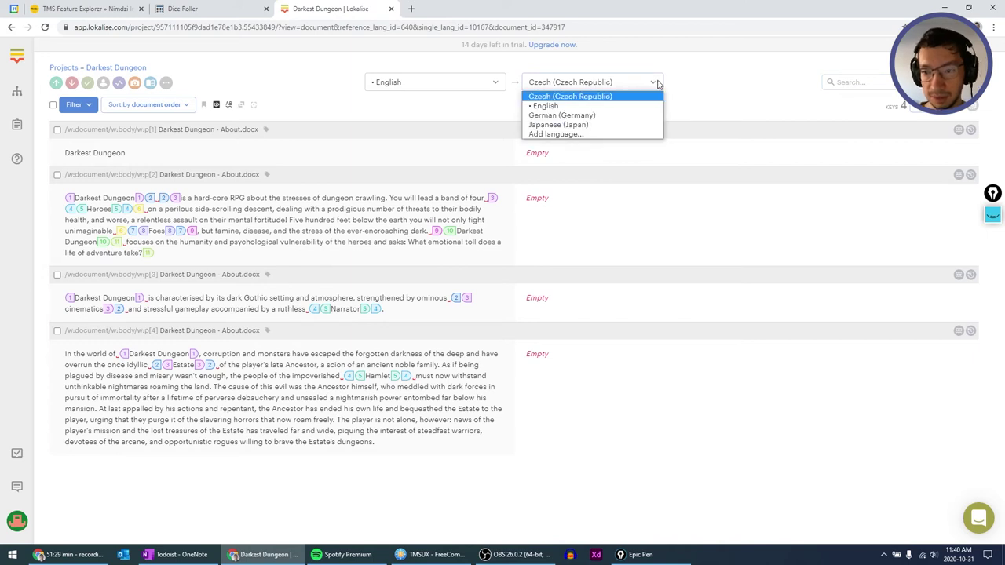
left_click(601, 115)
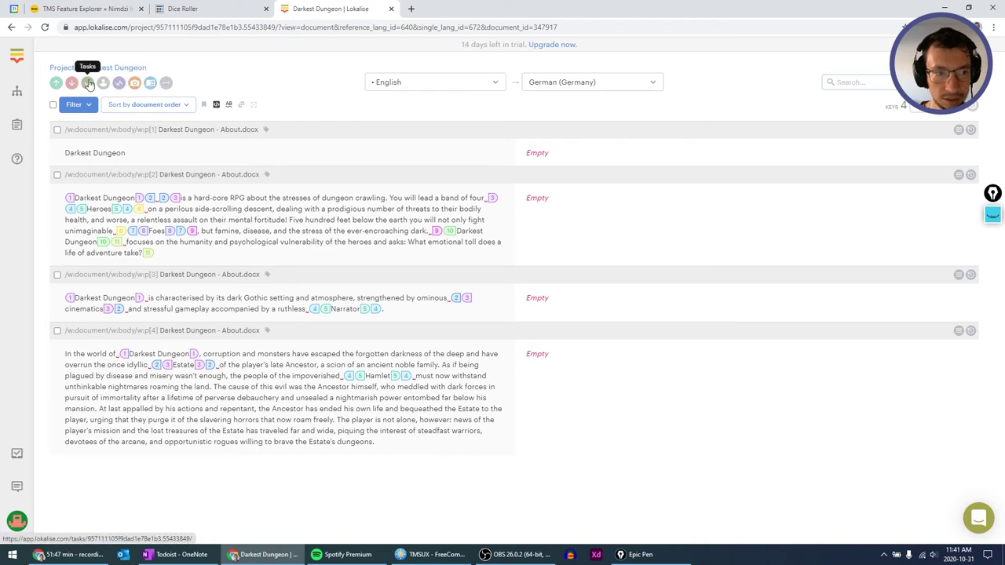
left_click(19, 88)
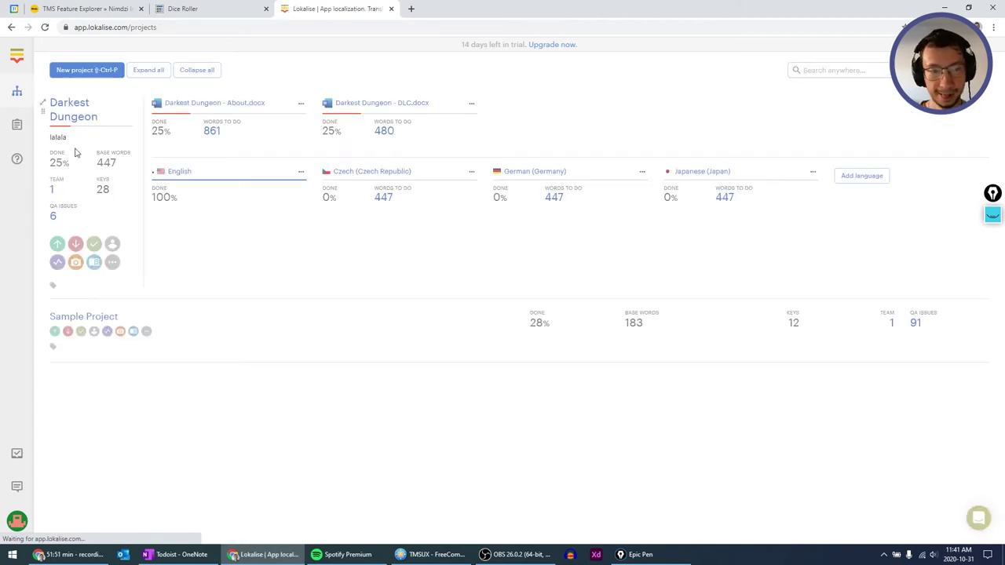
Open About.docx, then view the Sample Project in two-language and all-languages modes.
left_click(209, 106)
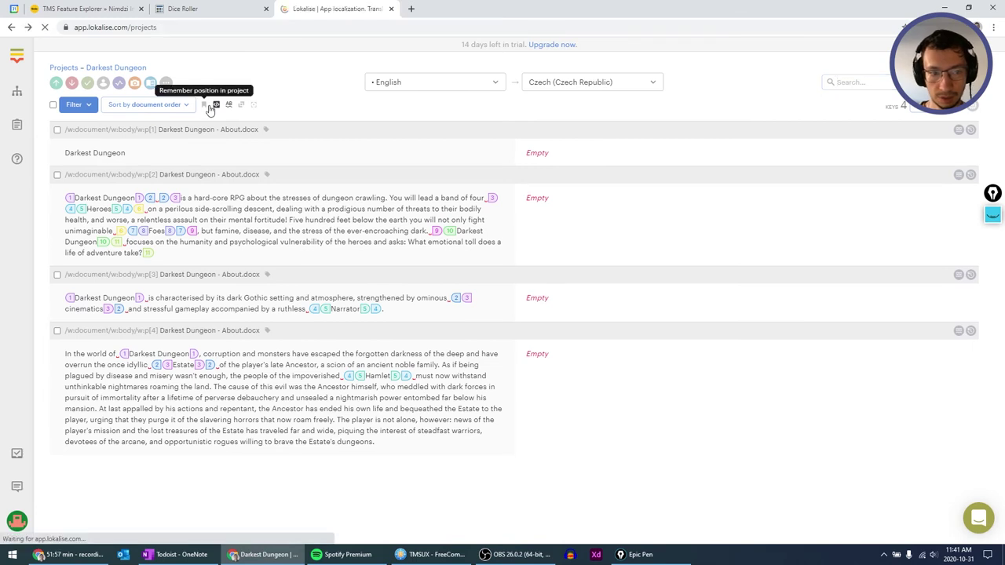
left_click(85, 317)
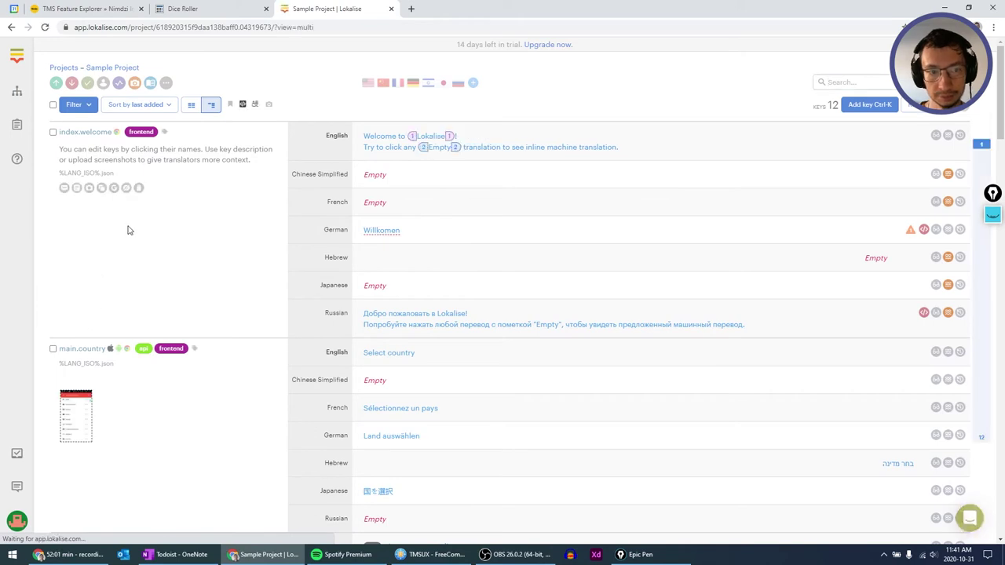
left_click(193, 108)
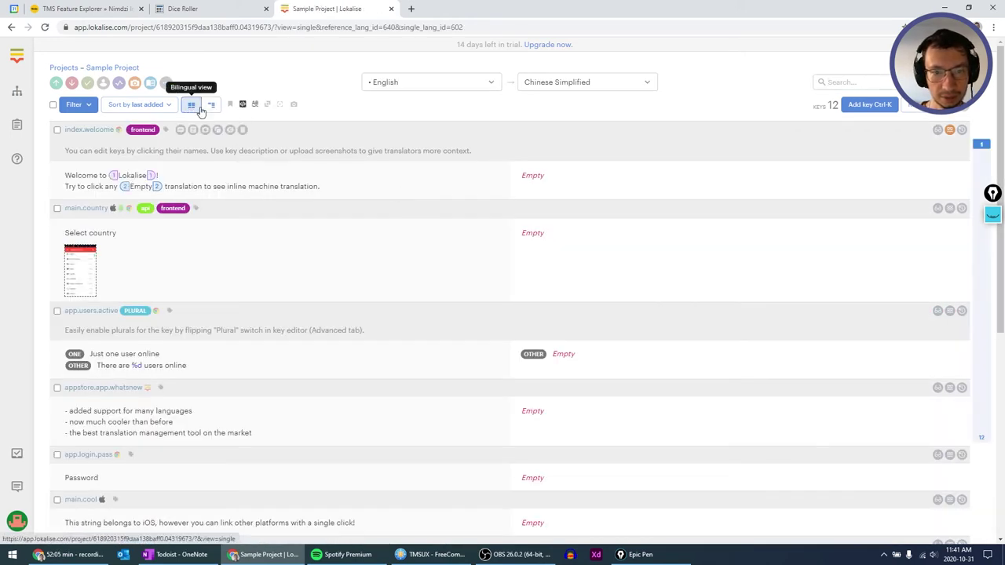
left_click(210, 105)
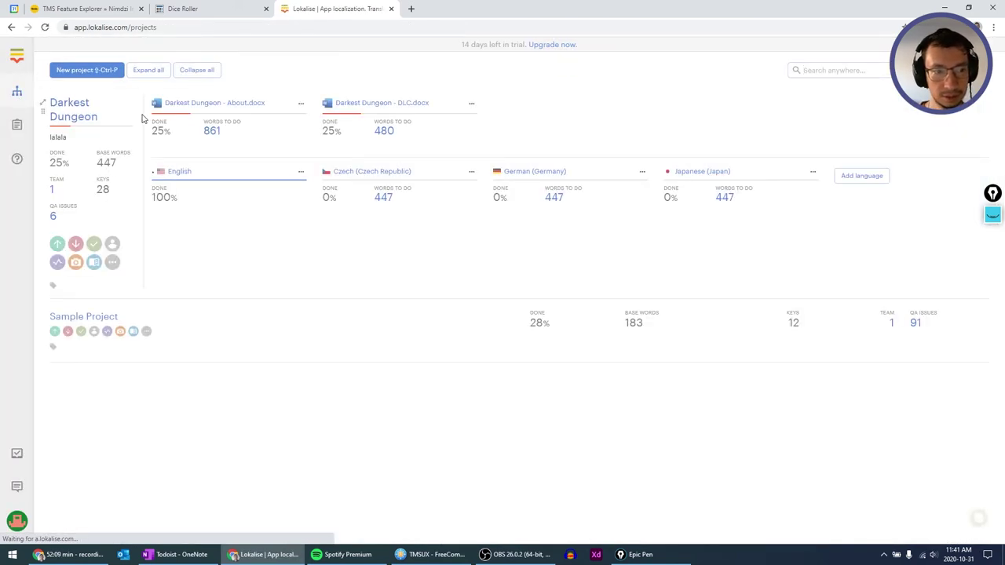
Reopen Darkest Dungeon, check the sorting choices, and show the target languages.
left_click(81, 115)
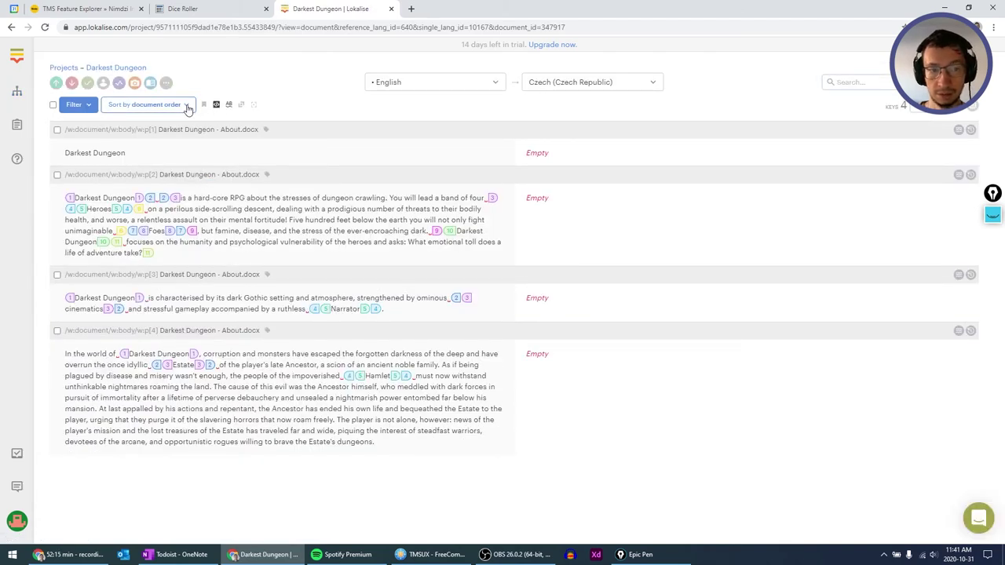
left_click(187, 106)
left_click(187, 107)
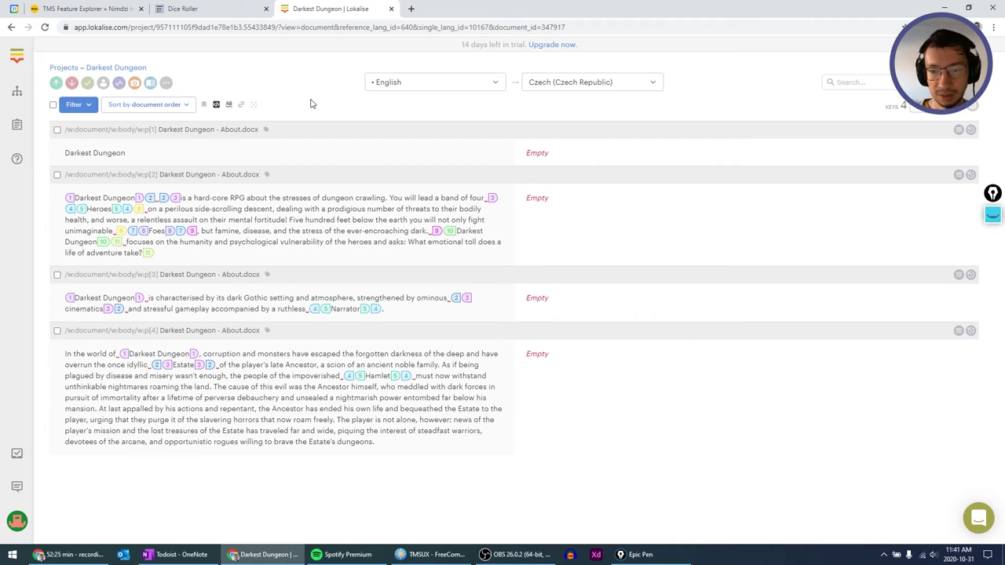
left_click(640, 77)
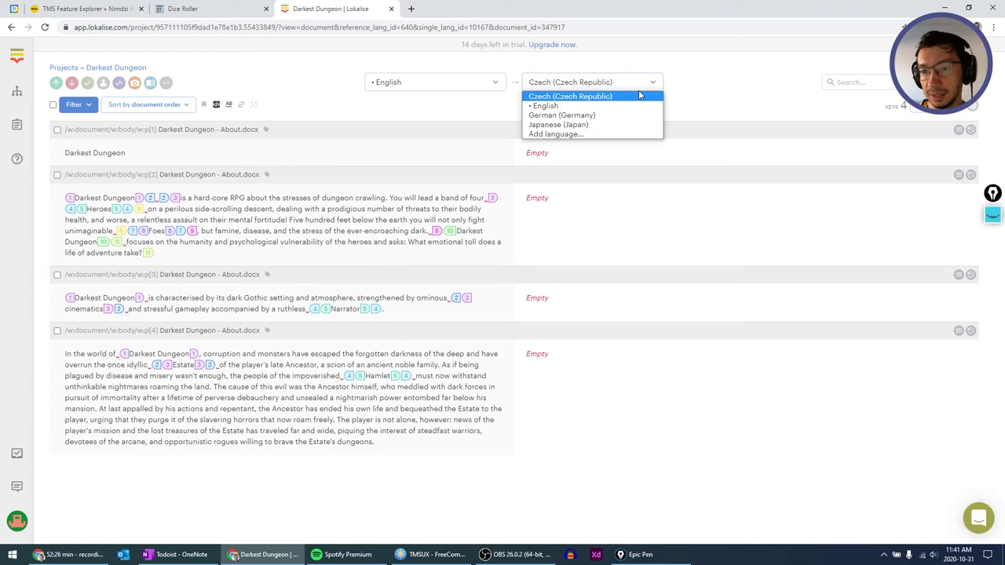
With German (Germany) as target, save 'Darkest Dungeon' as the title row's translation, without the stray line break.
left_click(572, 116)
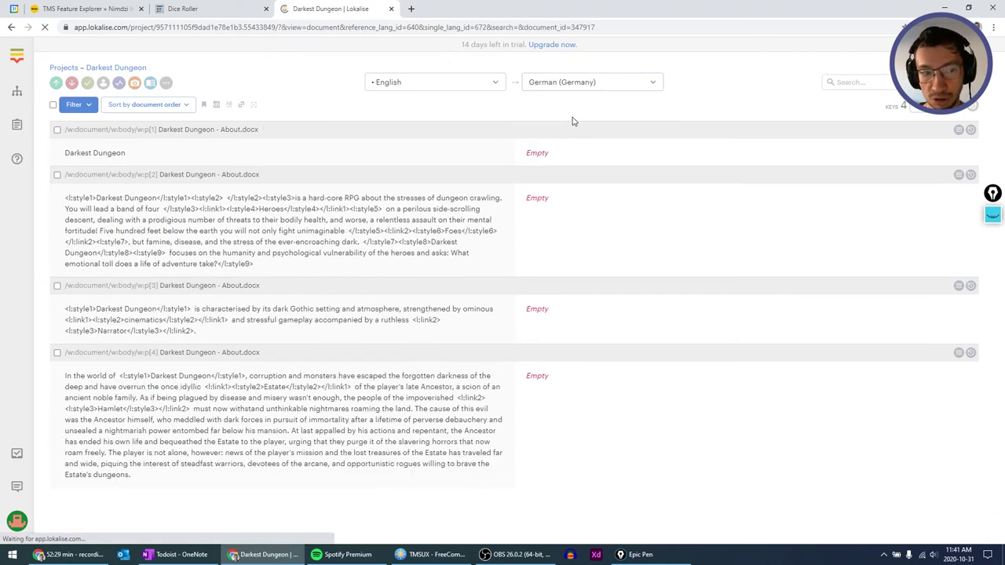
left_click(551, 153)
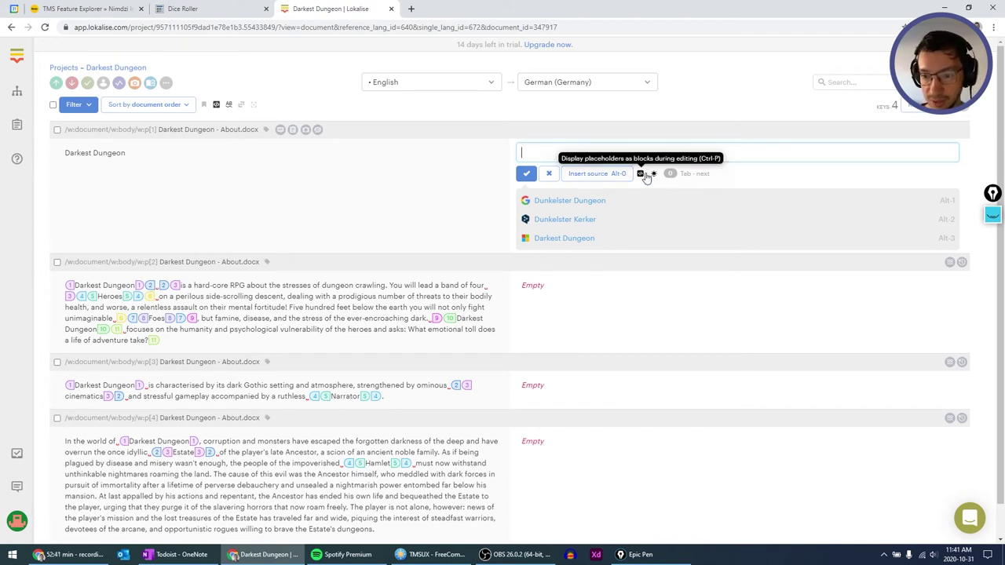
key("alt+0")
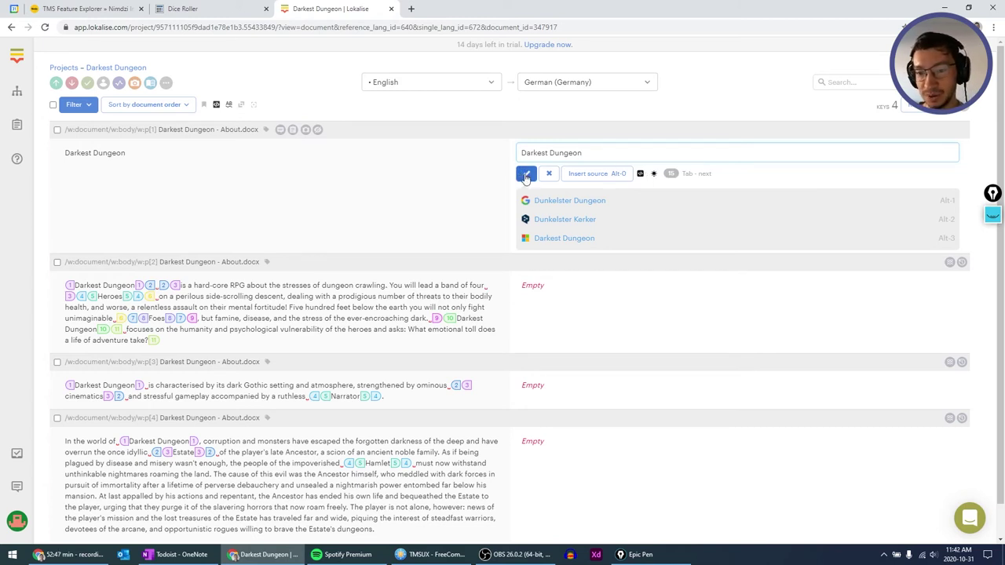
key("Return")
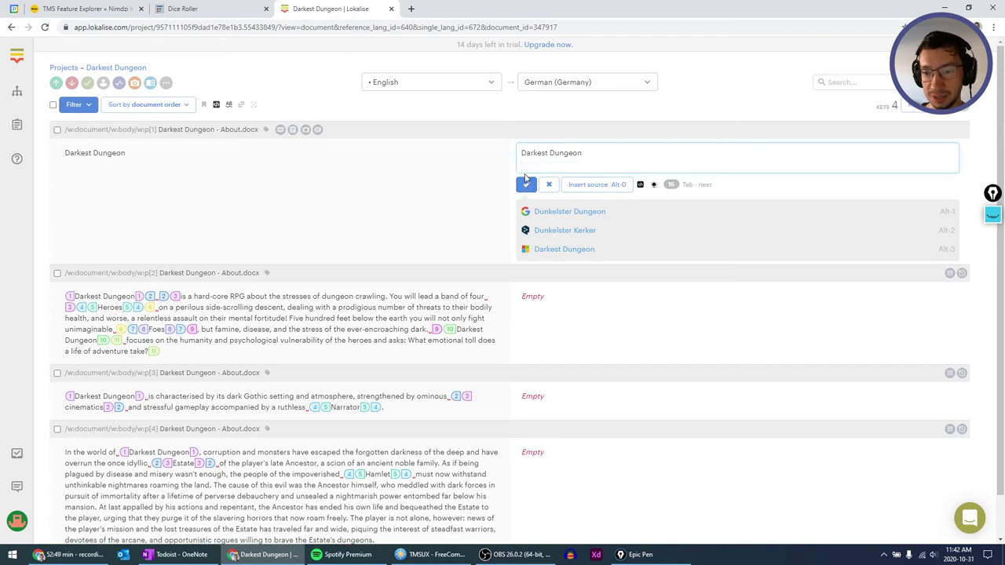
key("BackSpace")
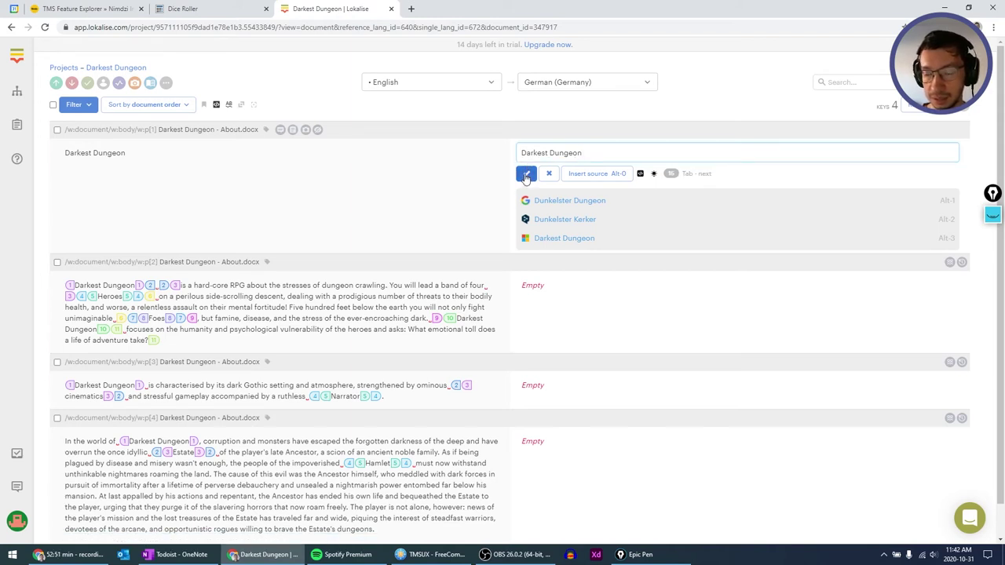
left_click(671, 176)
key("Tab")
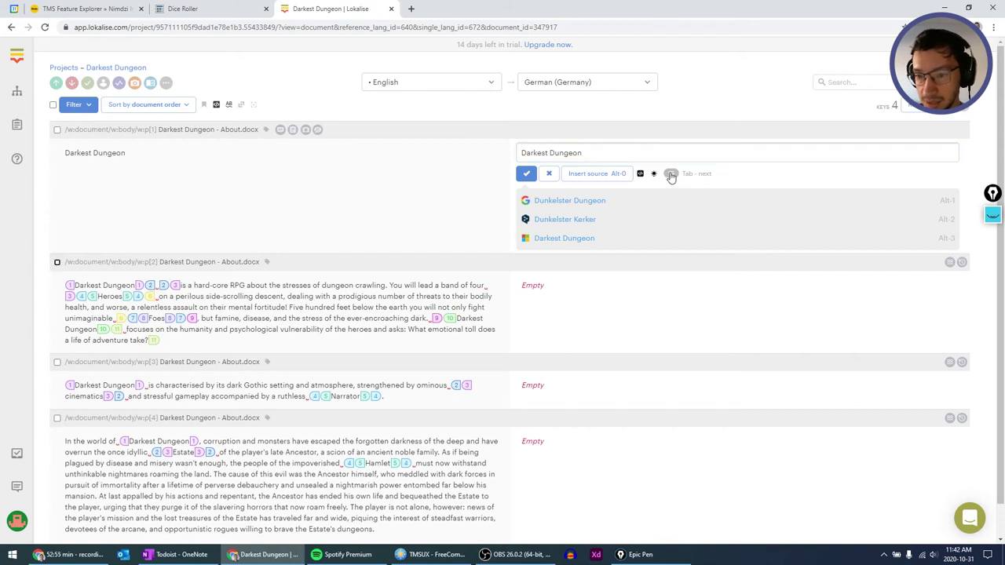
key("Tab")
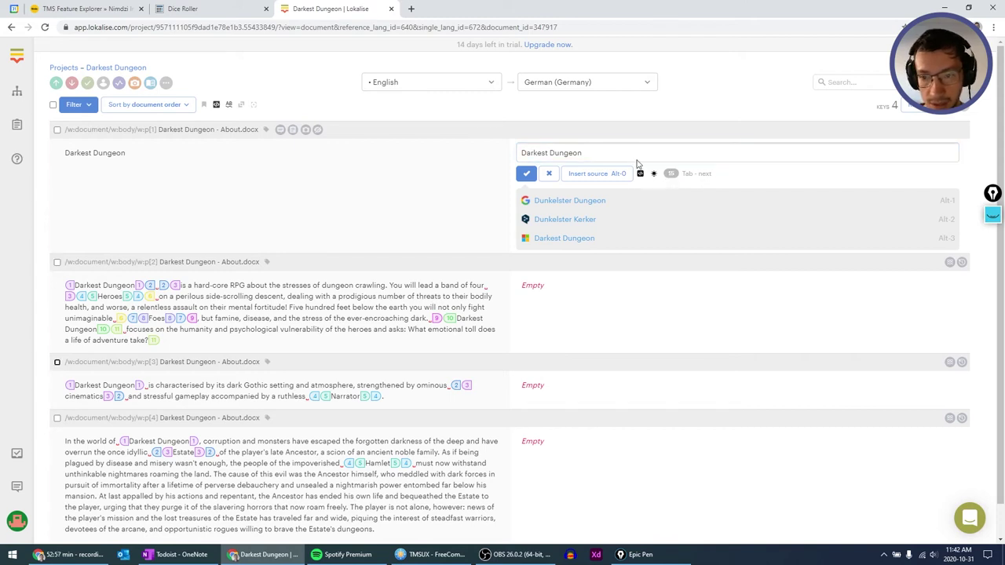
left_click(634, 154)
key("Tab")
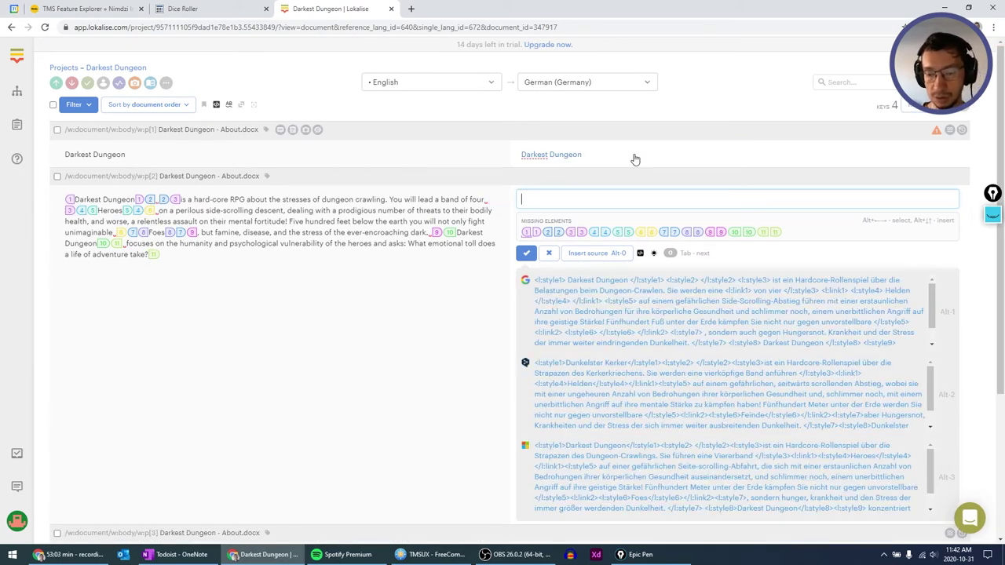
Insert the Google translation for the second paragraph and fix spacing around Helden and Darkest Dungeon.
key("alt+1")
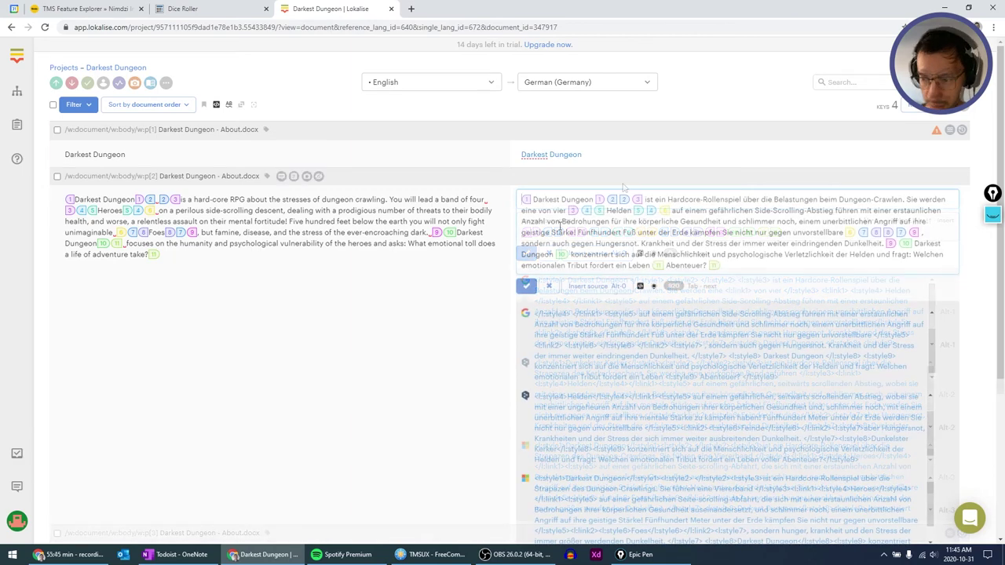
key("Right")
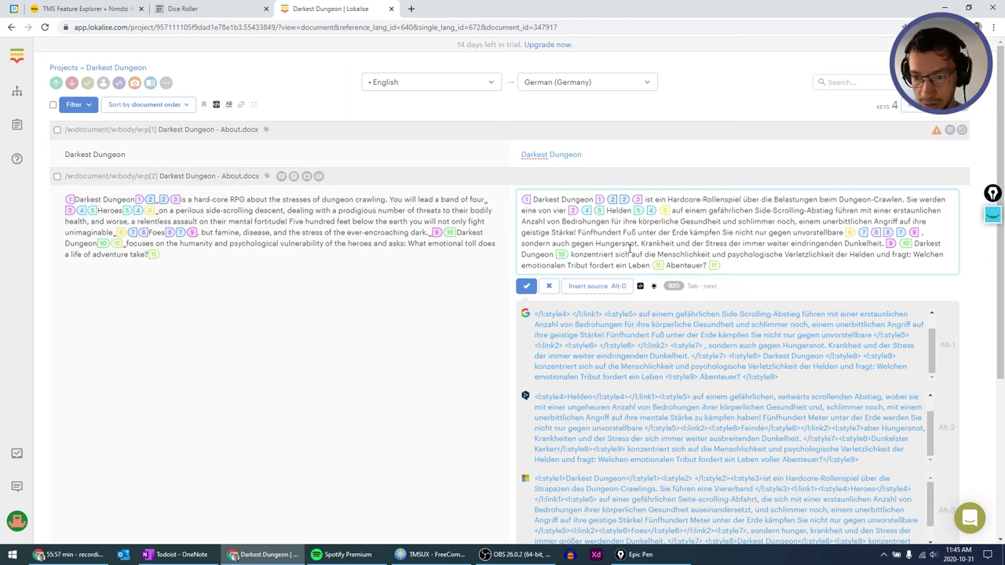
key("BackSpace")
key("Right")
key("Right")
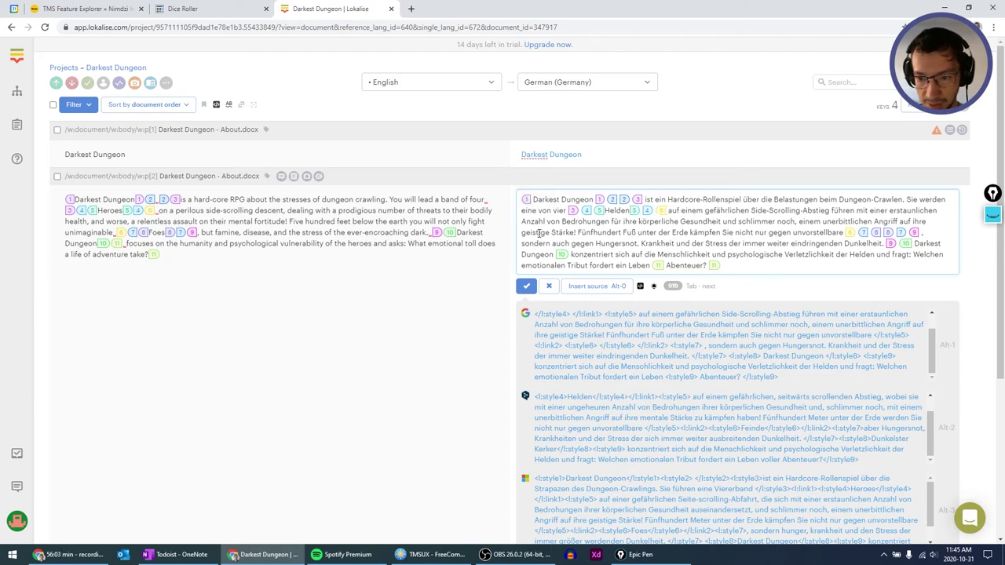
key("BackSpace")
key("BackSpace")
key("BackSpace")
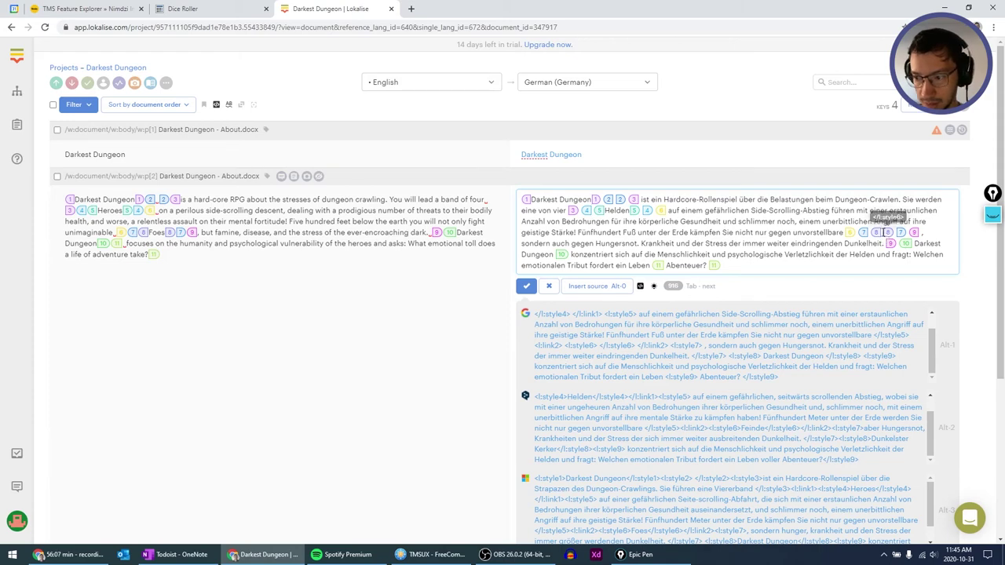
scroll(891, 259, "down", 1)
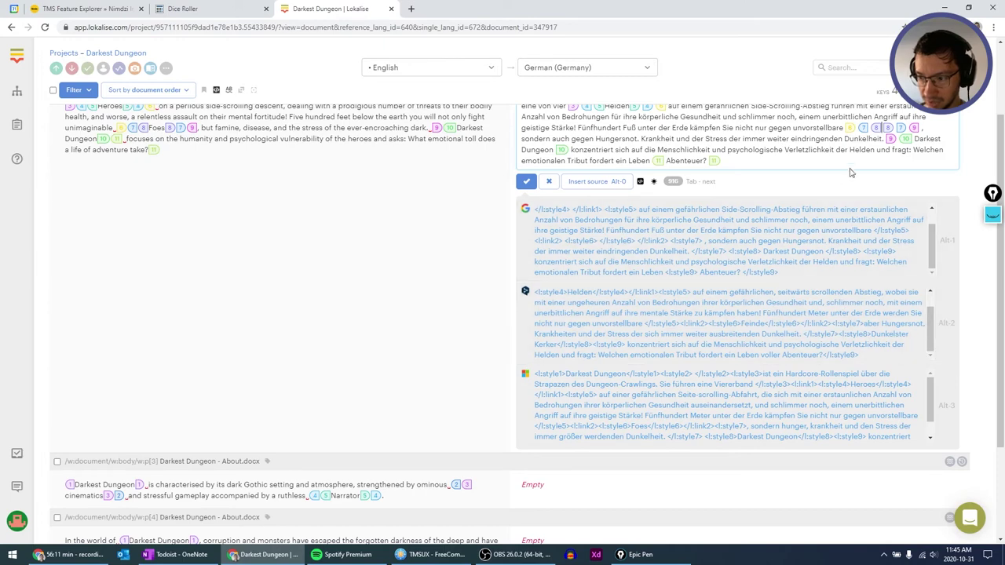
Complete the word Feinde and remove the misplaced tag 11 and extra space before Abenteuer.
type("F ")
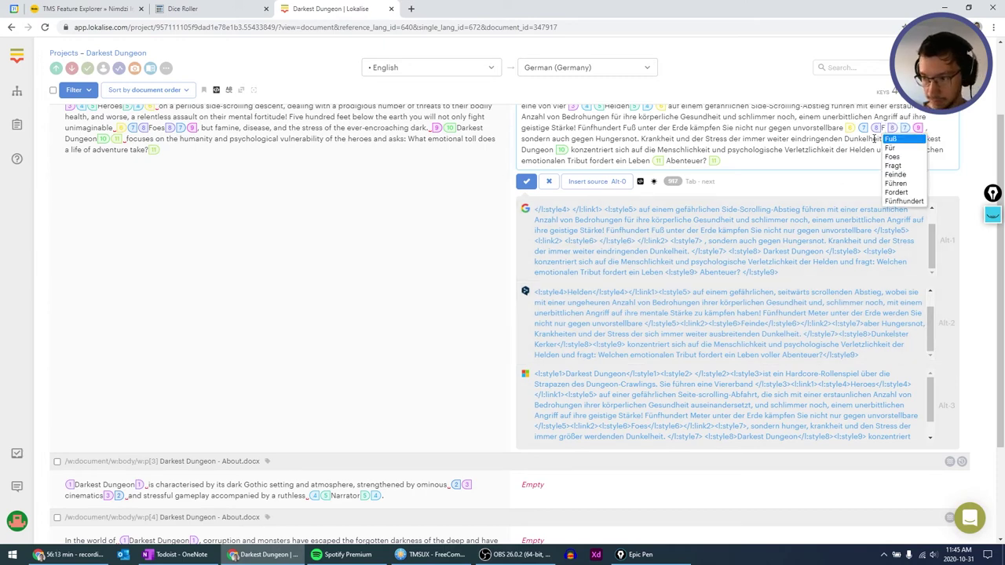
type("einde")
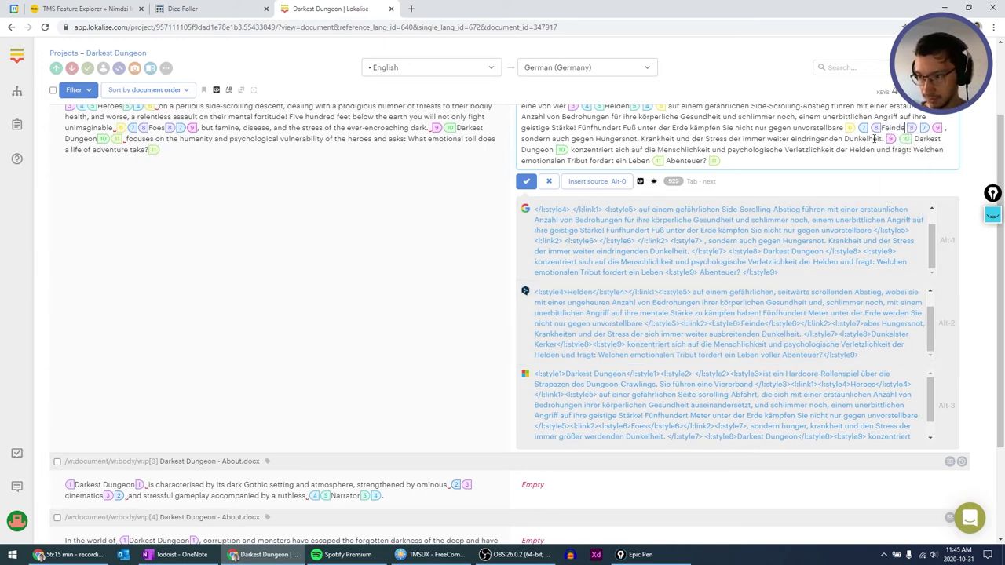
key("BackSpace")
key("BackSpace")
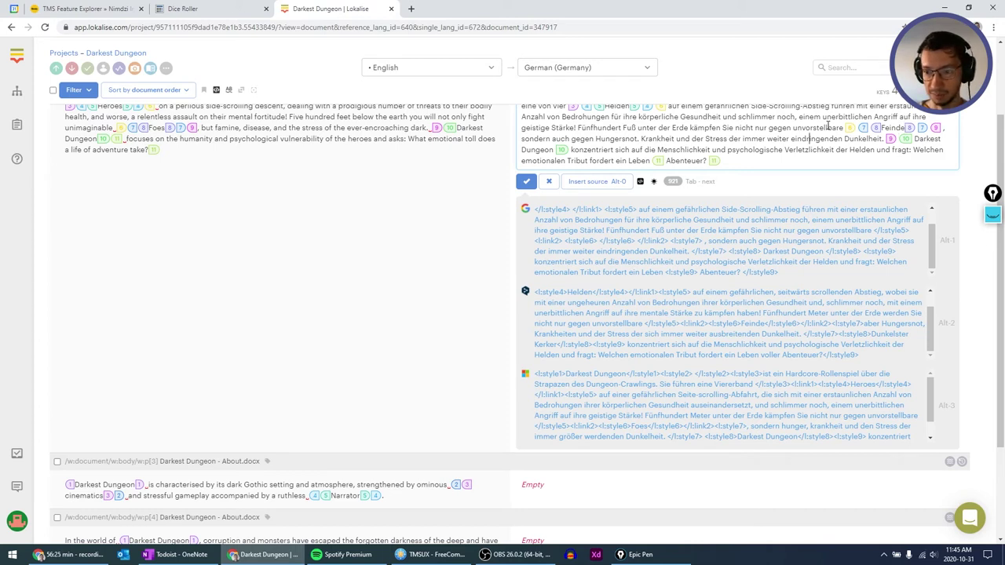
key("Left")
key("Left")
key("Left")
key("Left")
key("Left")
key("Left")
key("Left")
key("Left")
key("Left")
key("Left")
key("Left")
key("Left")
key("Left")
key("Left")
key("Left")
key("Left")
key("Left")
key("Left")
key("Left")
key("Left")
key("Left")
key("Left")
key("Left")
key("Left")
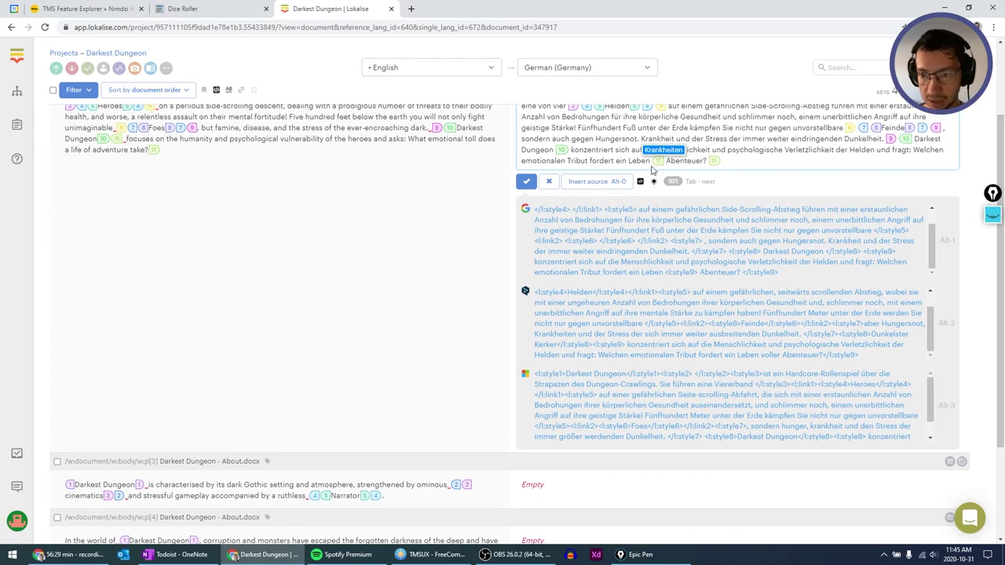
left_click(656, 168)
key("BackSpace")
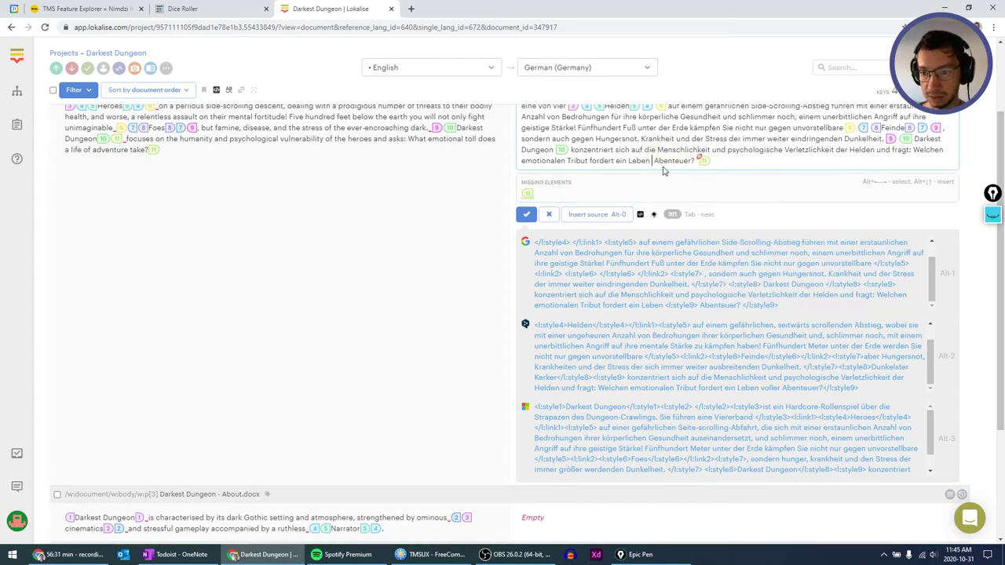
key("BackSpace")
Place tag 11 before konzentriert and save the second translation.
key("Up")
key("ctrl+Left")
key("ctrl+Left")
key("ctrl+Left")
key("ctrl+Left")
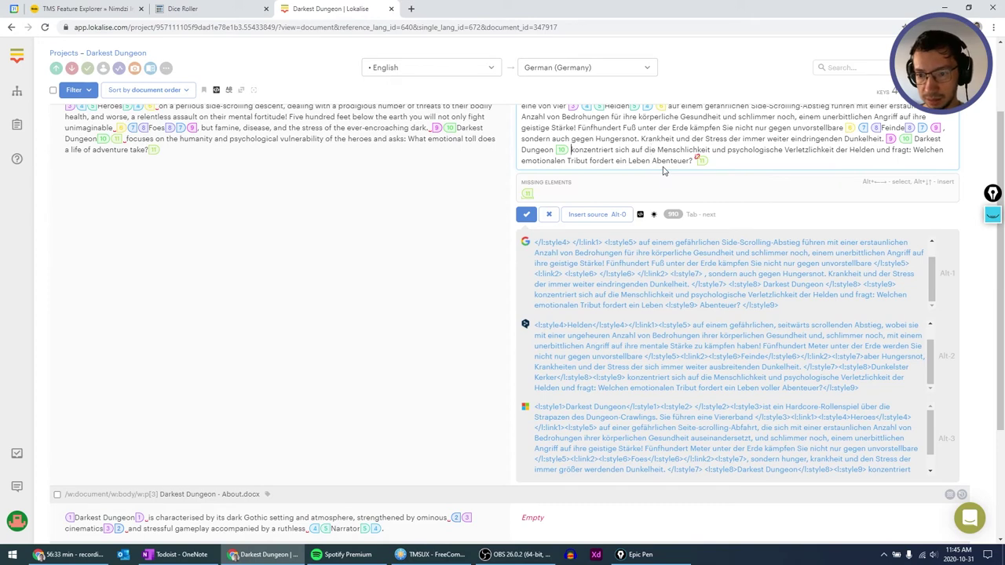
key("ctrl+Right")
key("Left")
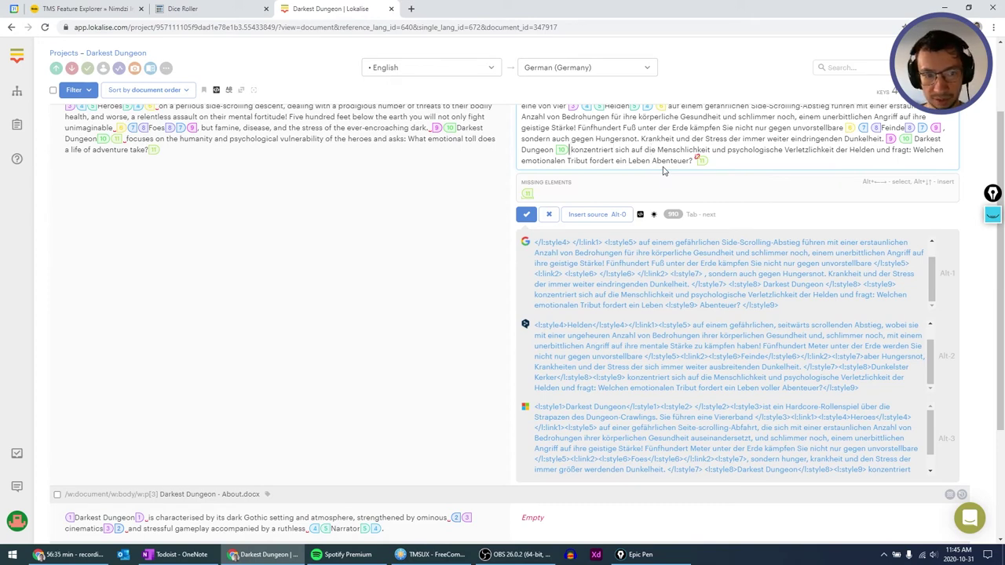
key("alt+Down")
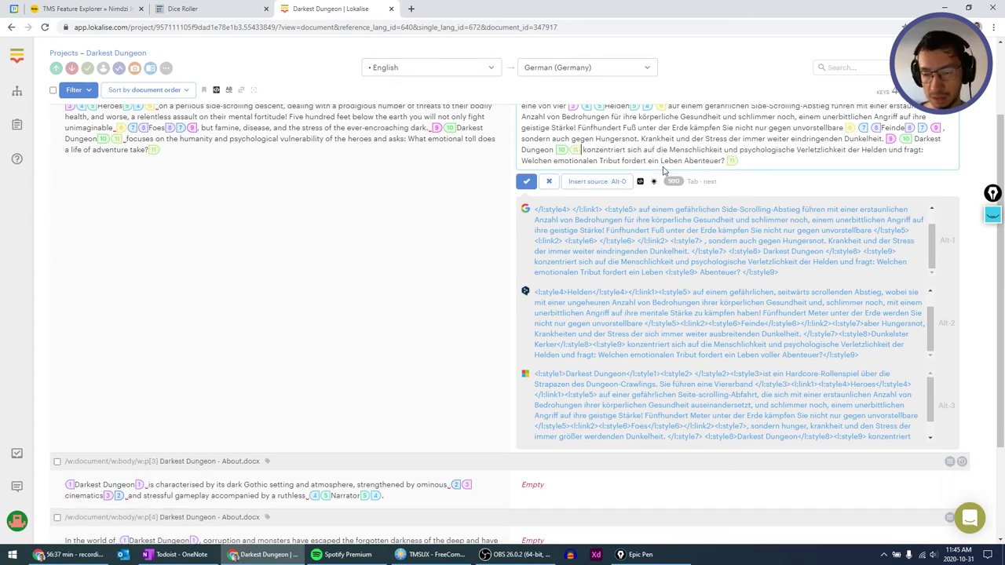
scroll(662, 172, "up", 2)
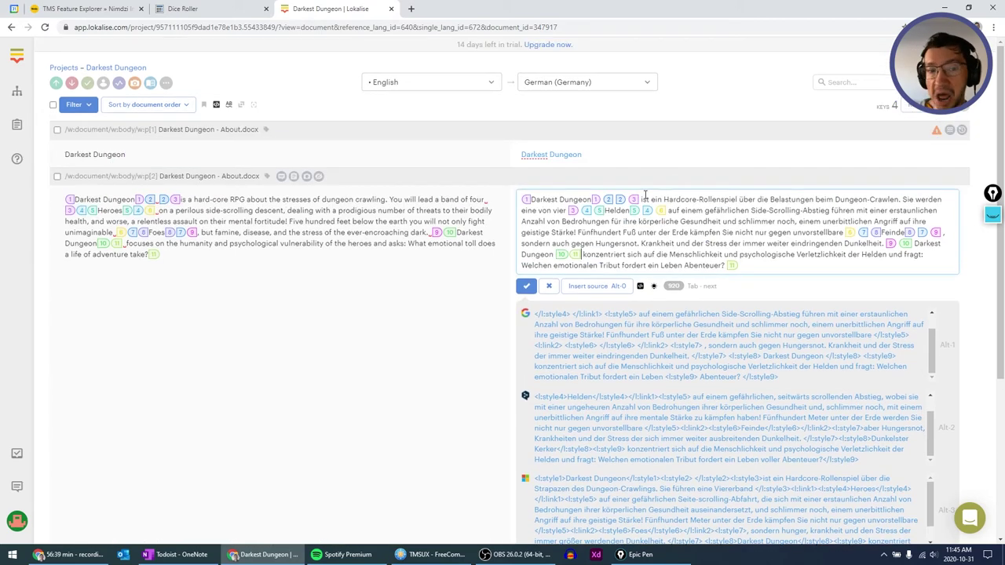
key("Tab")
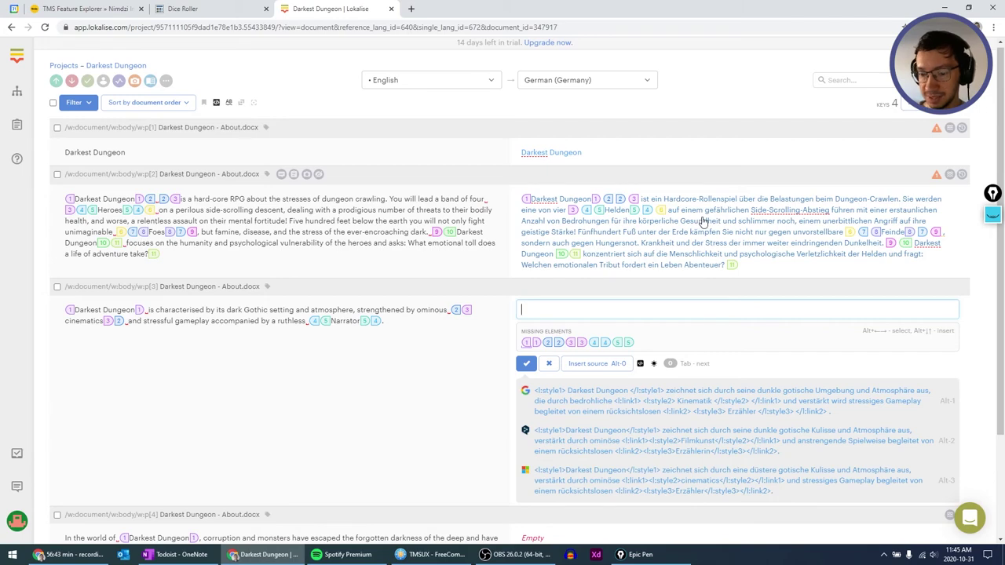
scroll(704, 223, "down", 2)
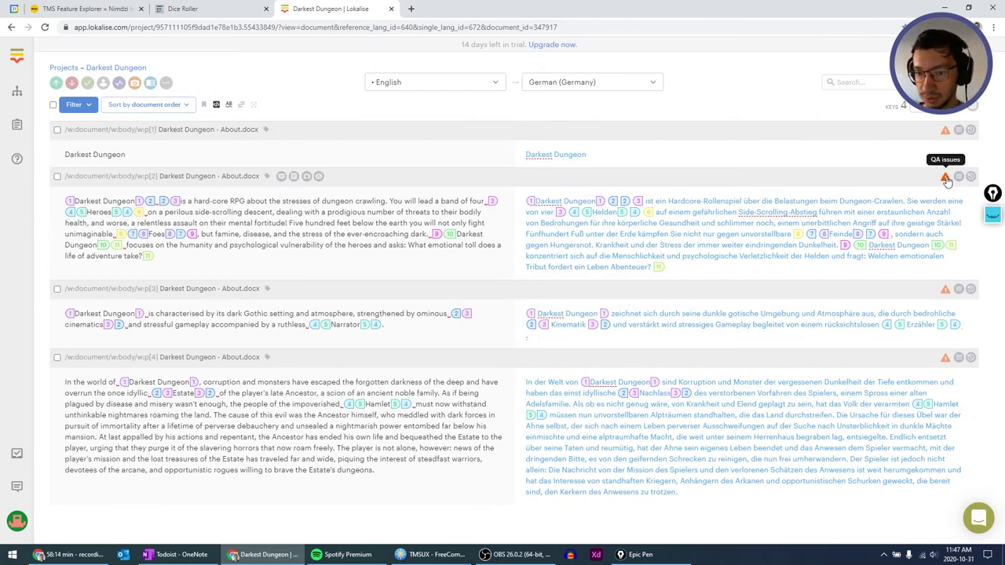
Review the spelling warnings and add Darkest and Side-Scrolling-Abstieg to the dictionary.
left_click(945, 131)
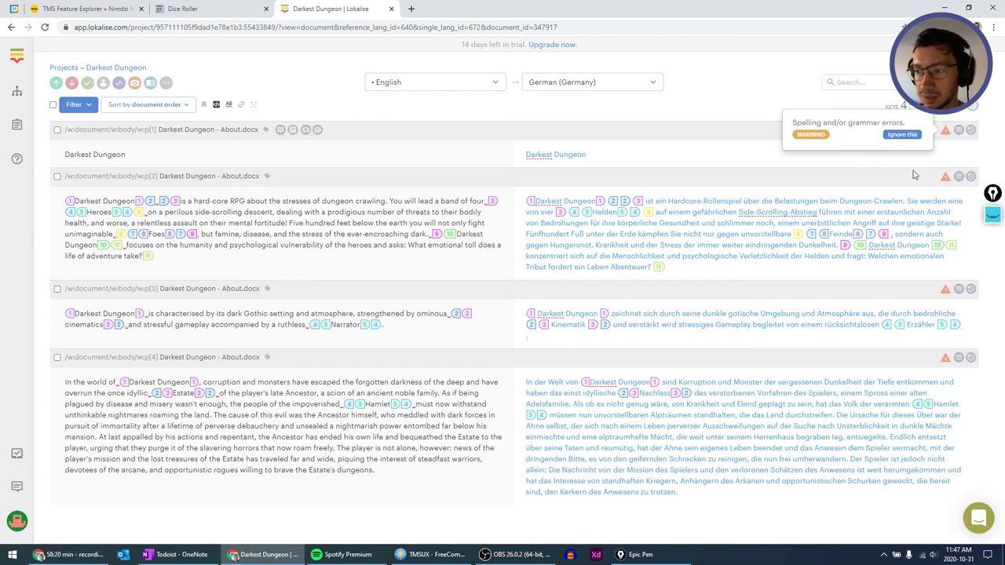
left_click(946, 179)
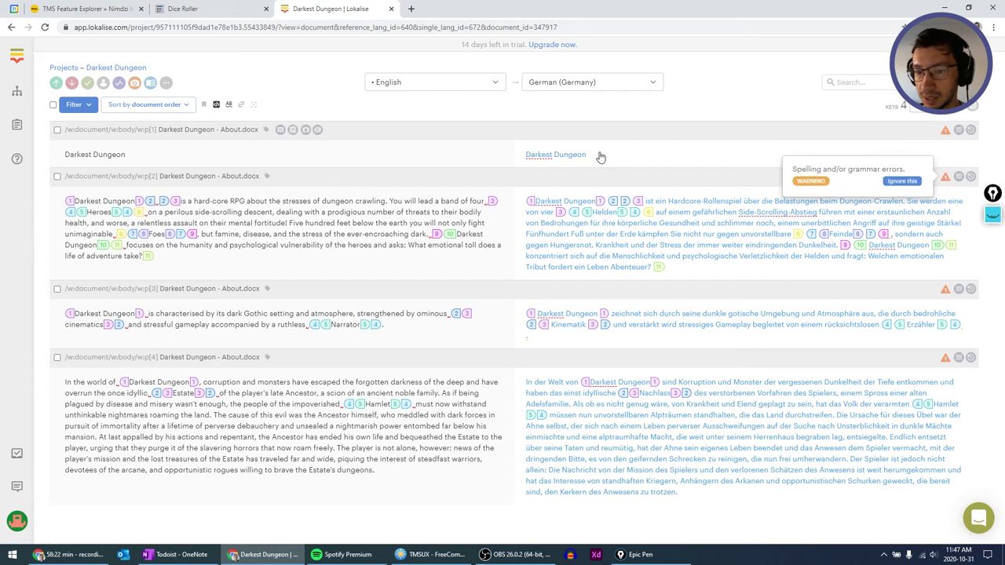
left_click(540, 155)
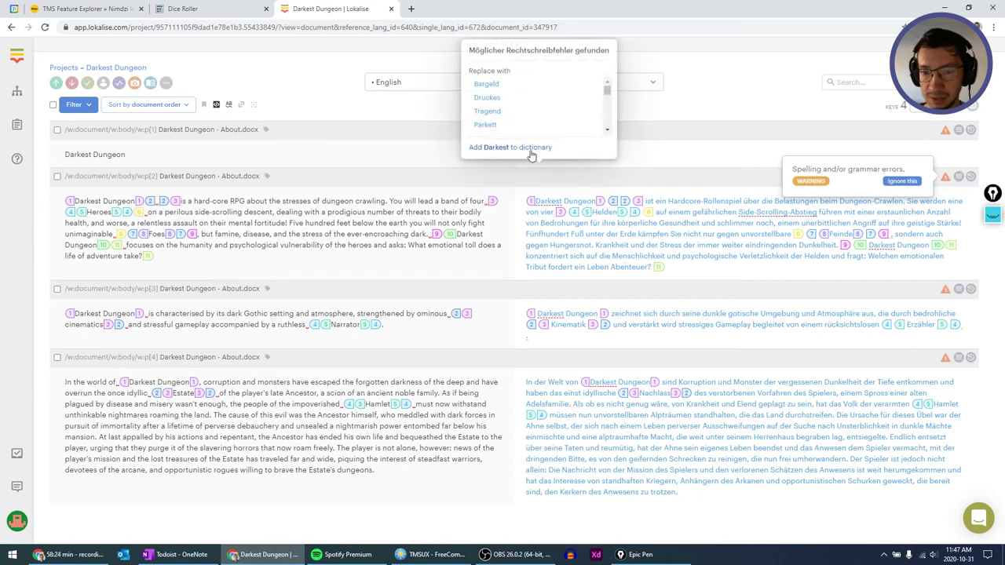
left_click(527, 149)
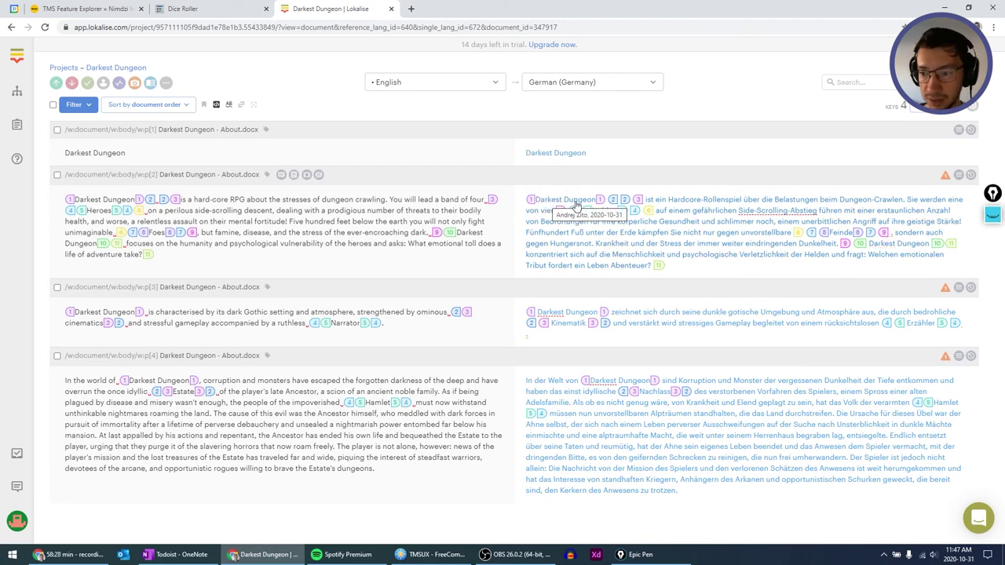
left_click(761, 217)
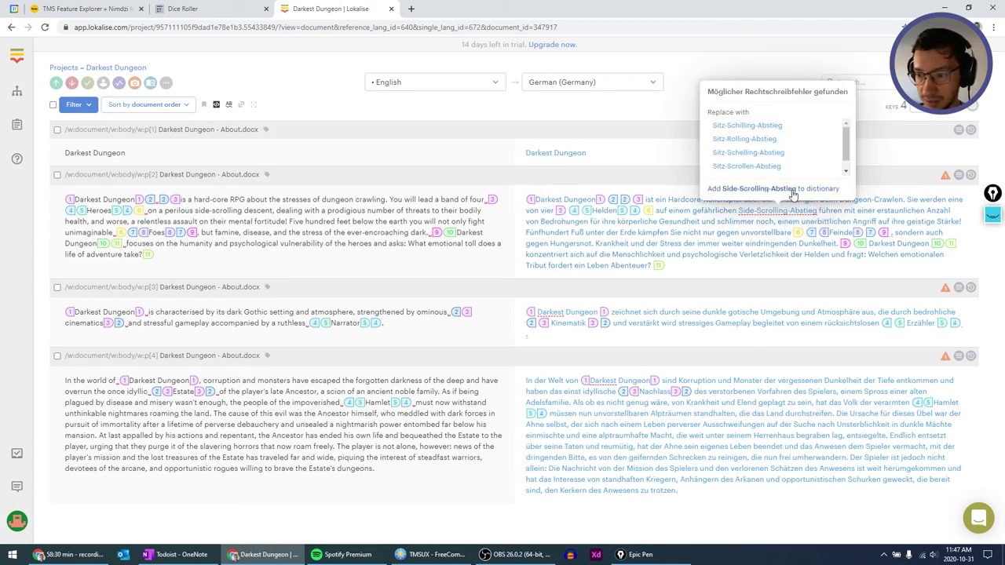
left_click(794, 193)
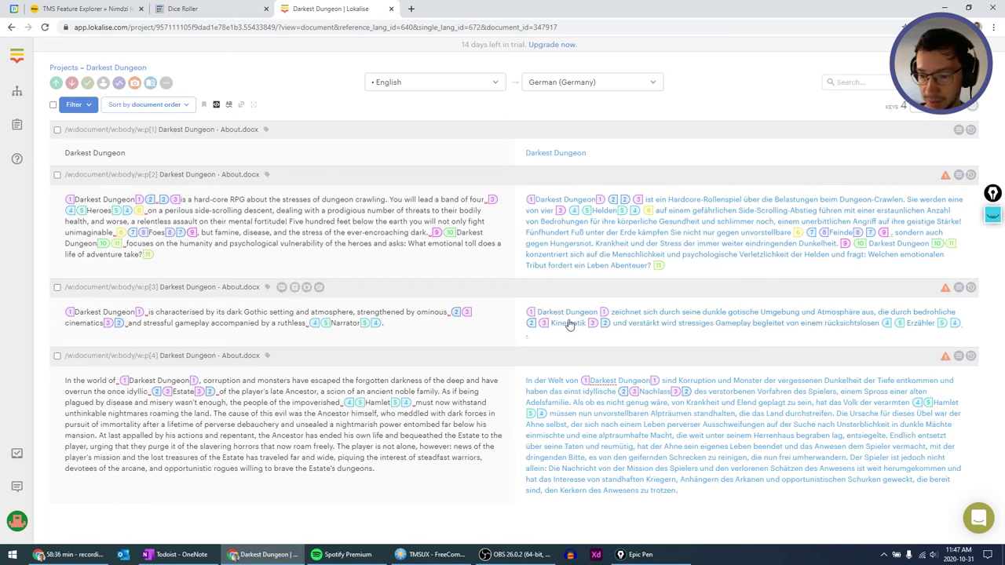
Clear the third paragraph's Darkest spelling warning and mark the second paragraph's translation unverified.
left_click(948, 274)
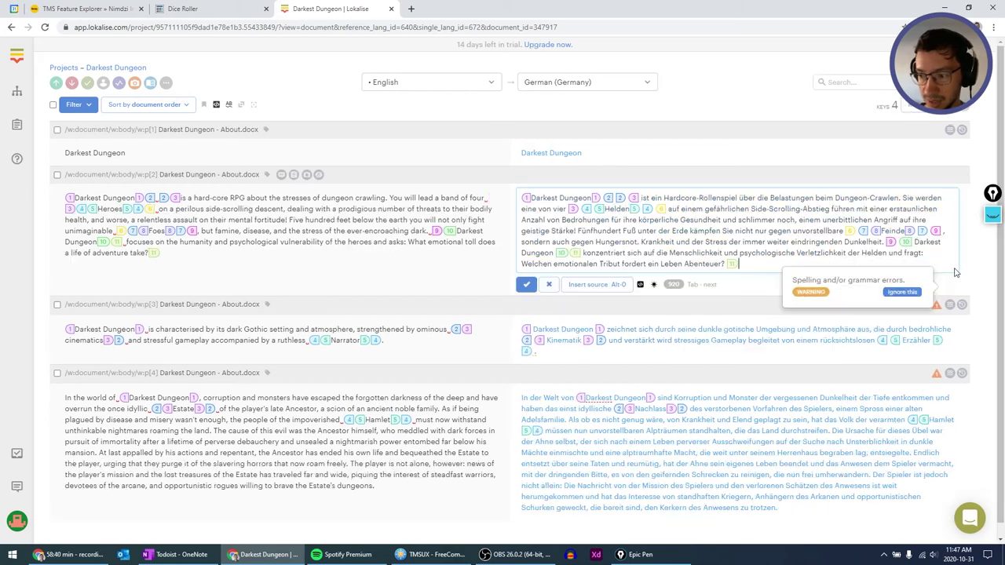
key("Escape")
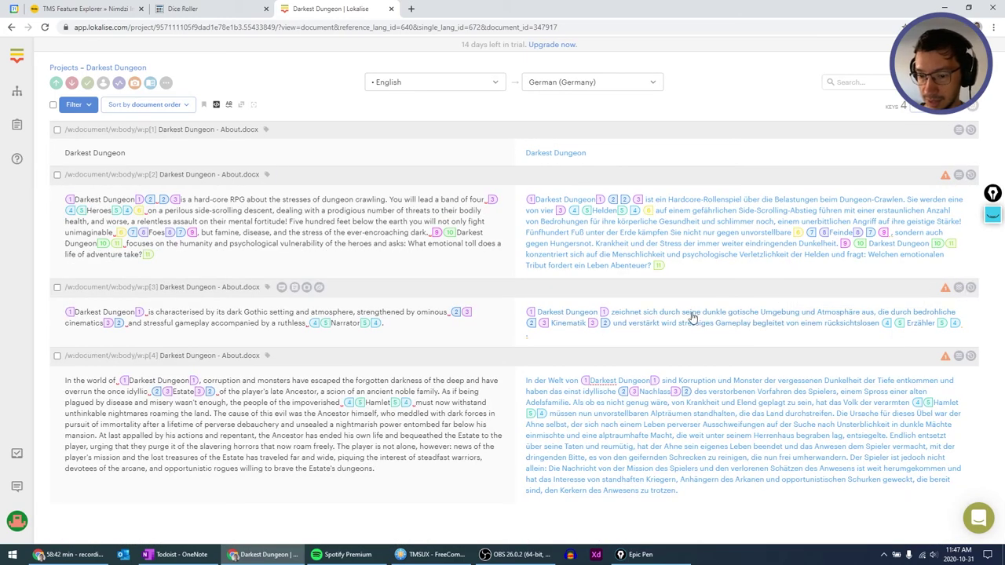
left_click(585, 315)
left_click(526, 353)
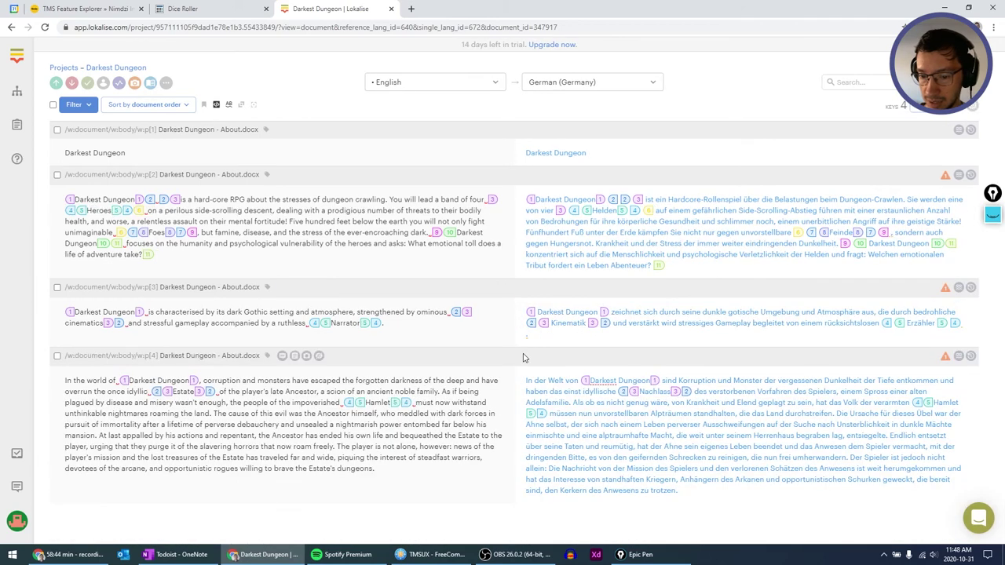
left_click(945, 295)
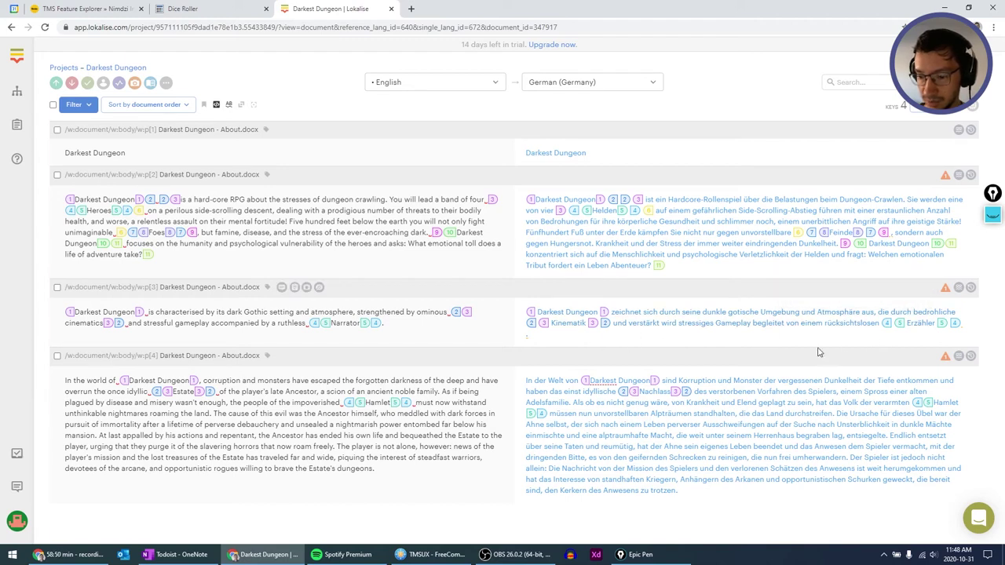
left_click(654, 367)
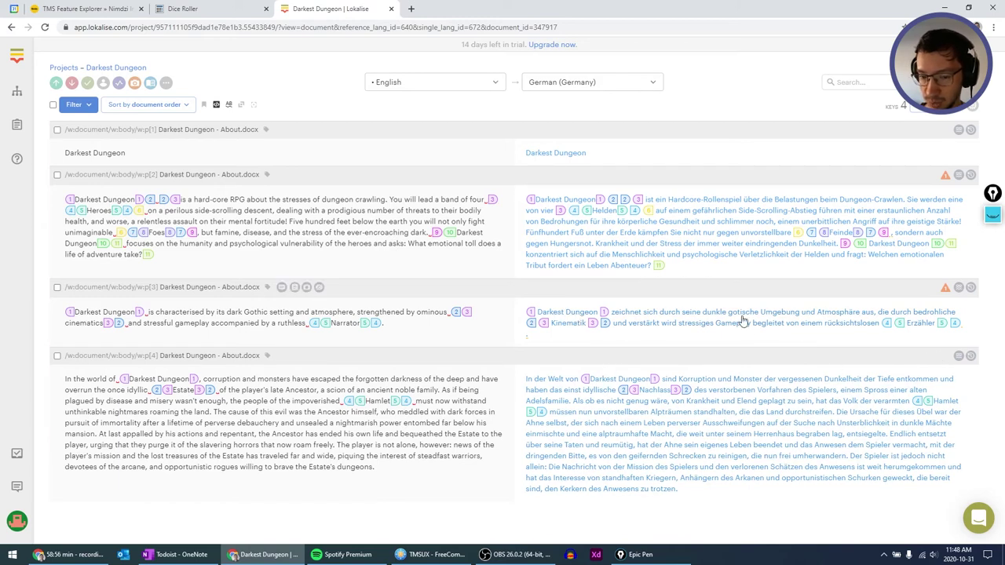
left_click(946, 291)
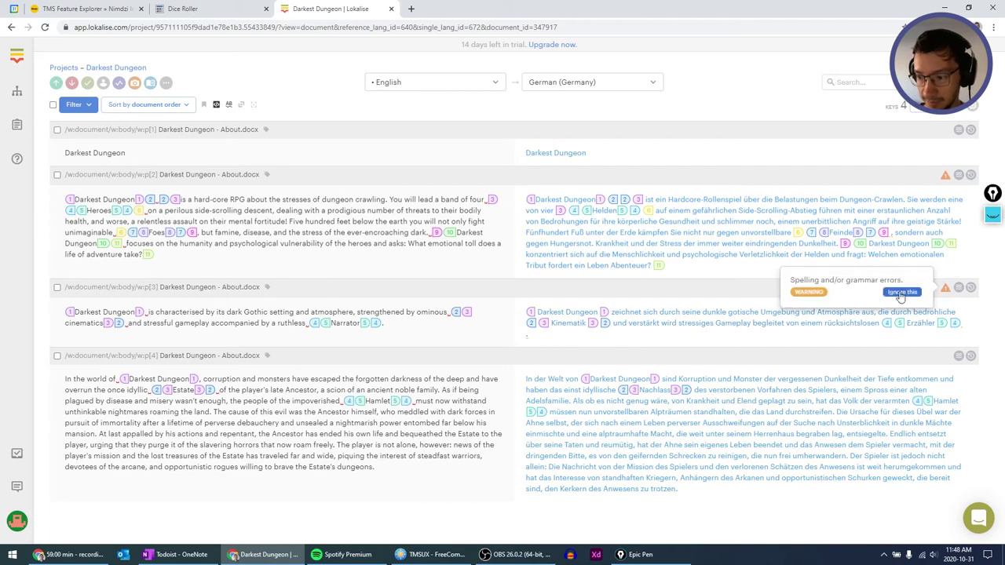
left_click(785, 101)
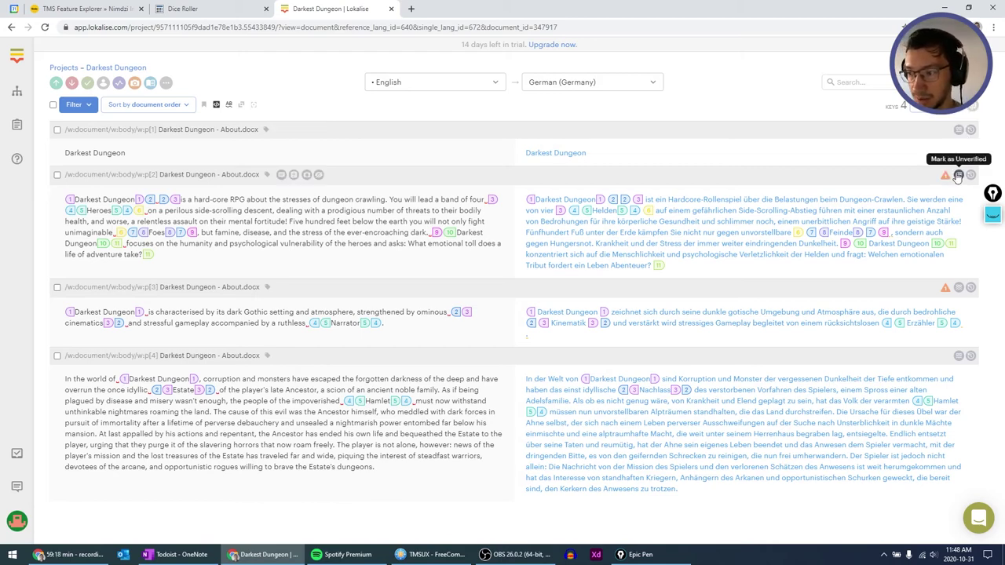
left_click(958, 176)
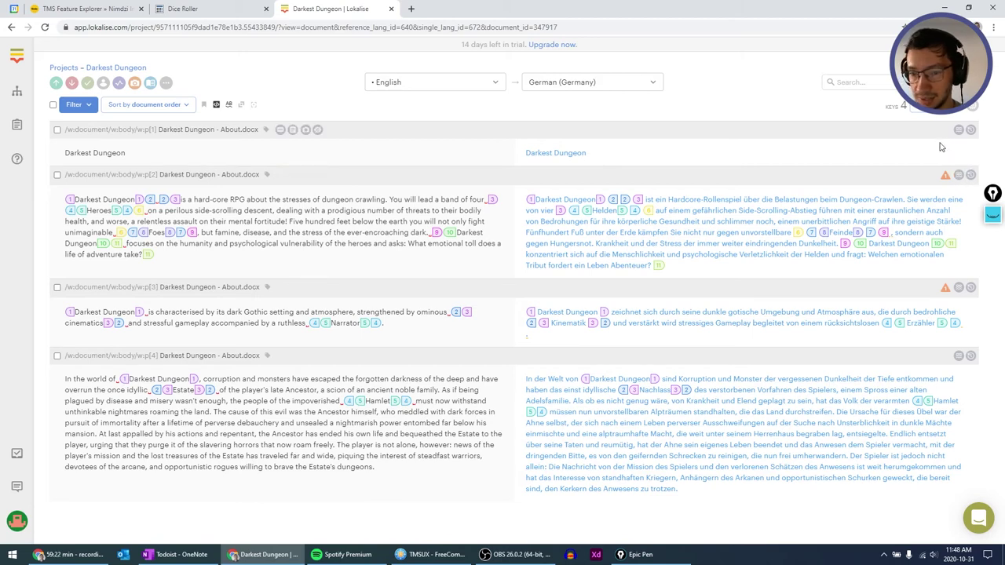
mouse_move(945, 177)
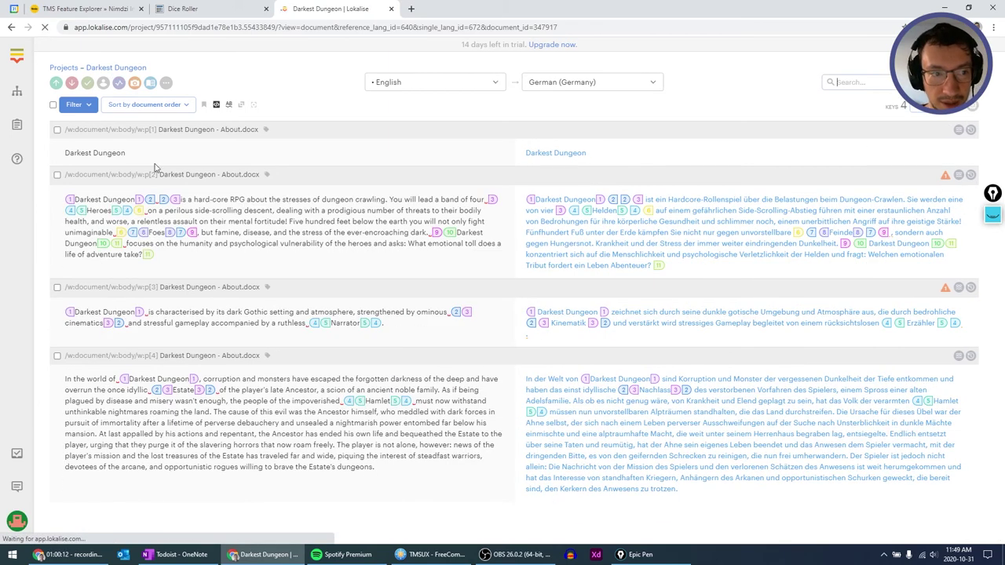
Open the project's German translation and check the Sort and Filter options.
left_click(56, 70)
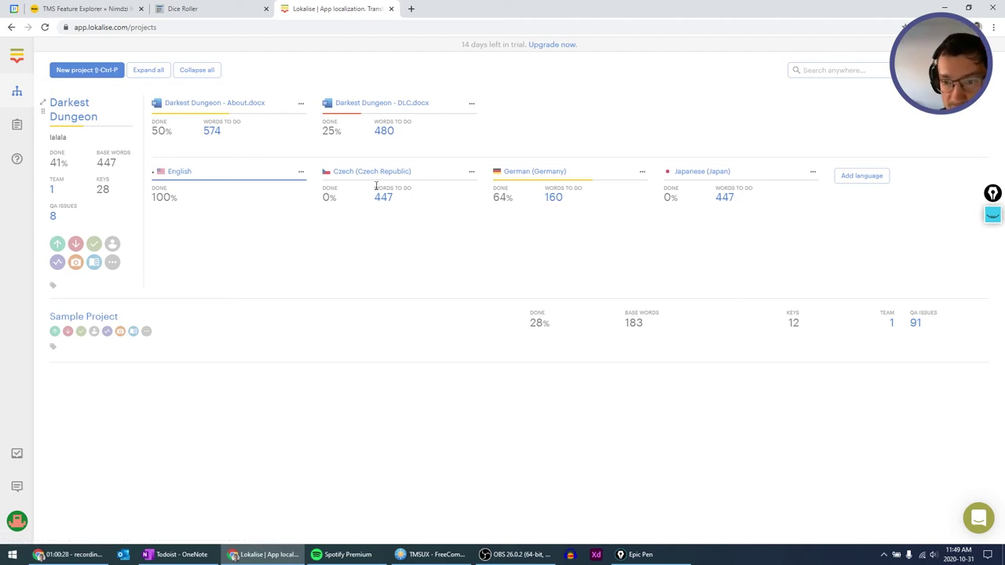
left_click(534, 174)
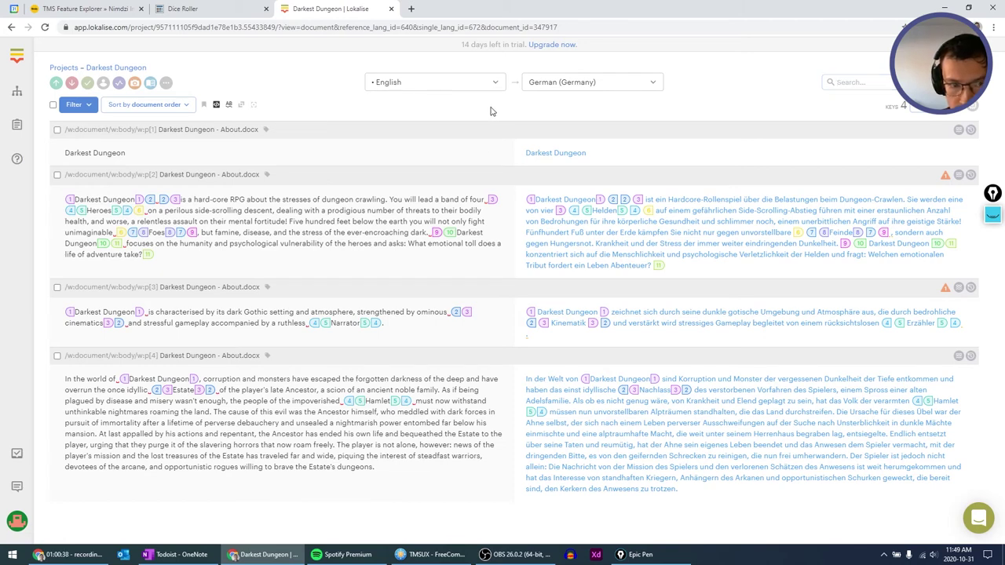
left_click(180, 110)
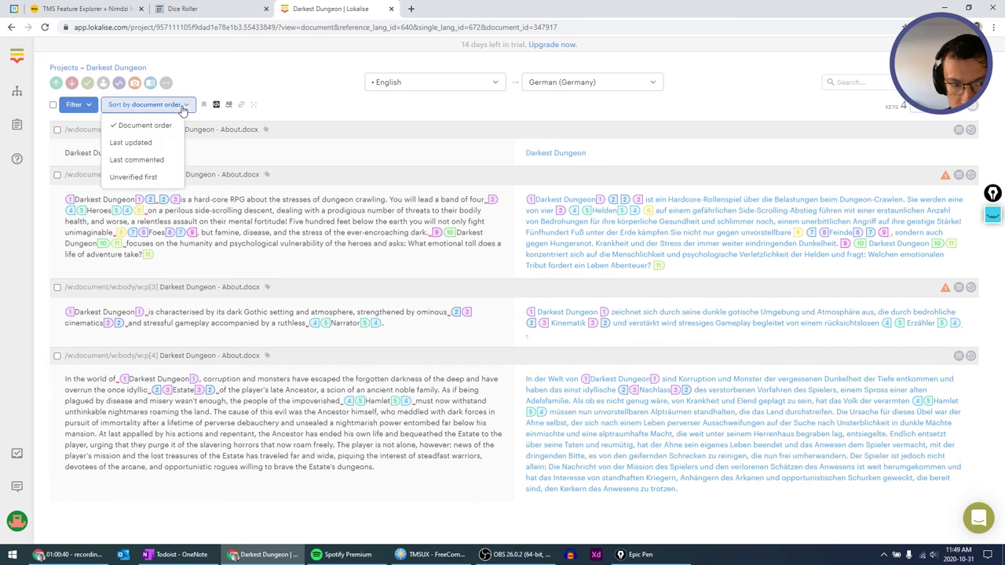
left_click(84, 110)
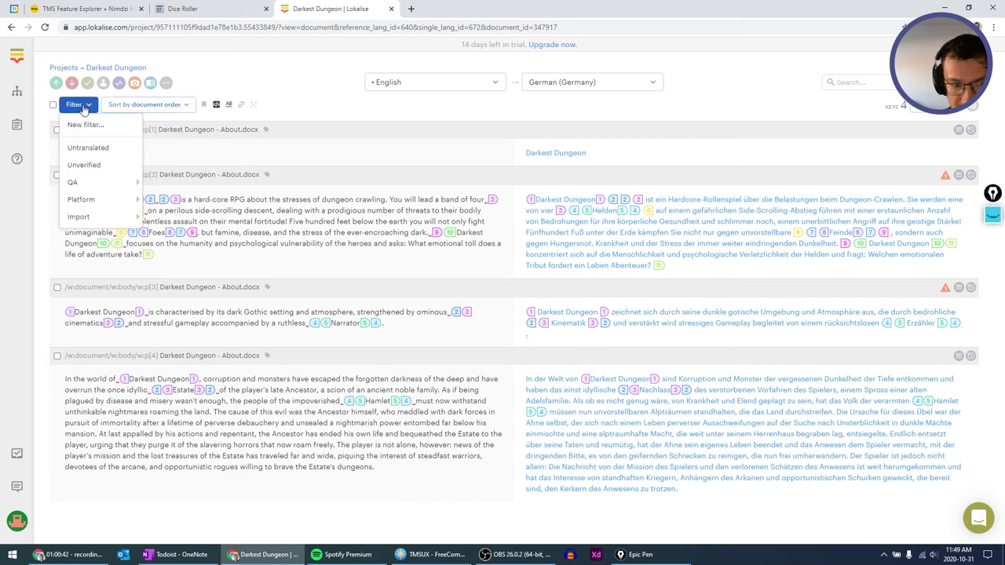
left_click(393, 106)
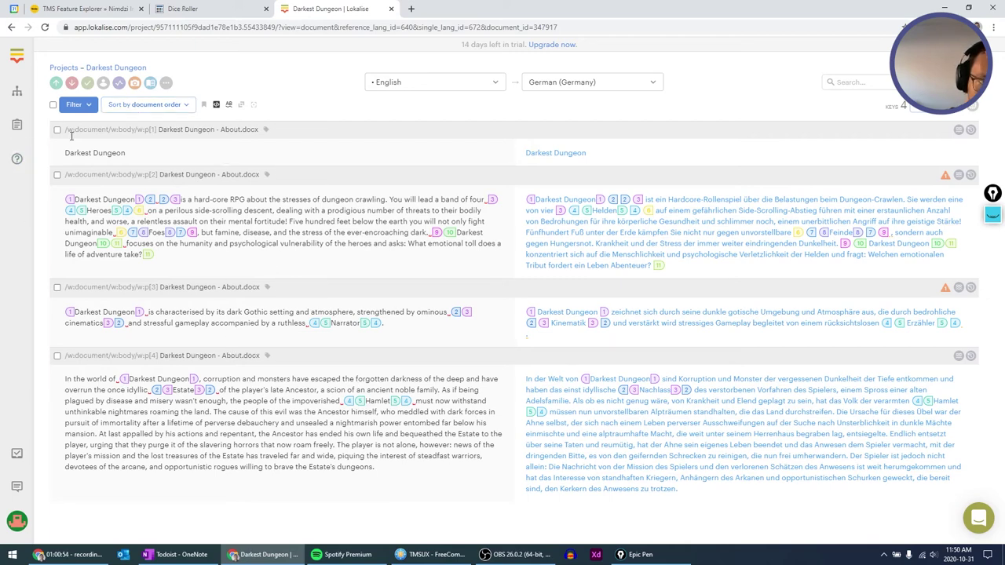
Go back through the projects overview and open the Darkest Dungeon - About.docx document.
left_click(63, 68)
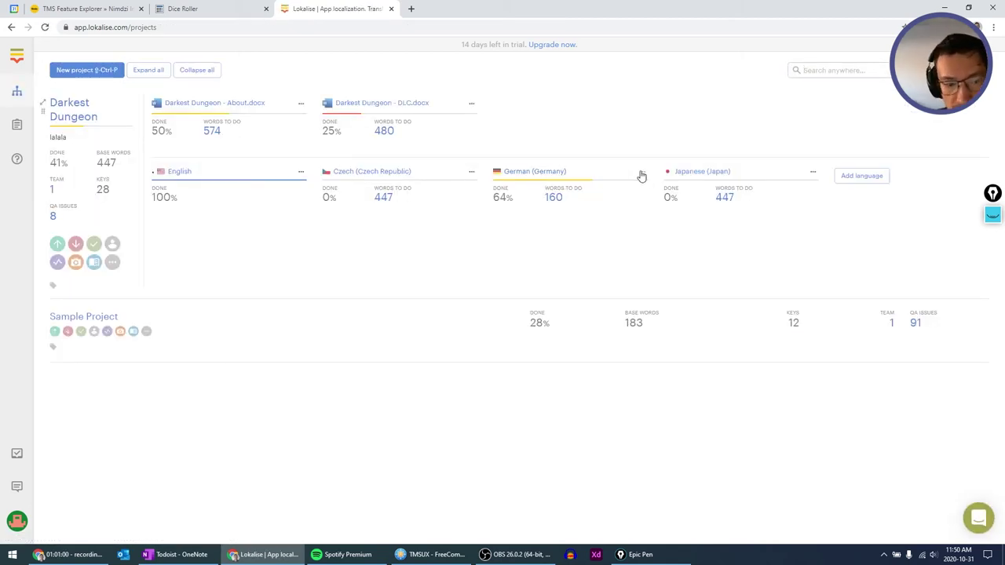
left_click(546, 173)
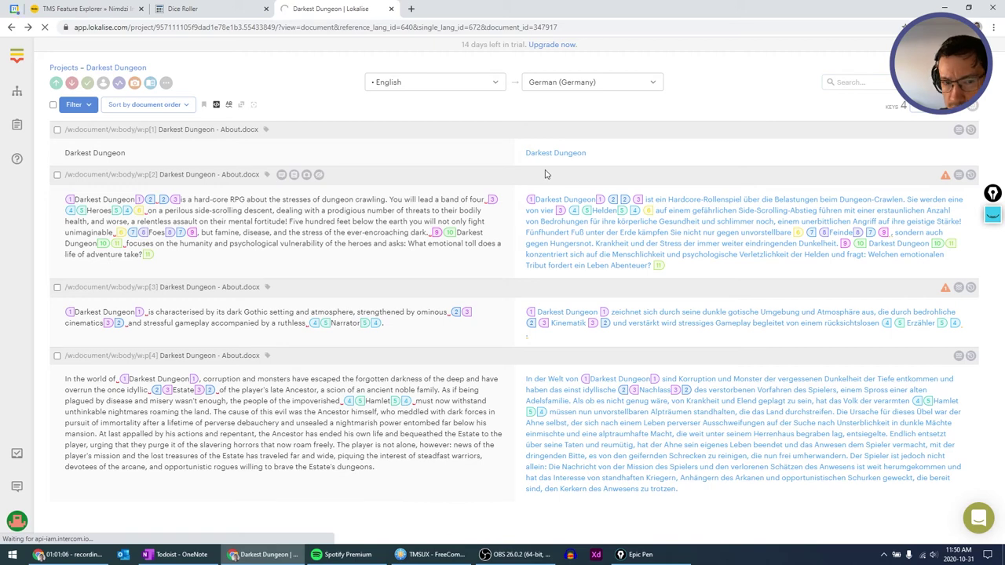
key("alt+Left")
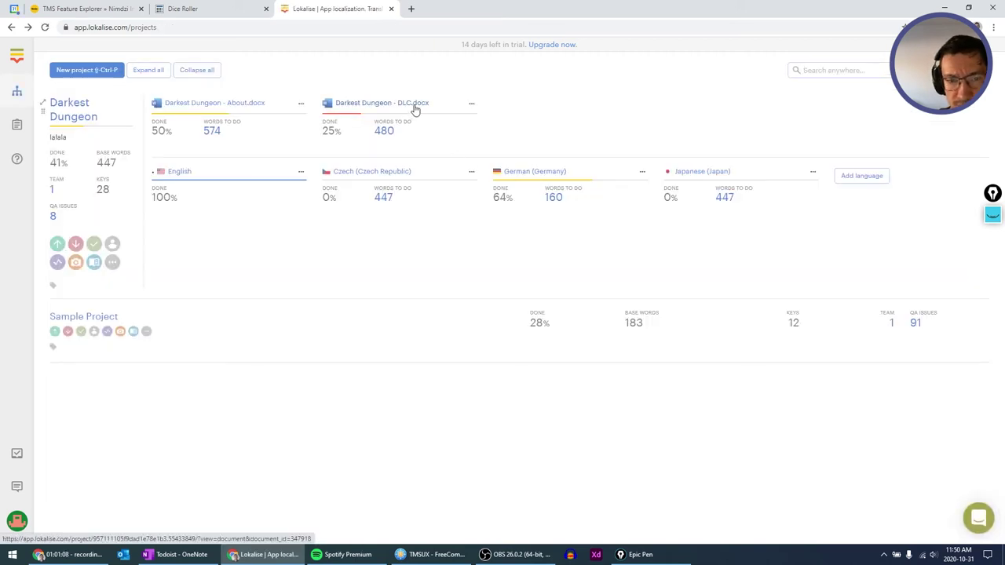
left_click(193, 108)
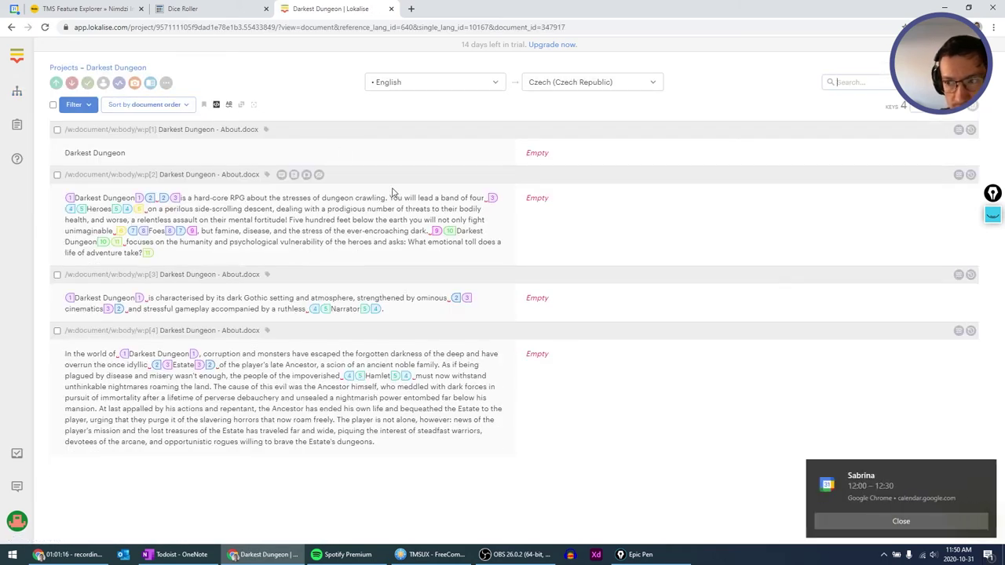
Open DLC.docx and switch its target language to German (Germany).
key("alt+Left")
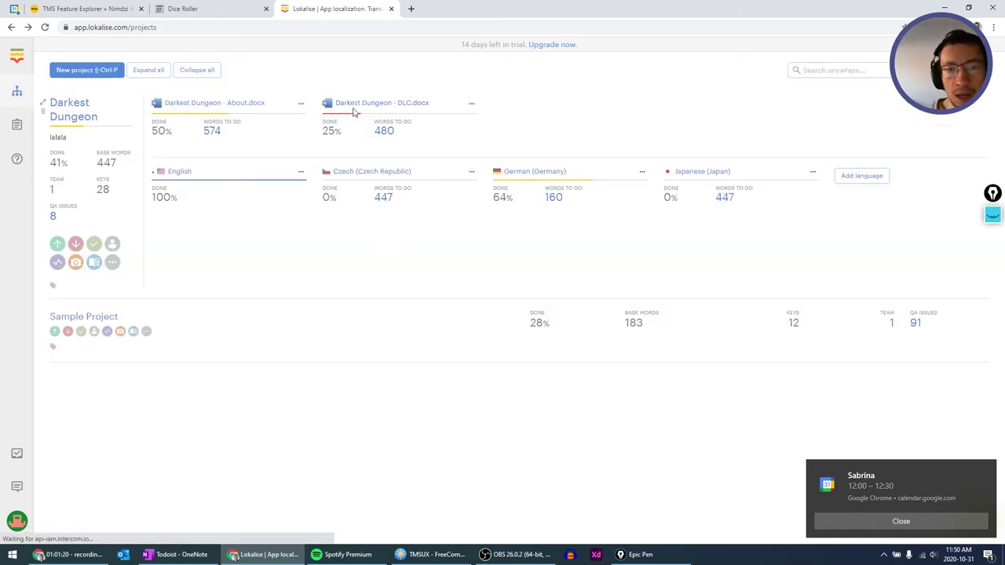
left_click(359, 103)
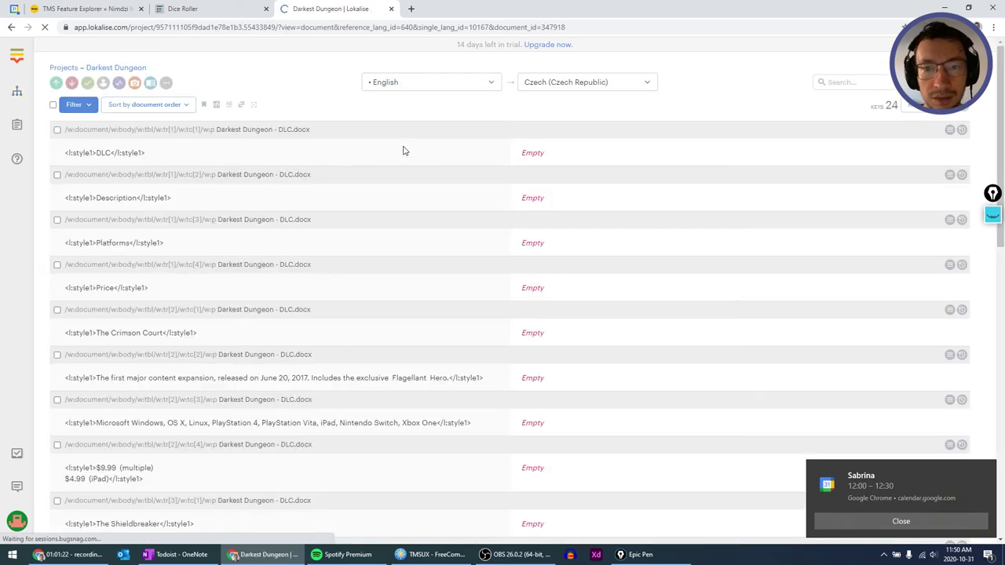
left_click(552, 84)
left_click(558, 115)
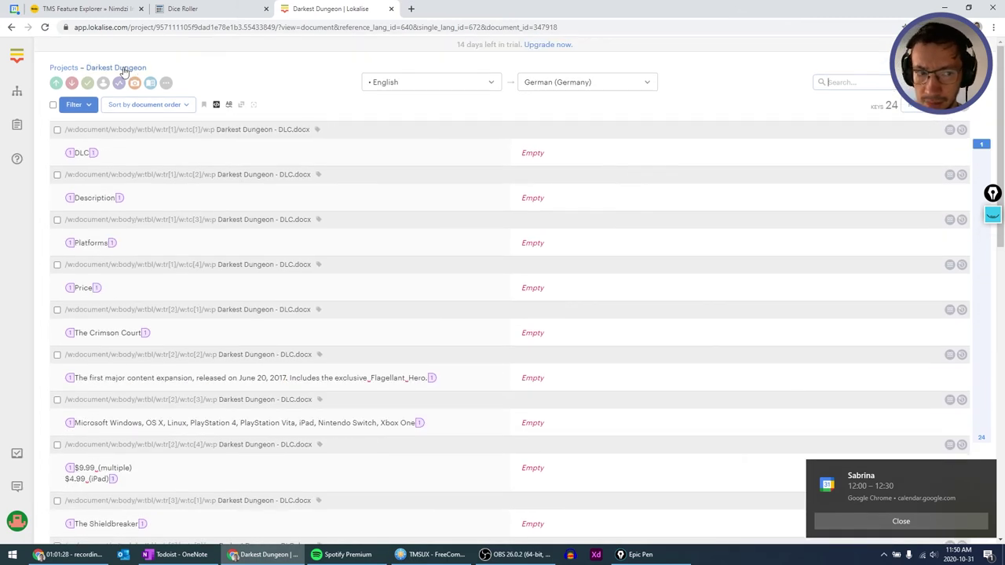
Reopen the German translation editor from Projects and check the Sort and Filter options.
left_click(76, 69)
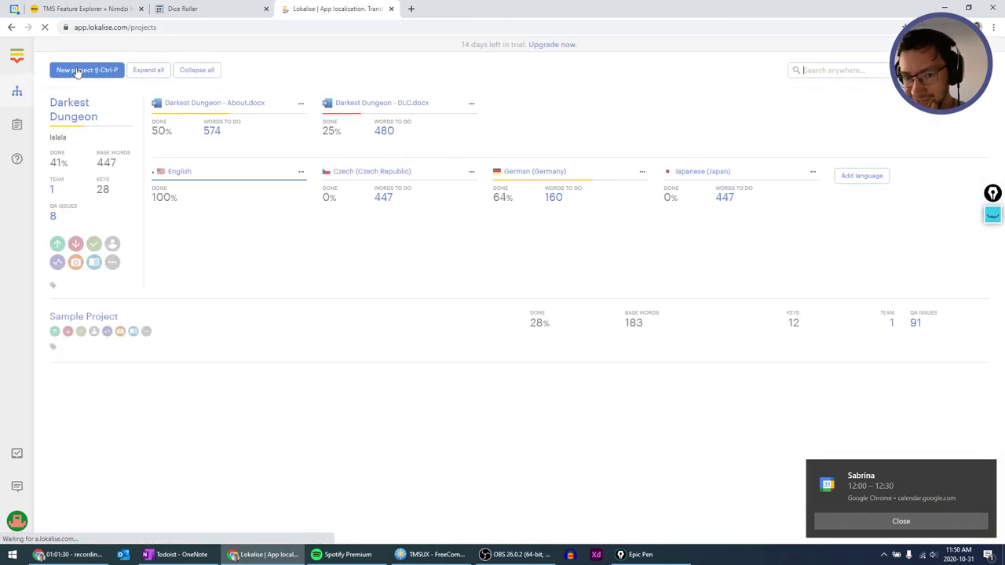
left_click(511, 175)
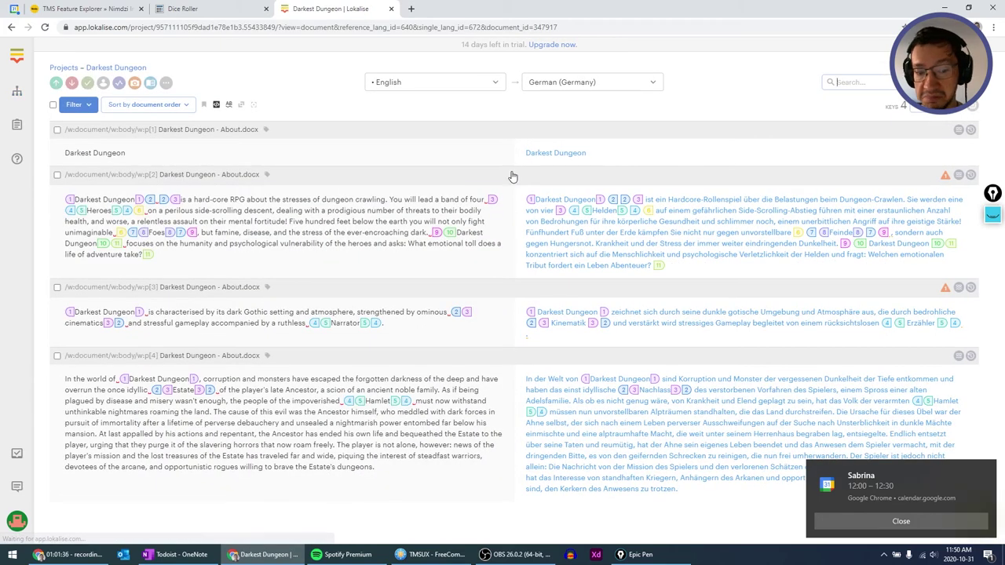
key("alt+Left")
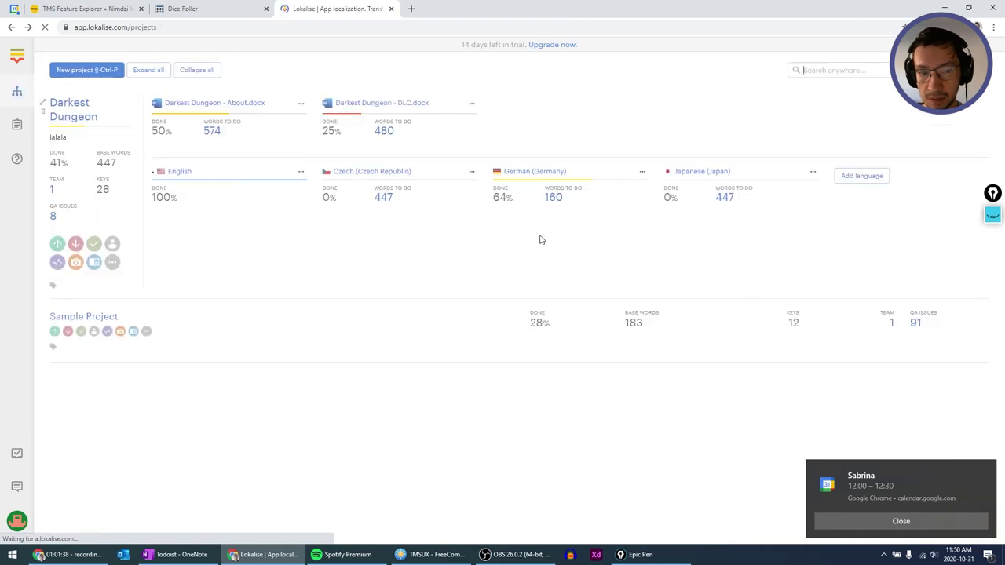
key("alt+Right")
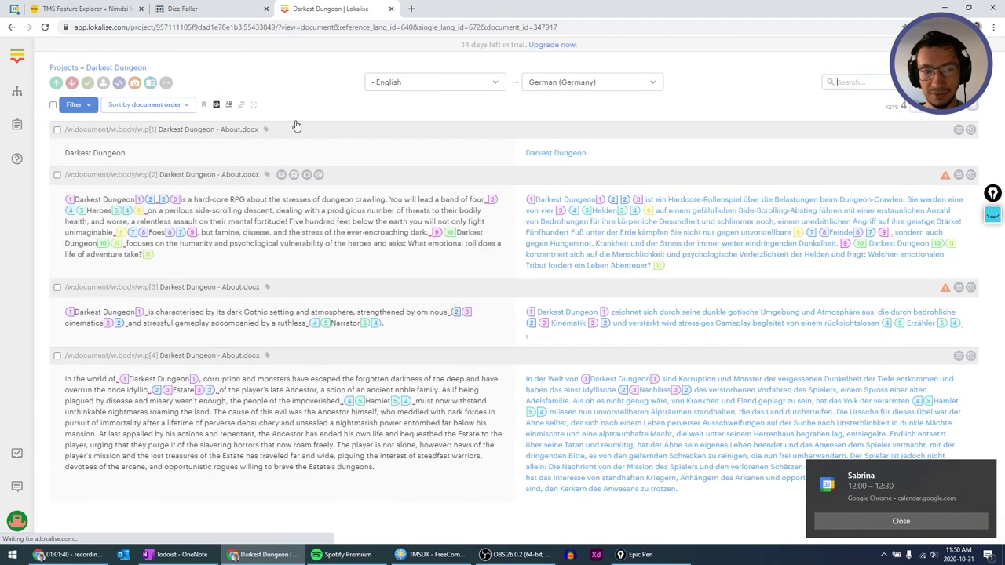
left_click(183, 105)
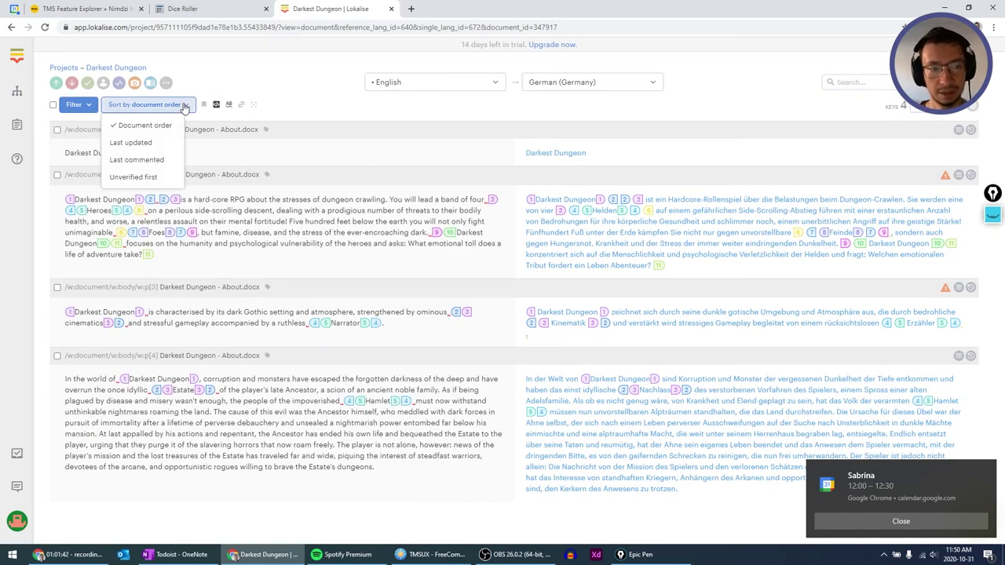
left_click(351, 106)
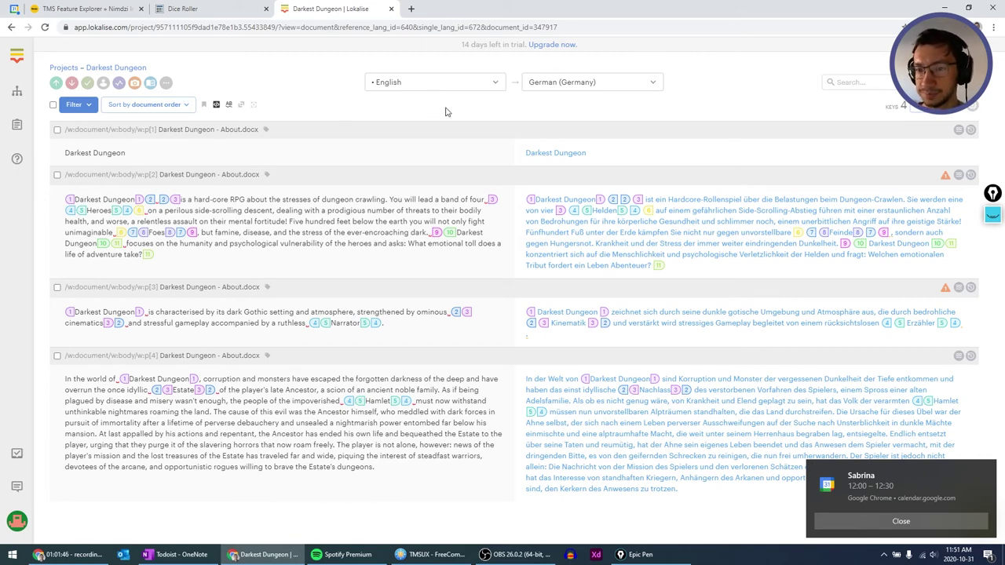
left_click(87, 109)
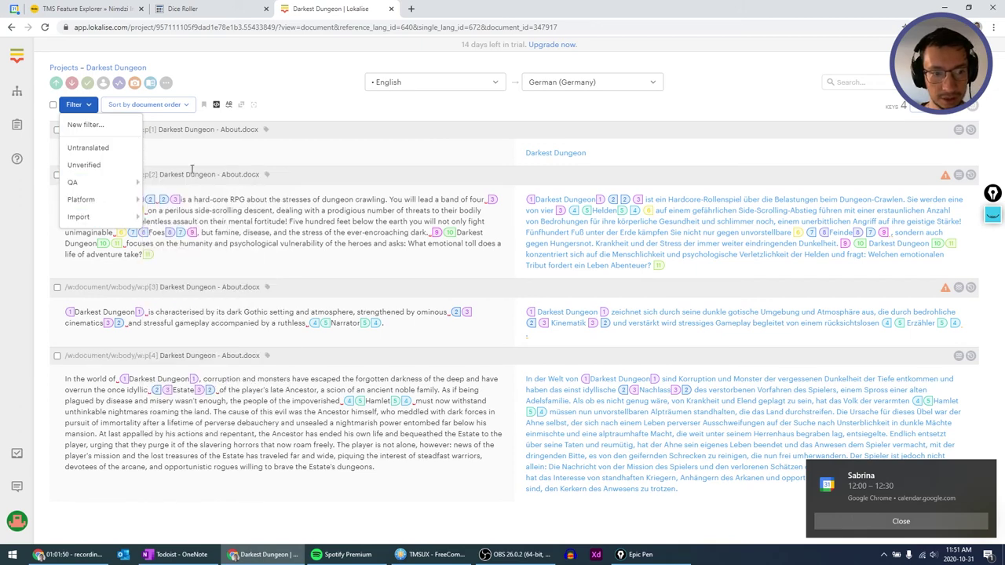
left_click(313, 88)
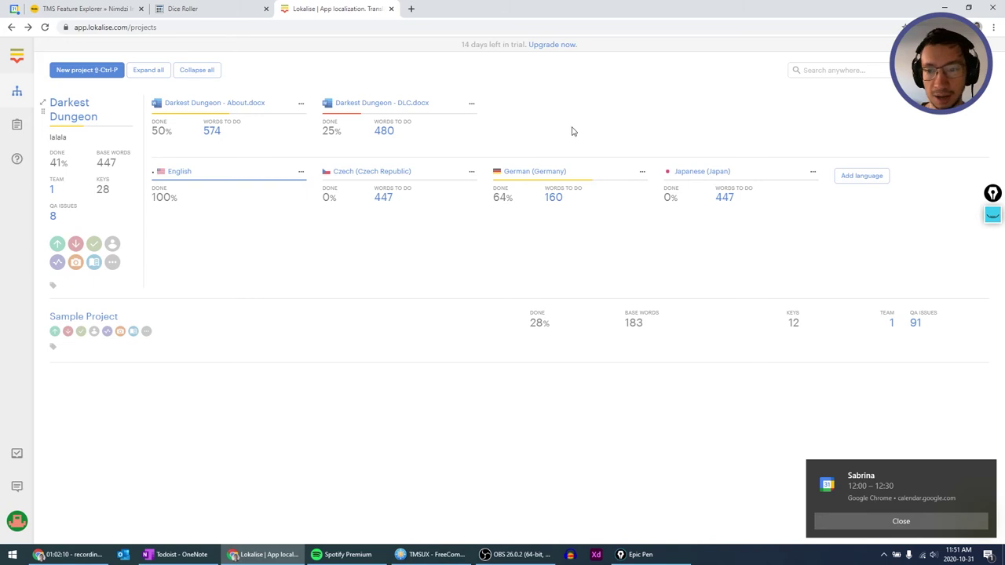
Open the German translation, toggle placeholders between raw tags and numbered blocks, keeping German (Germany).
left_click(534, 174)
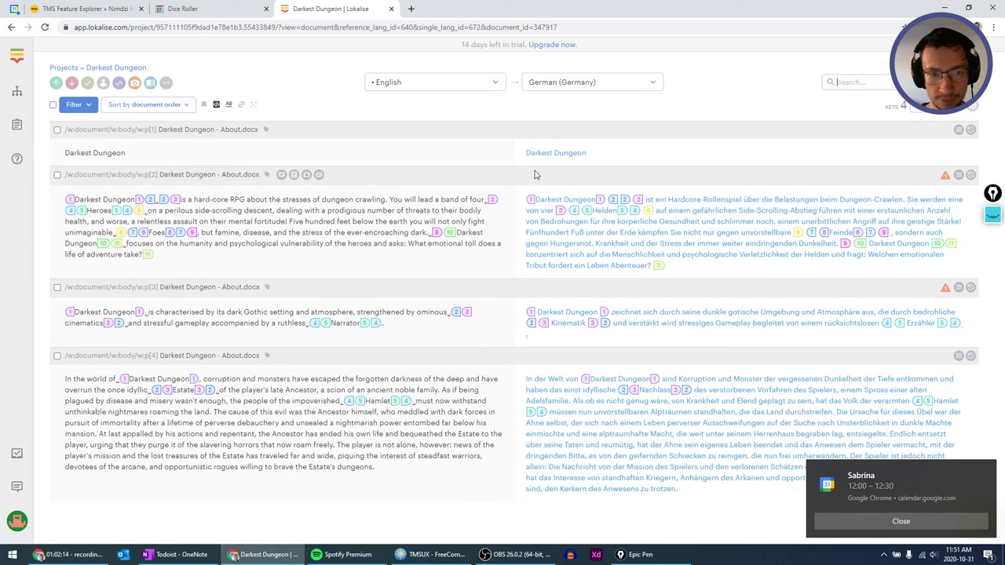
left_click(217, 105)
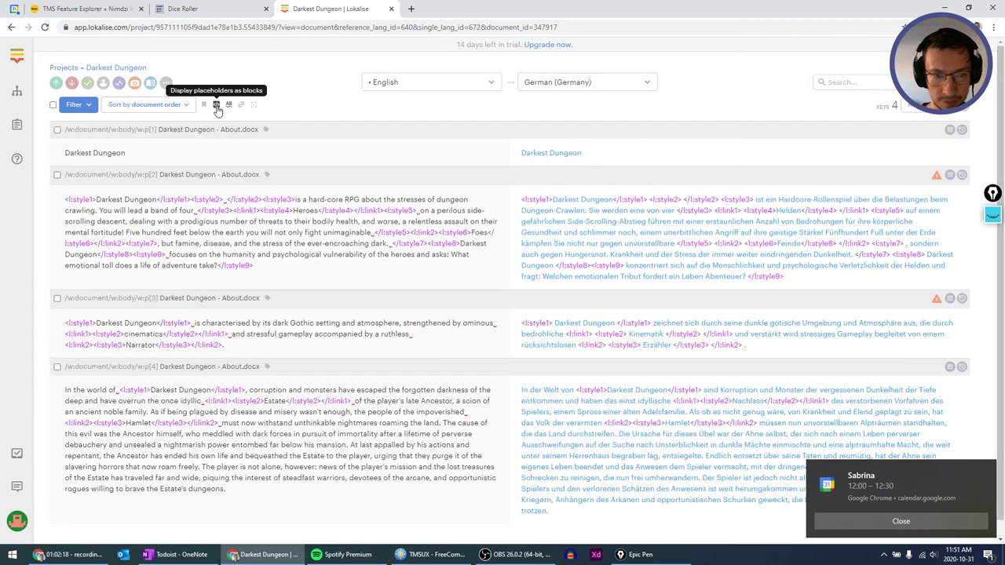
left_click(217, 107)
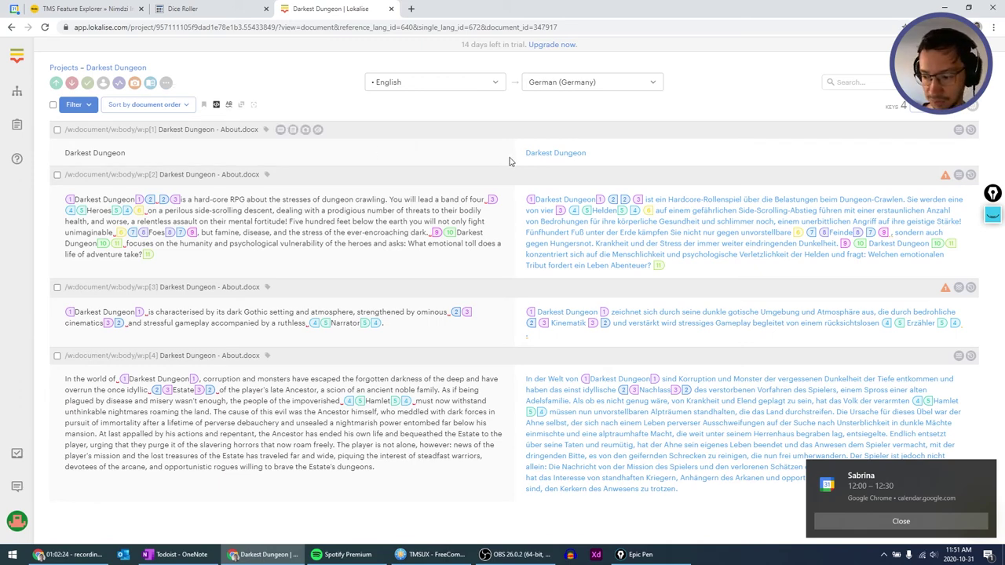
left_click(650, 87)
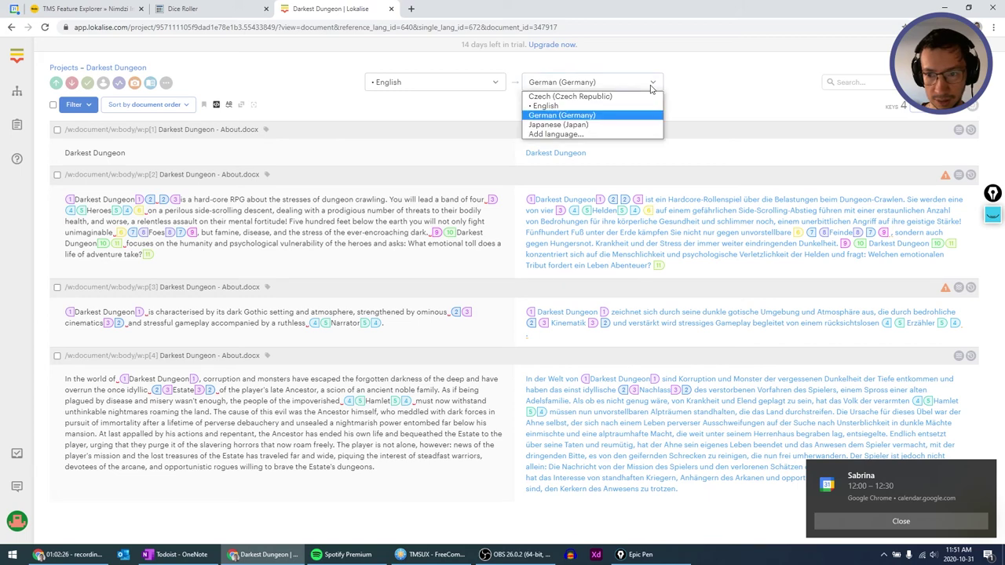
left_click(650, 87)
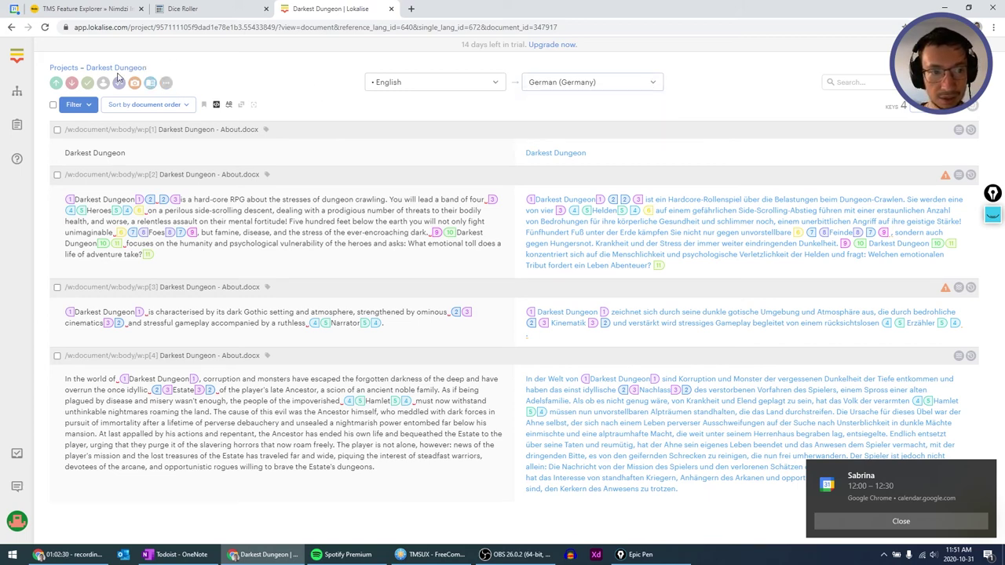
Reopen the German translation from Projects with German (Germany) as the target language.
left_click(72, 68)
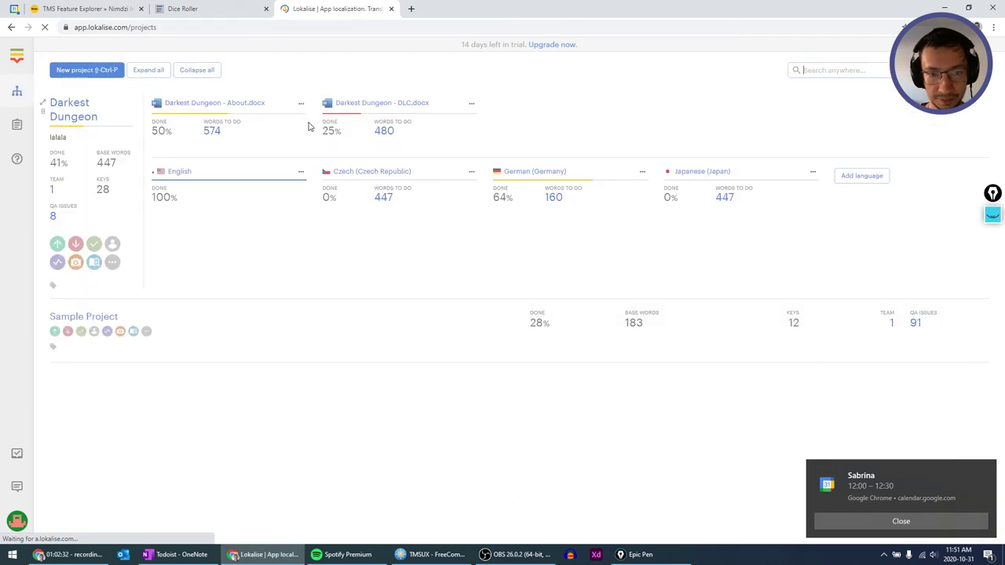
left_click(562, 174)
left_click(584, 82)
left_click(581, 116)
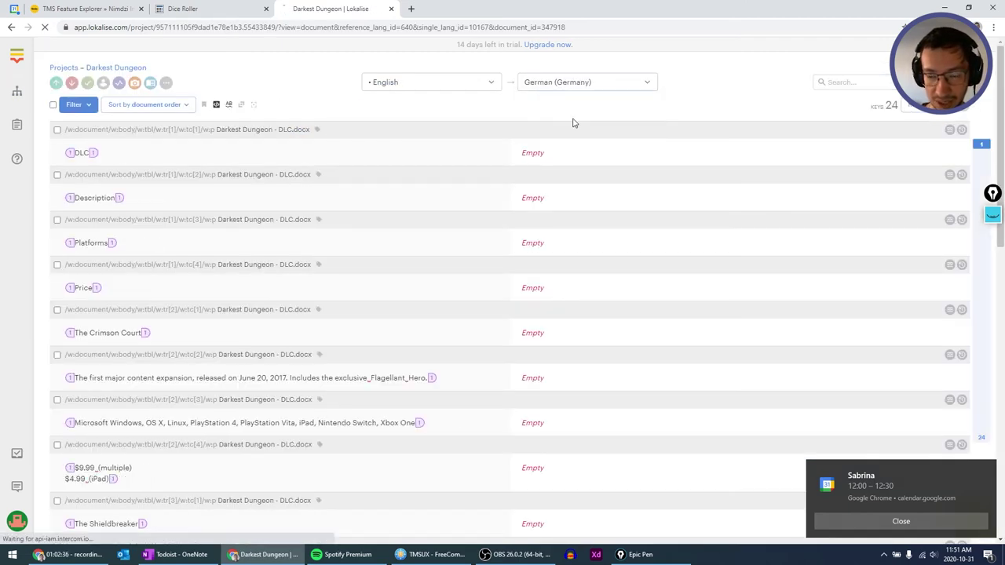
Translate the DLC and Description rows as DLC and Beschreibung using machine suggestions.
left_click(549, 152)
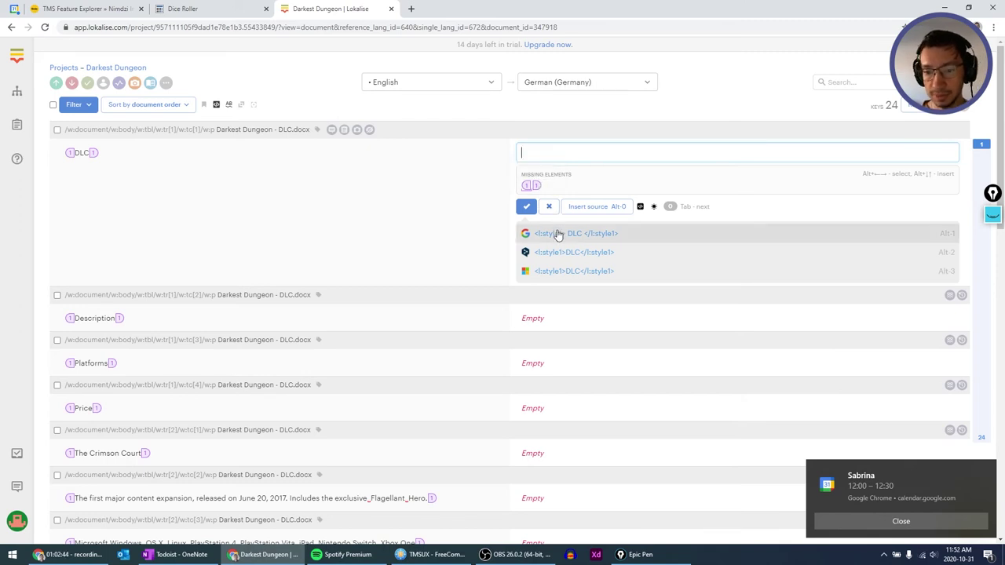
left_click(550, 230)
left_click(526, 173)
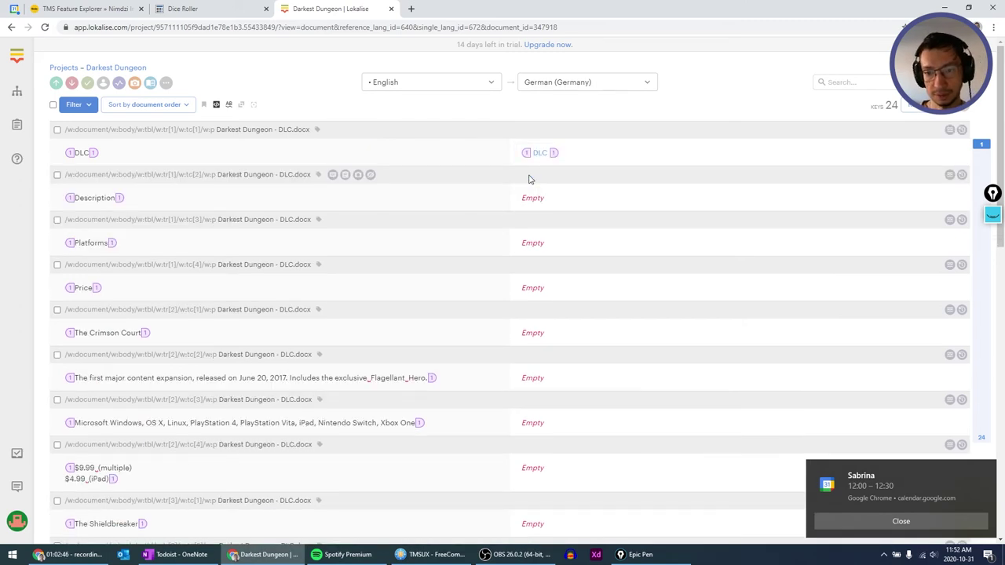
left_click(541, 198)
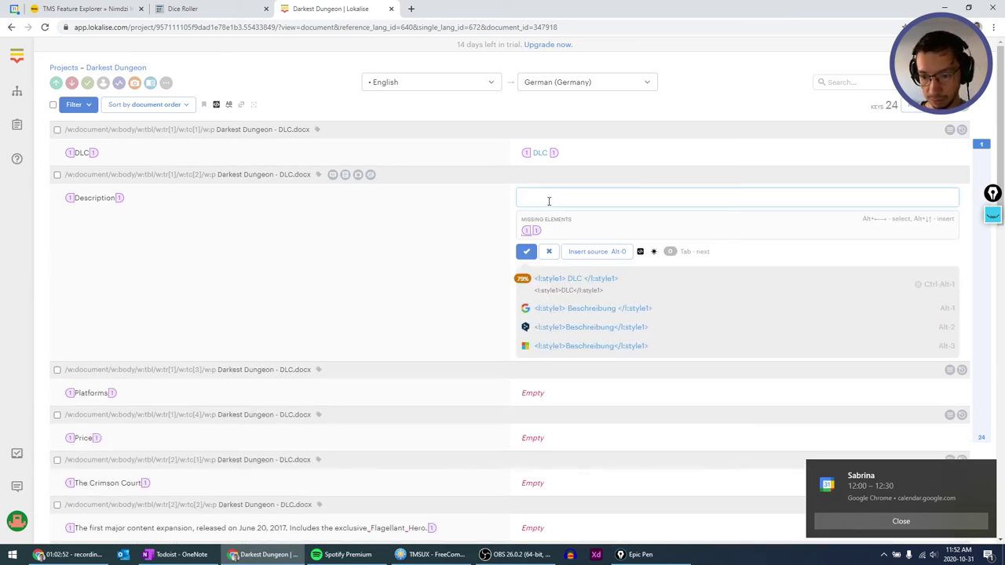
key("alt+1")
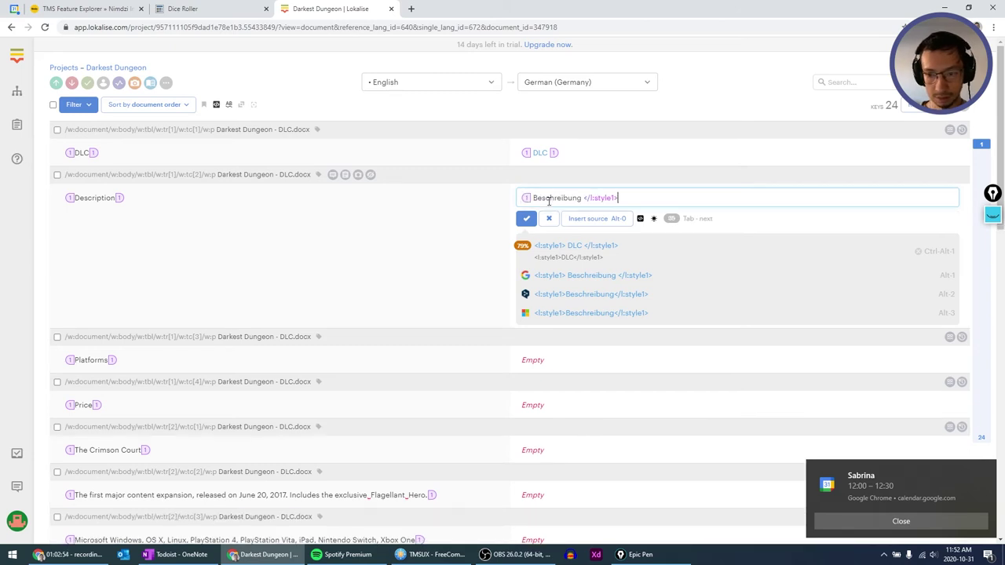
type("c")
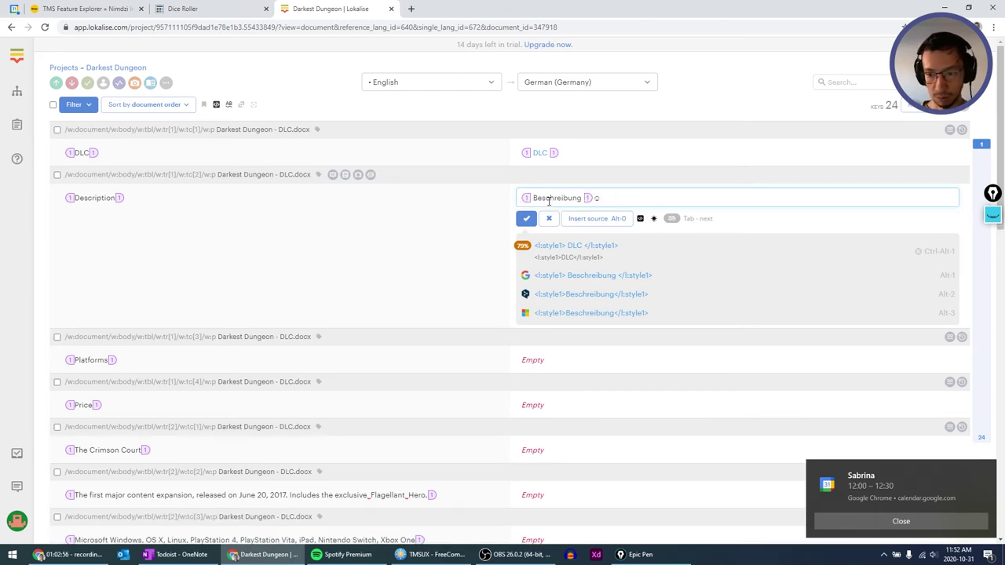
key("Tab")
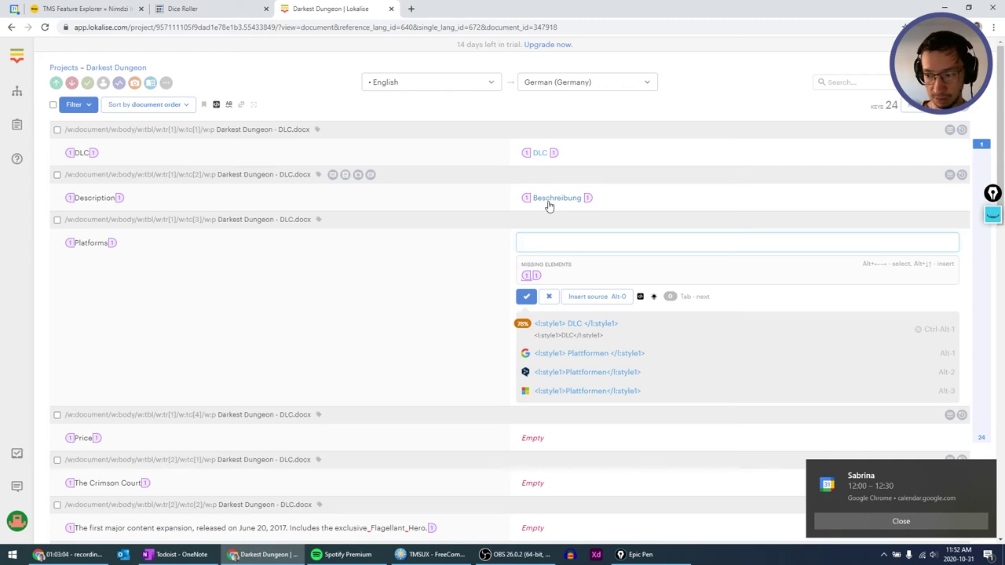
Translate the Platforms and Price rows as Plattformen and Preis.
key("alt+1")
key("Tab")
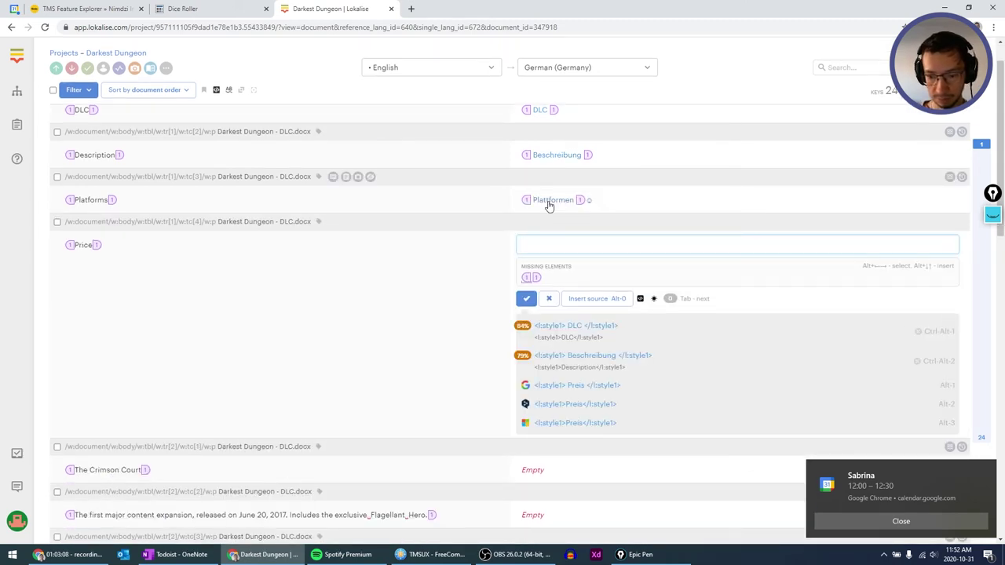
key("alt+1")
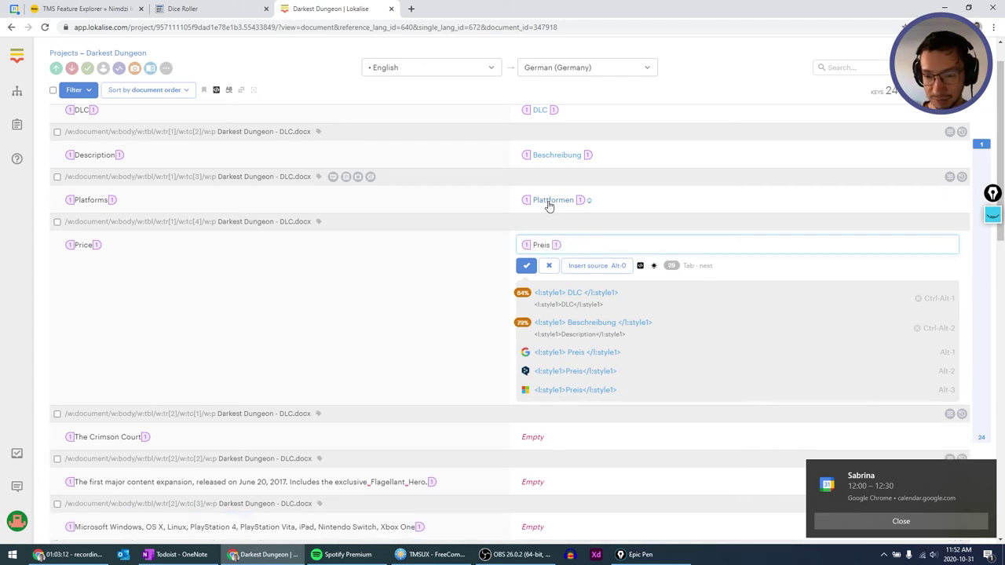
left_click(593, 200)
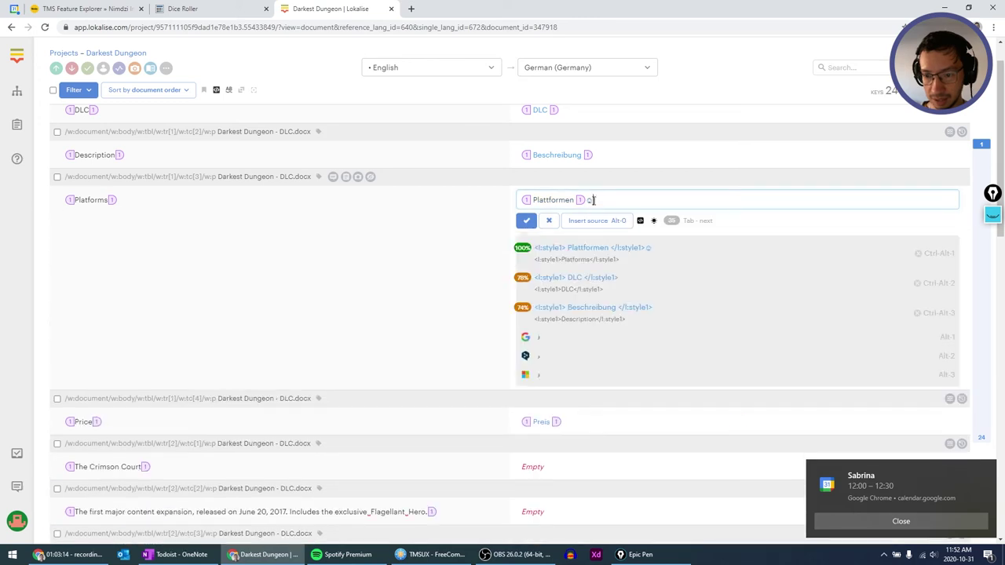
key("Tab")
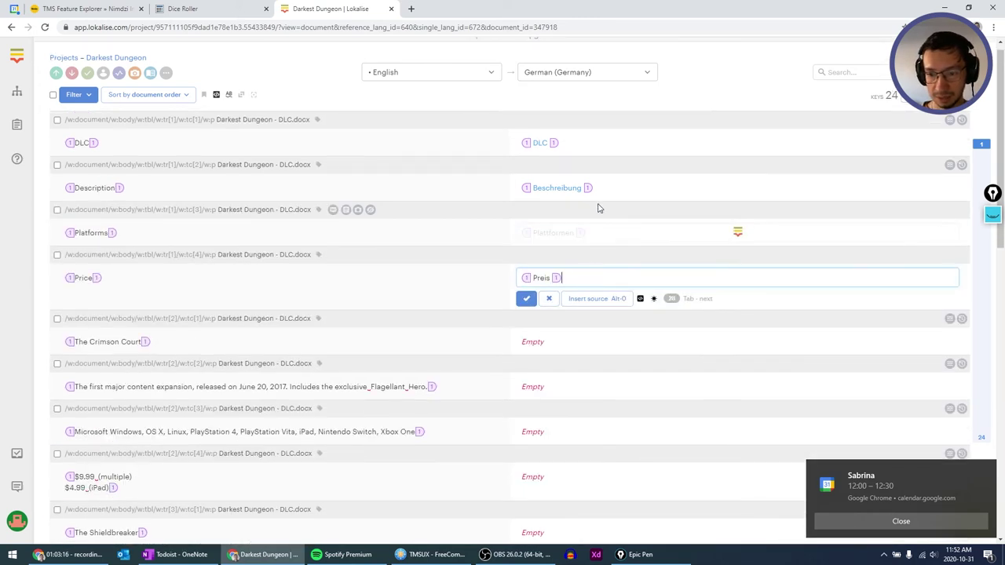
key("Tab")
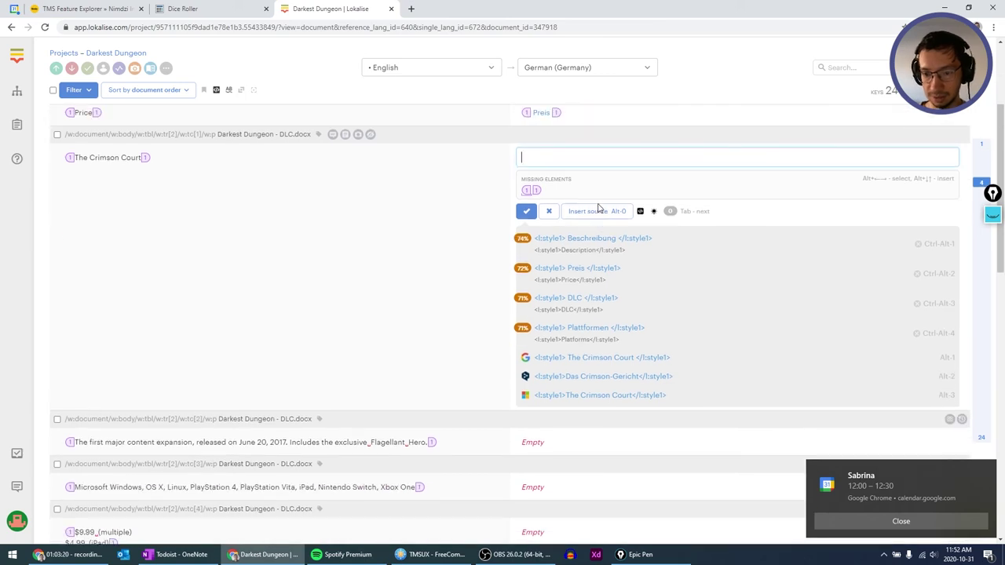
Dismiss the calendar reminder and translate The Crimson Court, its expansion sentence, and platform list.
scroll(599, 209, "down", 1)
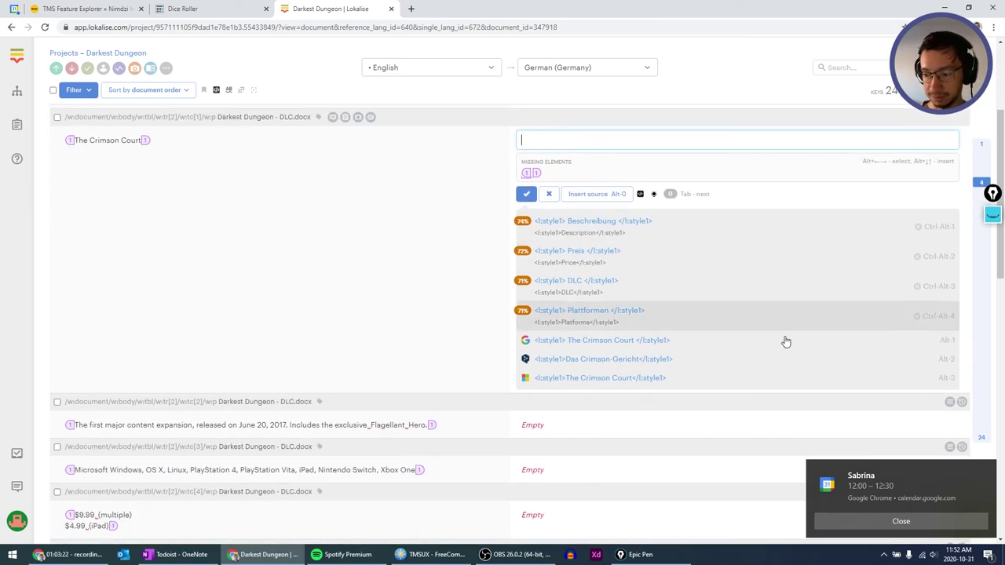
left_click(869, 515)
scroll(463, 339, "up", 1)
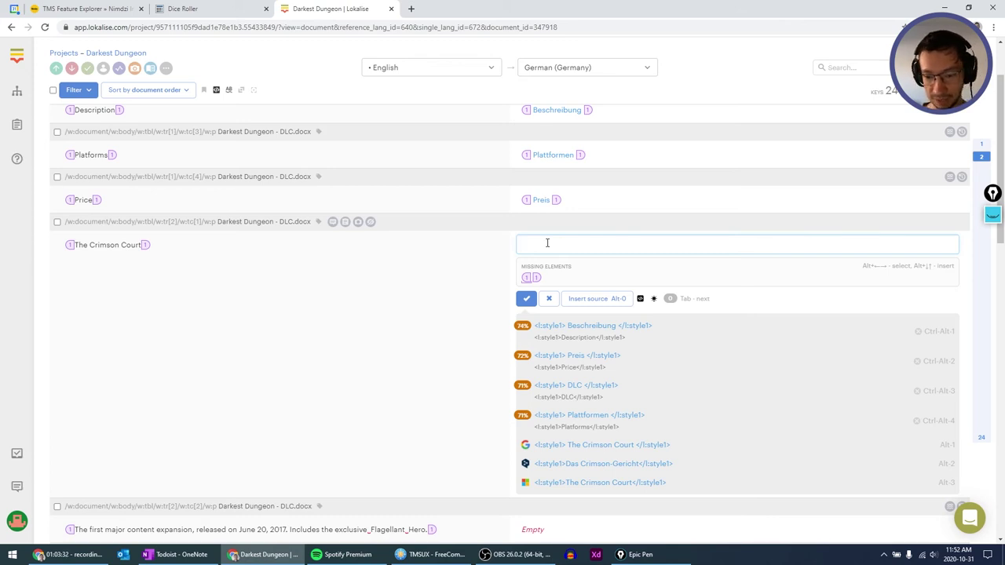
key("alt+1")
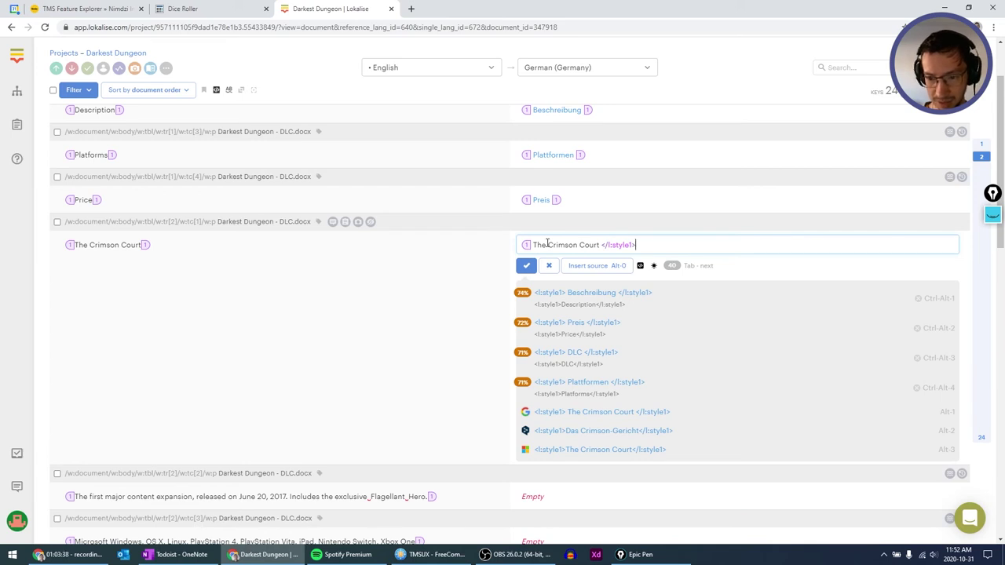
key("Tab")
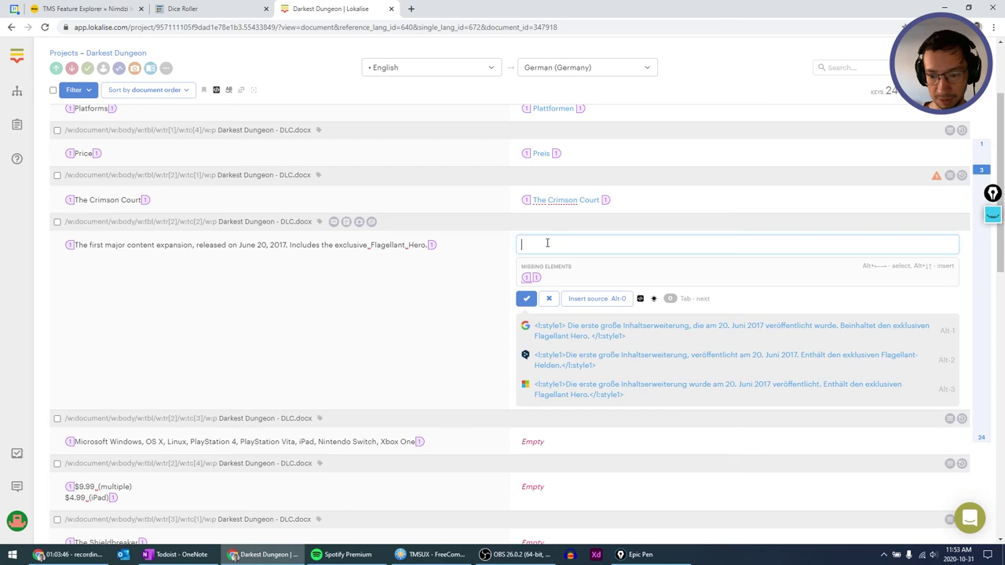
key("alt+1")
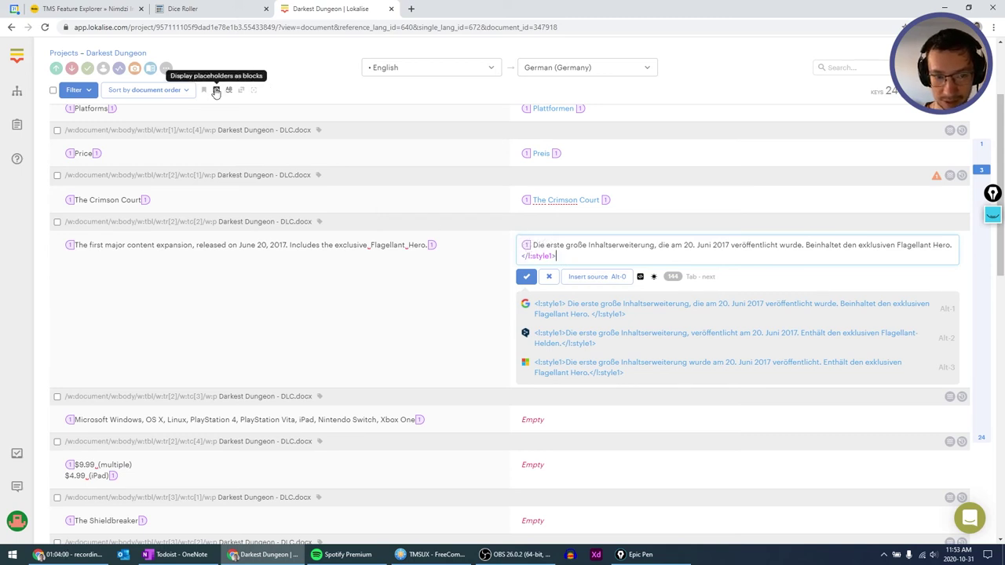
key("Tab")
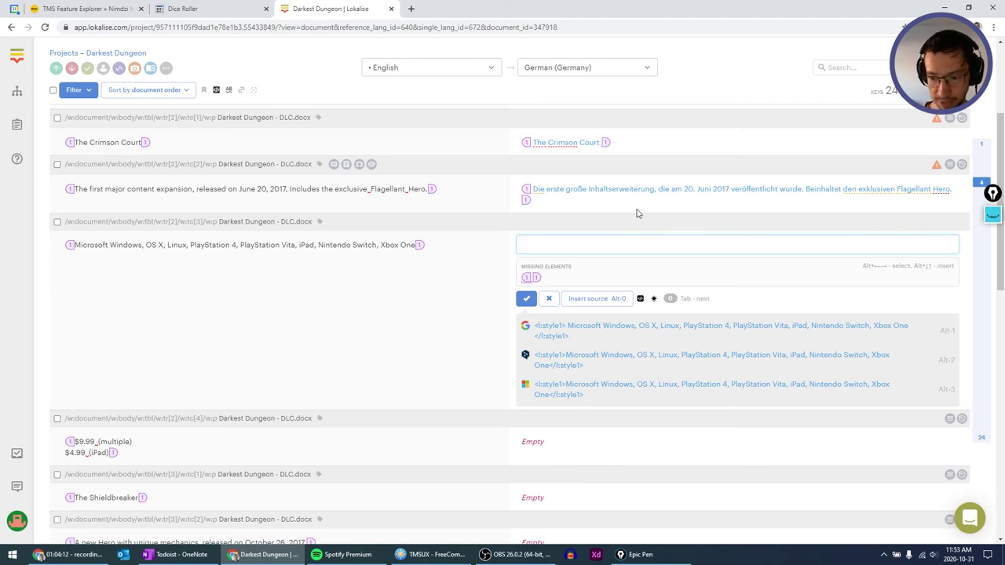
key("alt+0")
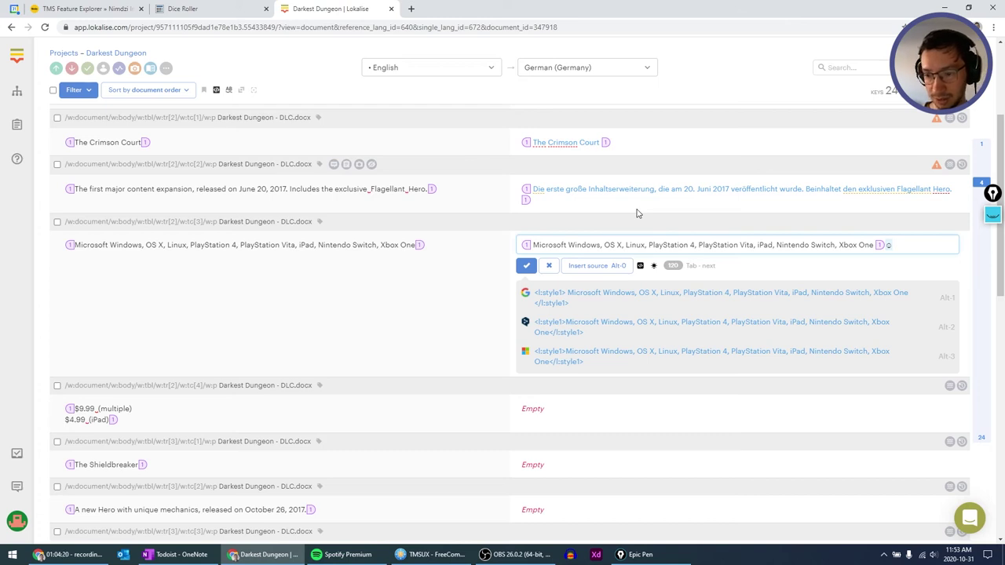
key("Tab")
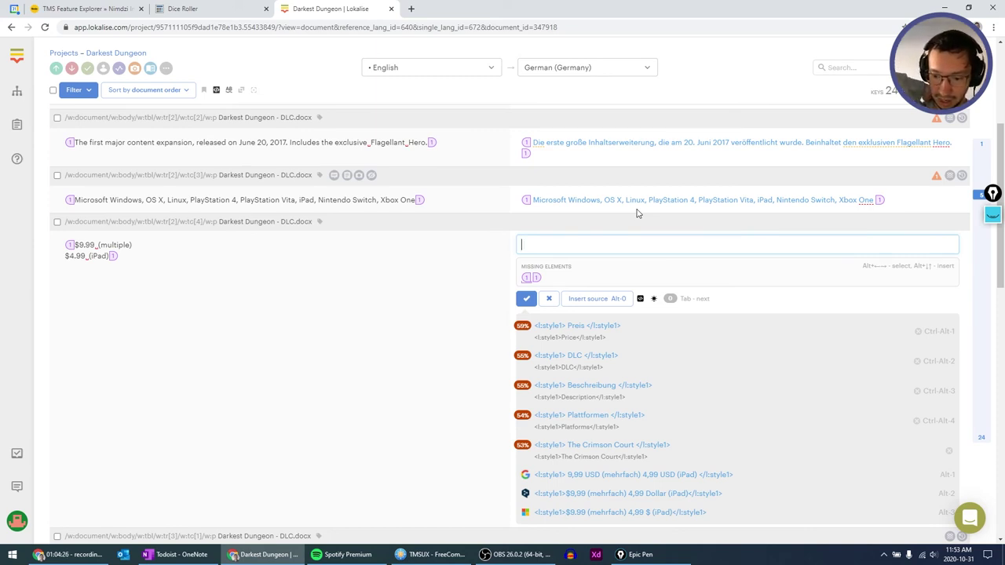
Translate the $9.99 prices, Der Schildbrecher, its Hero sentence, platforms, and the $3.99 prices.
key("alt+1")
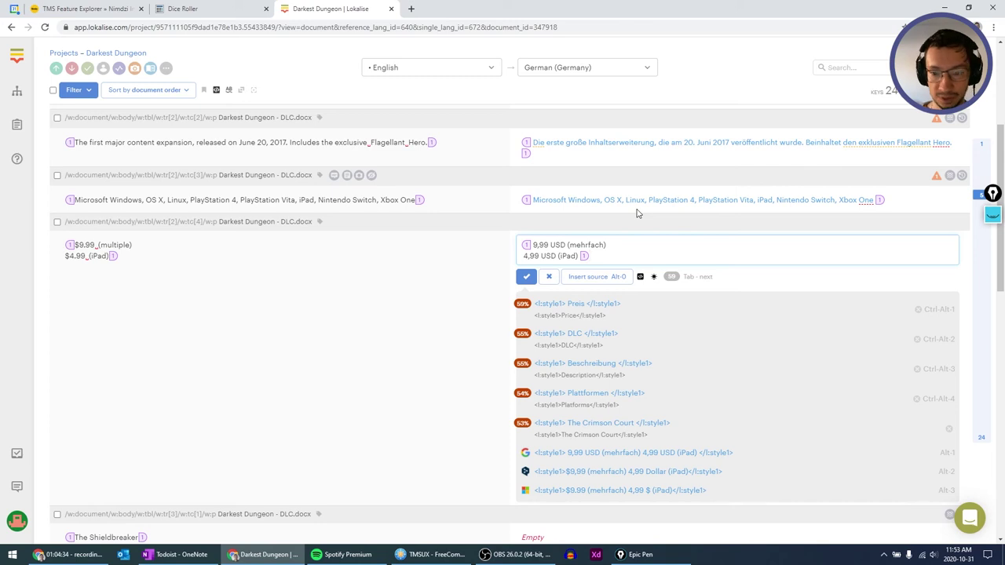
key("Tab")
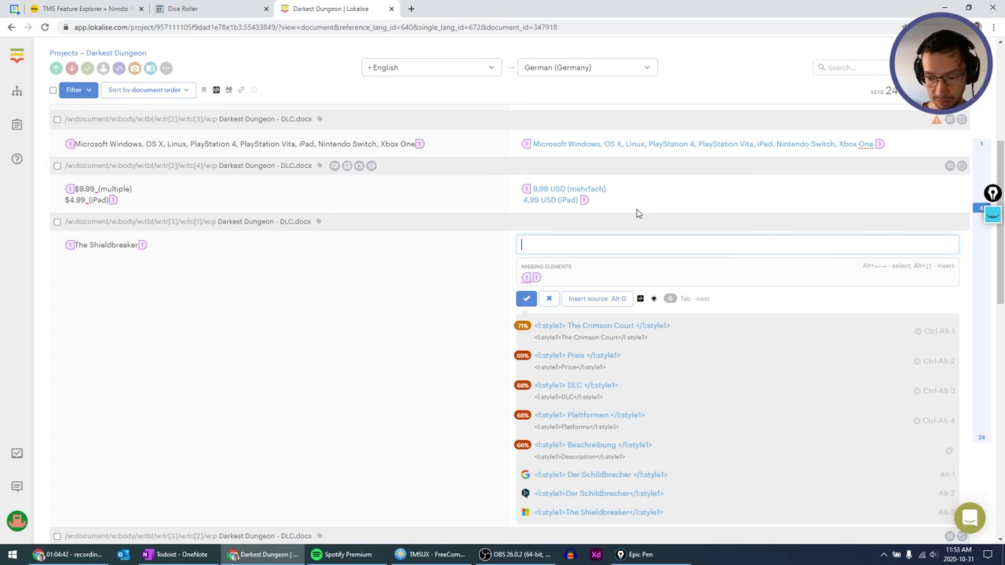
key("alt+1")
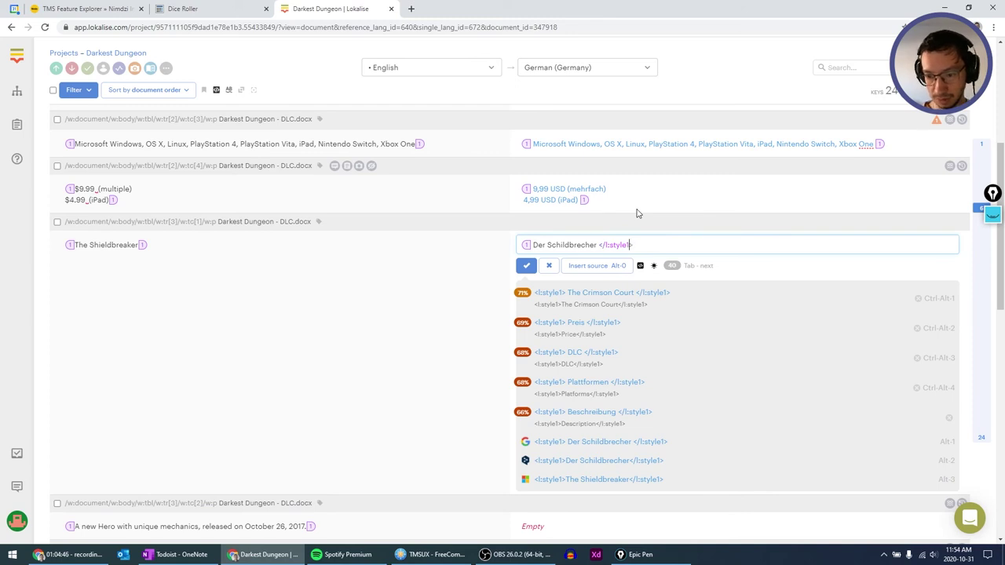
key("Tab")
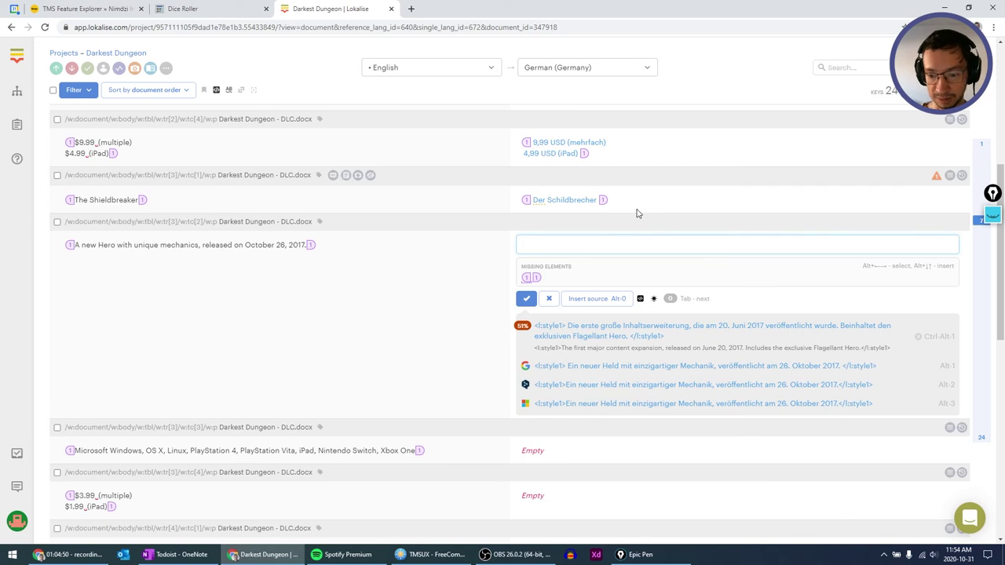
key("alt+1")
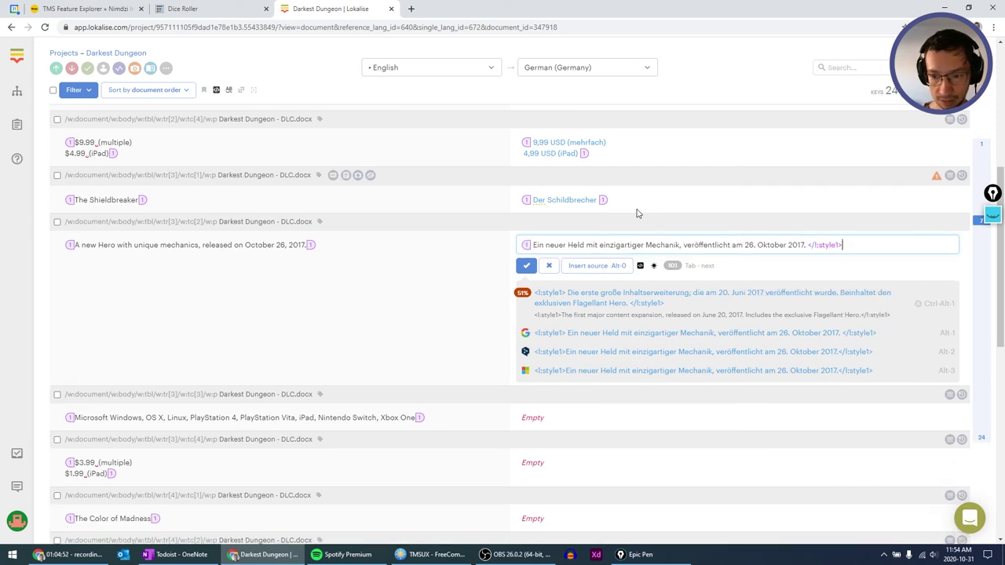
key("Tab")
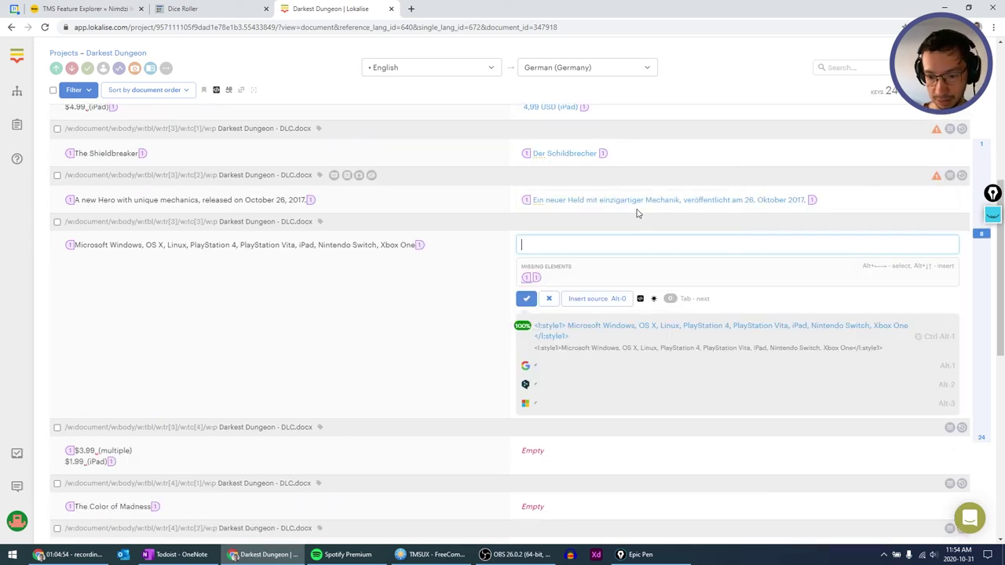
key("alt+1")
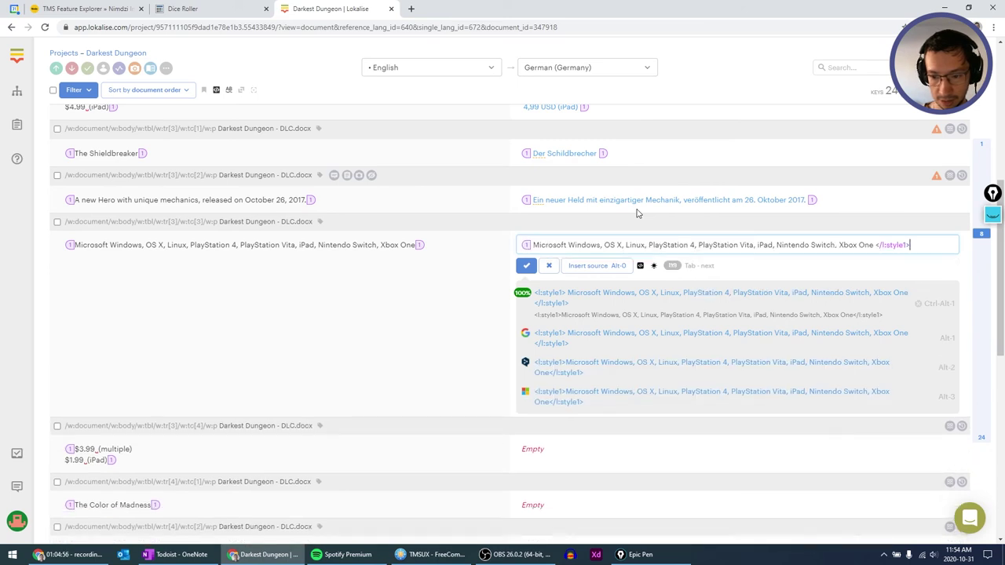
key("Tab")
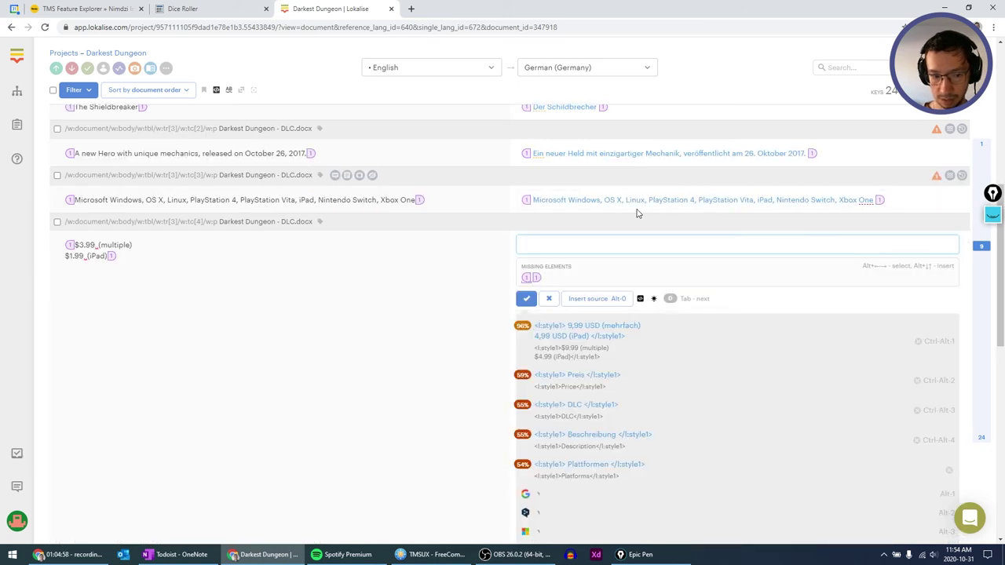
key("alt+1")
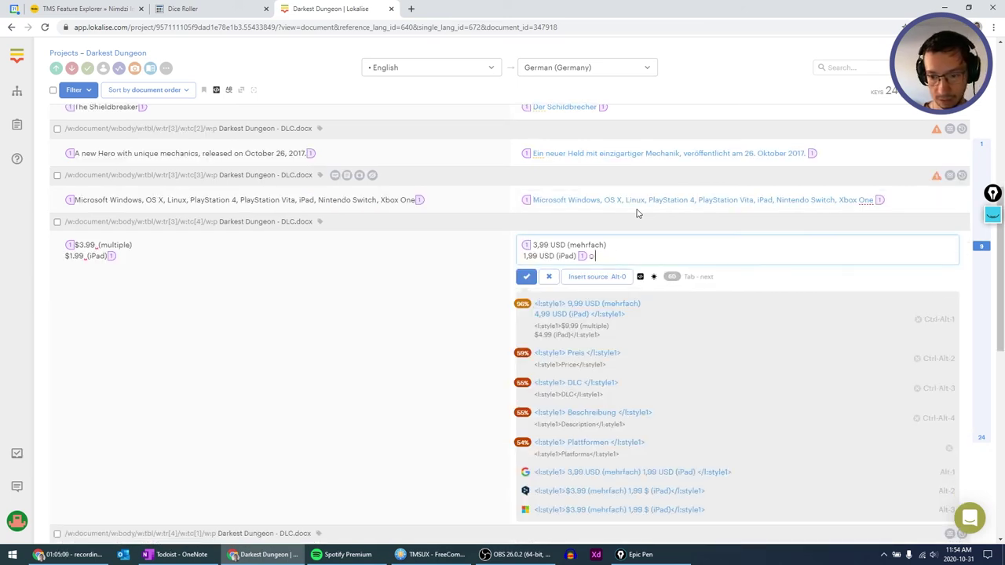
key("Tab")
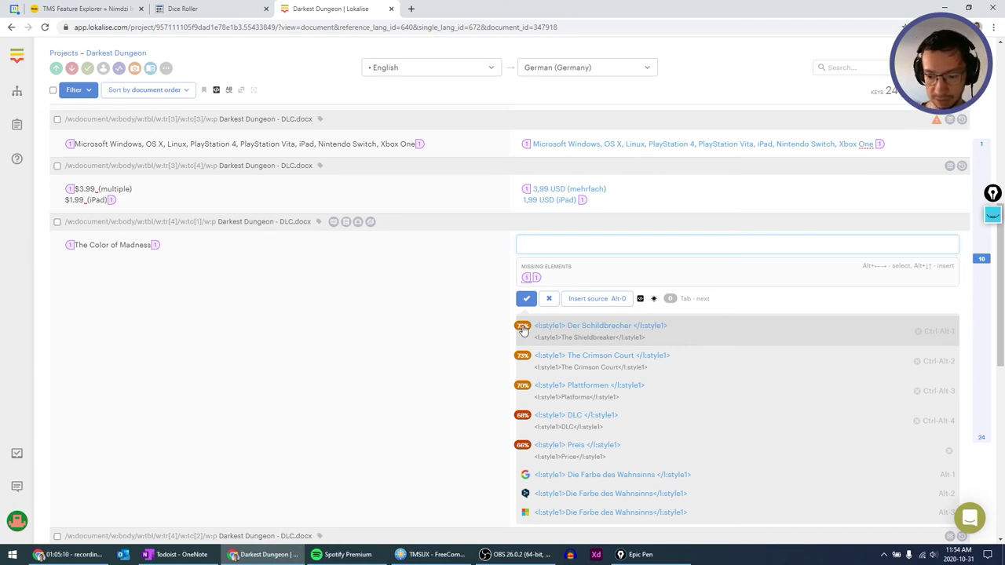
Save Google suggestions for the second expansion rows, including Die Farbe des Wahnsinns and 4,99 USD.
key("alt+1")
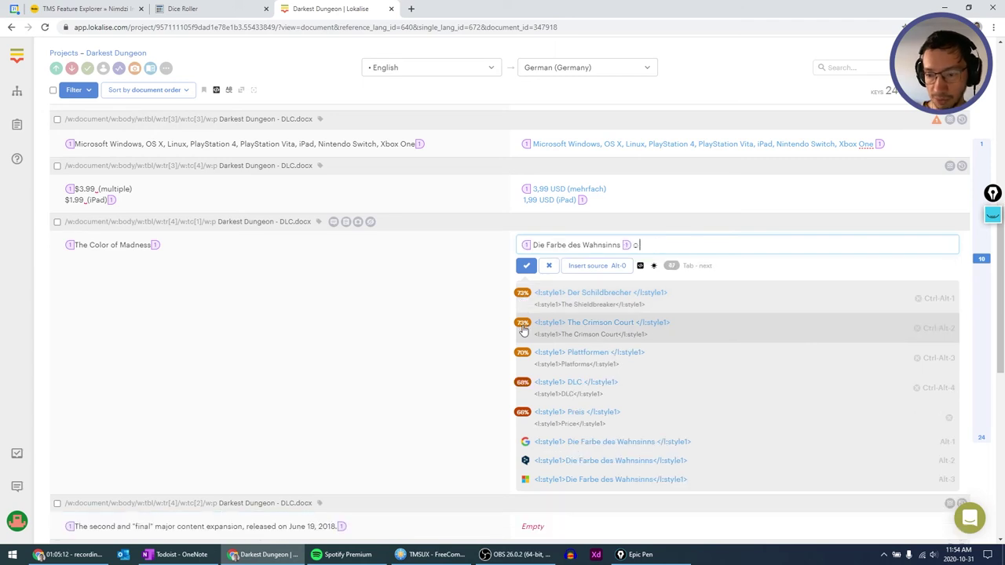
key("Tab")
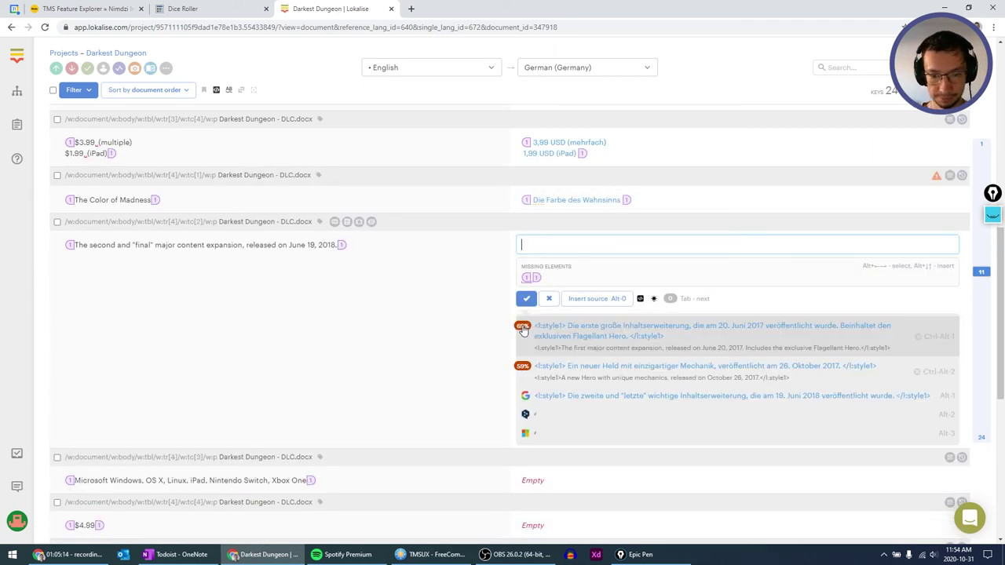
key("alt+1")
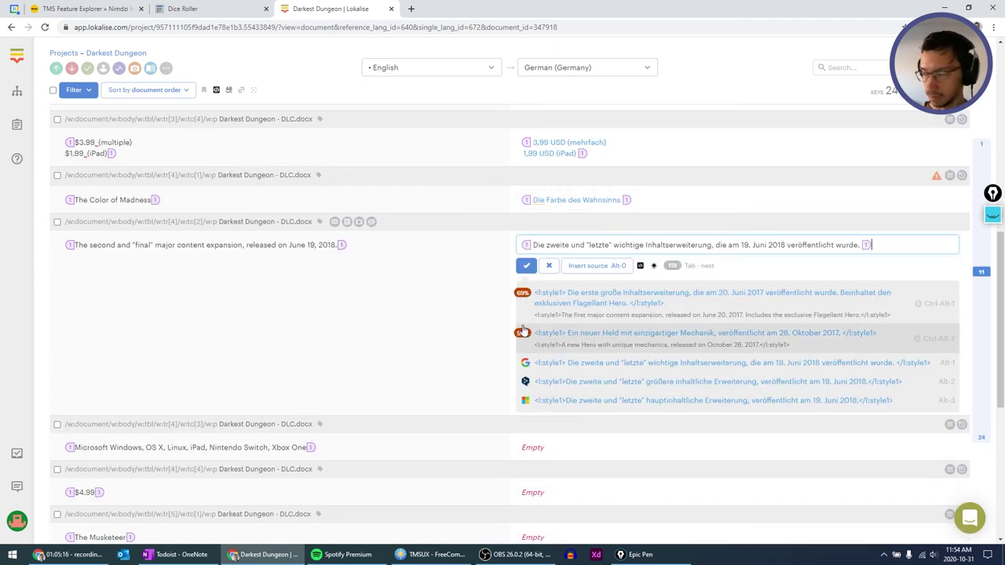
key("Tab")
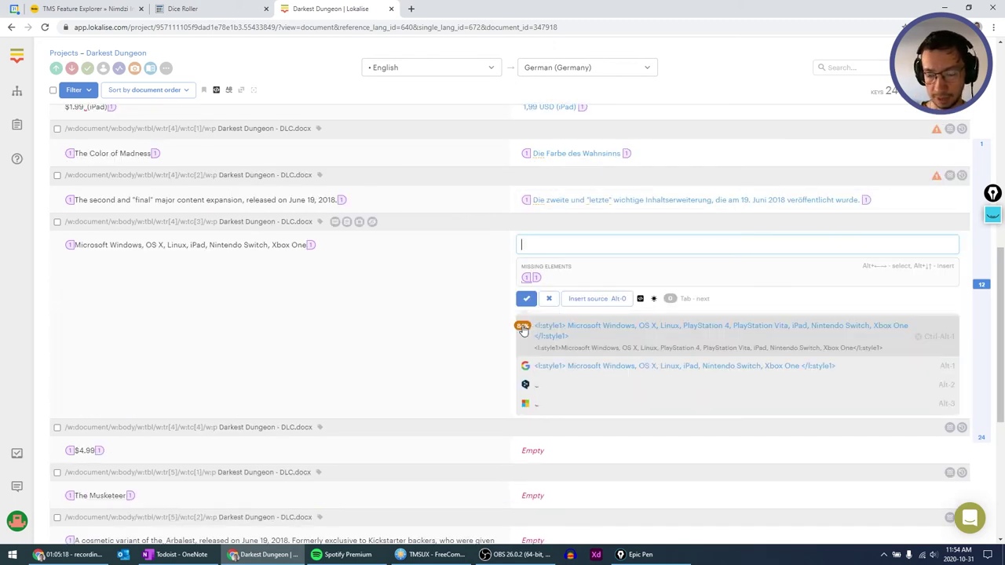
key("alt+1")
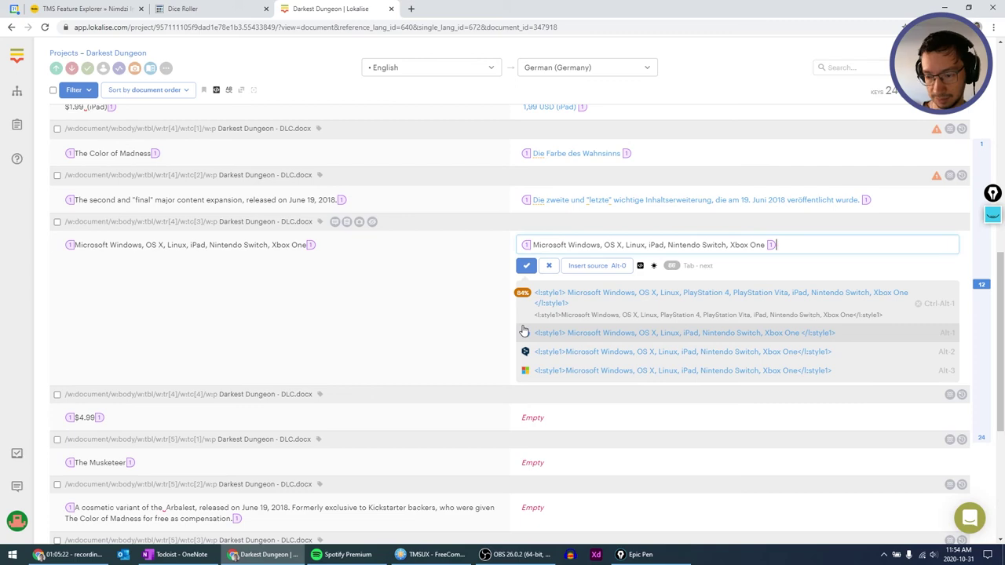
key("Tab")
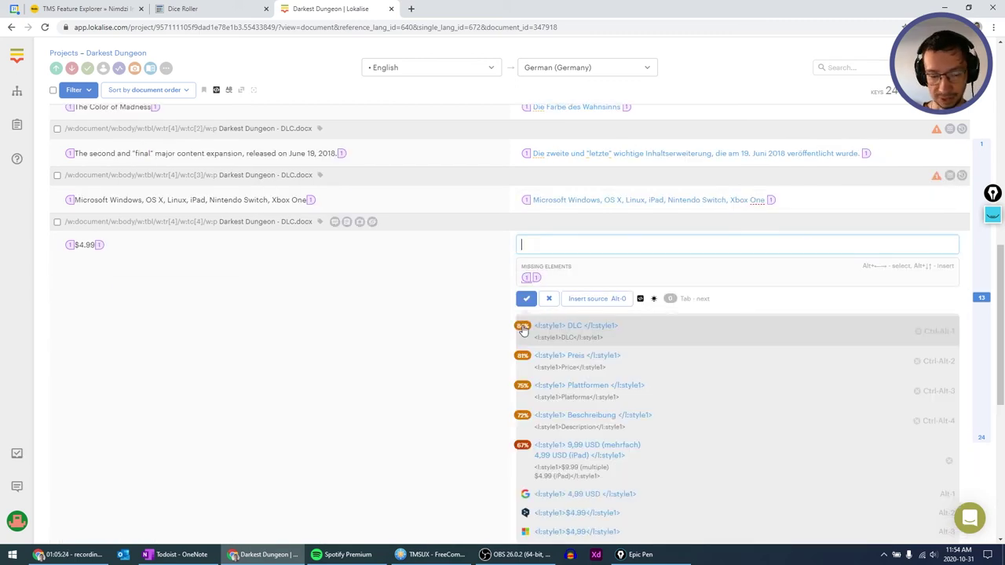
key("alt+1")
key("Tab")
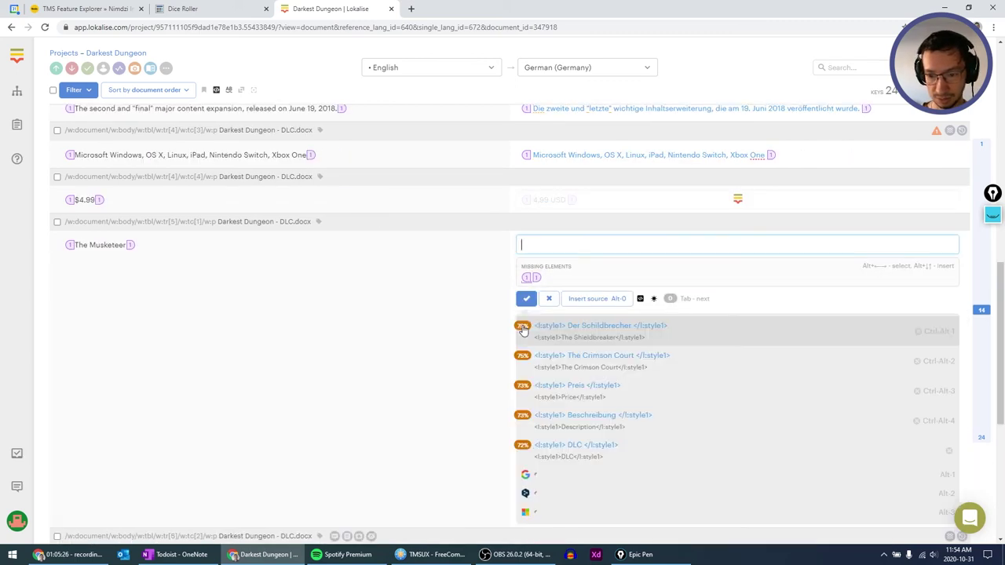
Save Der Musketier, its cosmetic variant, the platform list and Kostenlos for the Musketeer rows.
key("alt+1")
key("Tab")
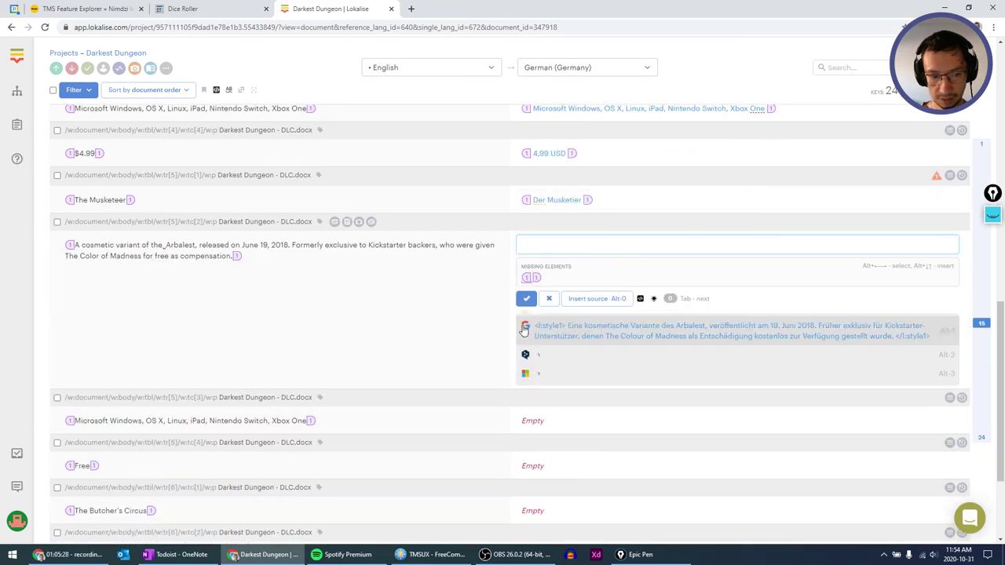
key("alt+1")
key("Tab")
key("alt+1")
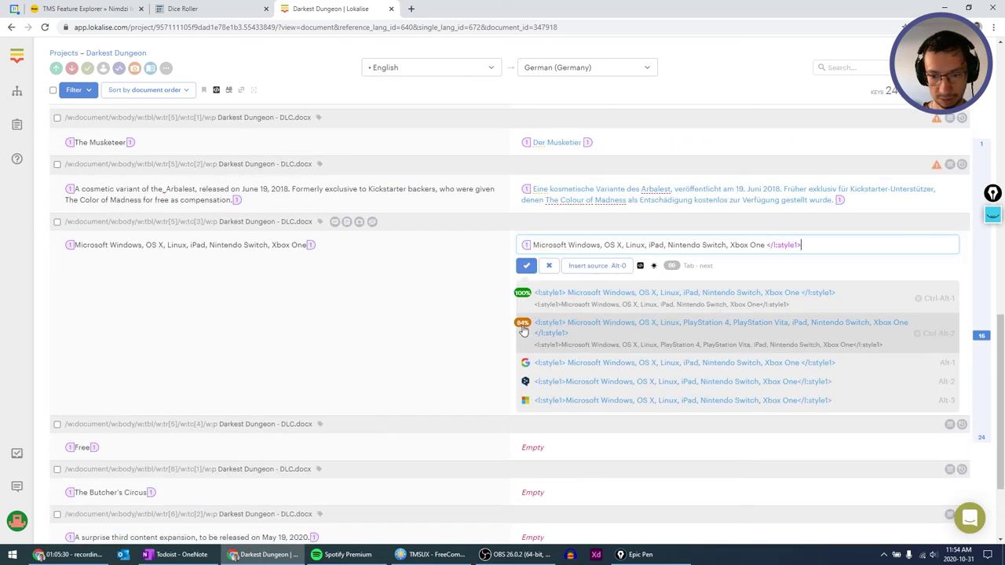
key("Tab")
key("alt+1")
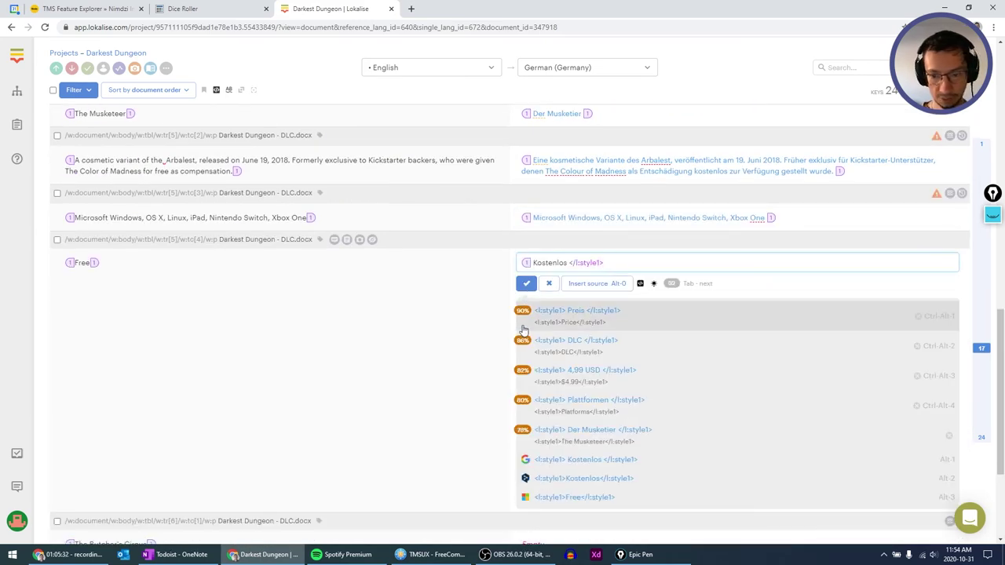
key("Tab")
Replace the wrong suggestion with Der Fleischerzirkus, then save the third expansion, PC and Kostenlos.
key("alt+1")
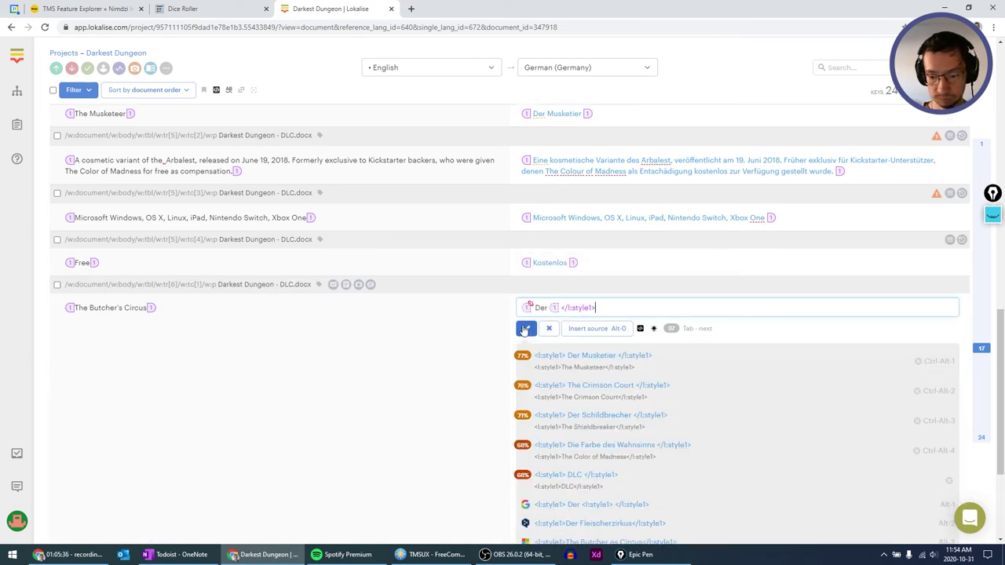
key("ctrl+a")
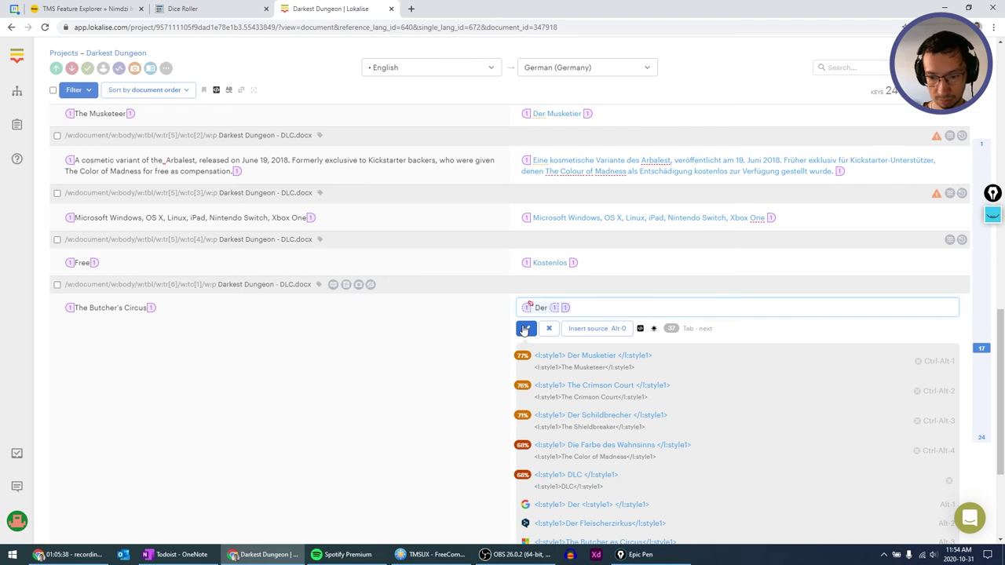
key("BackSpace")
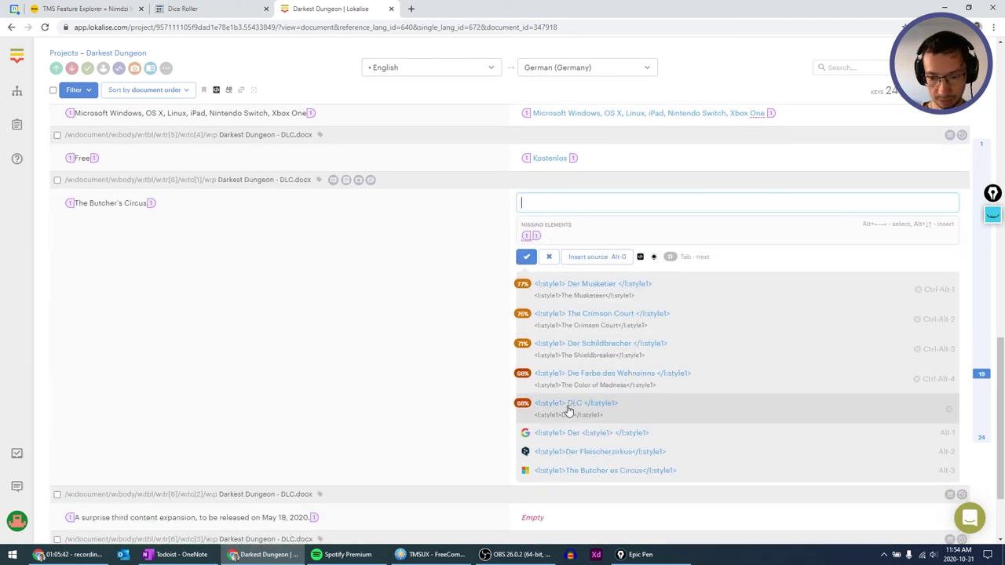
scroll(565, 411, "down", 2)
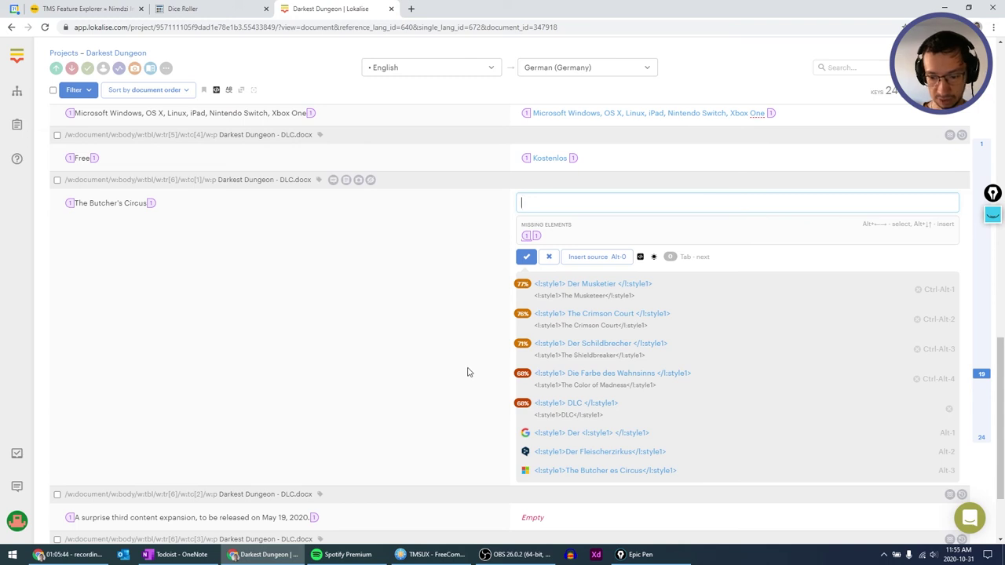
key("alt+2")
key("Tab")
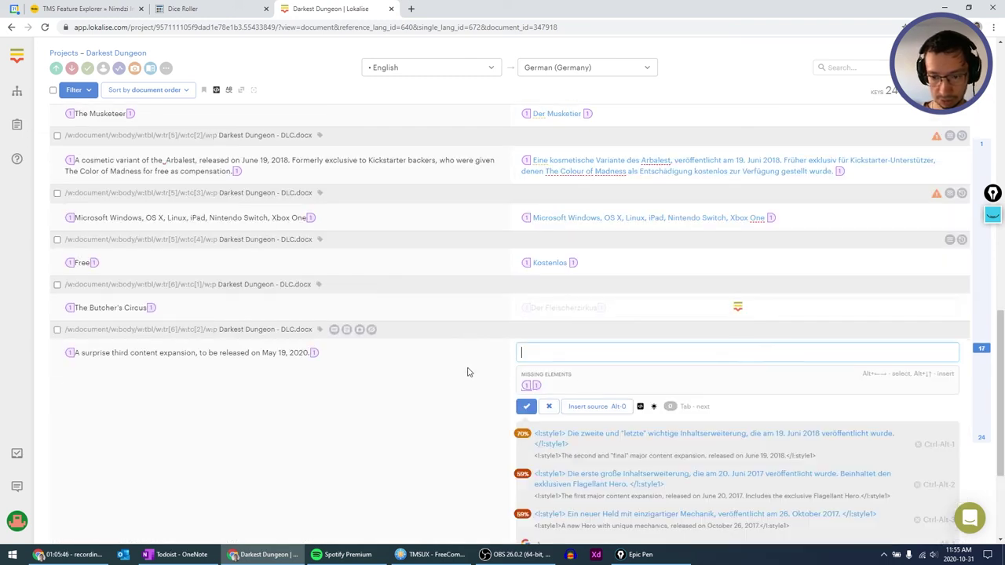
key("alt+2")
key("Tab")
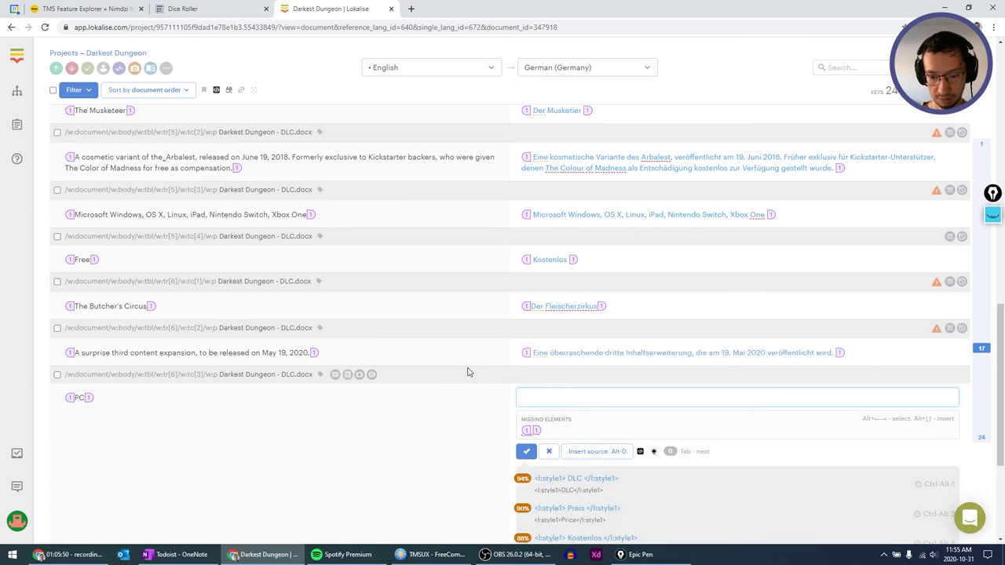
key("alt+0")
key("Tab")
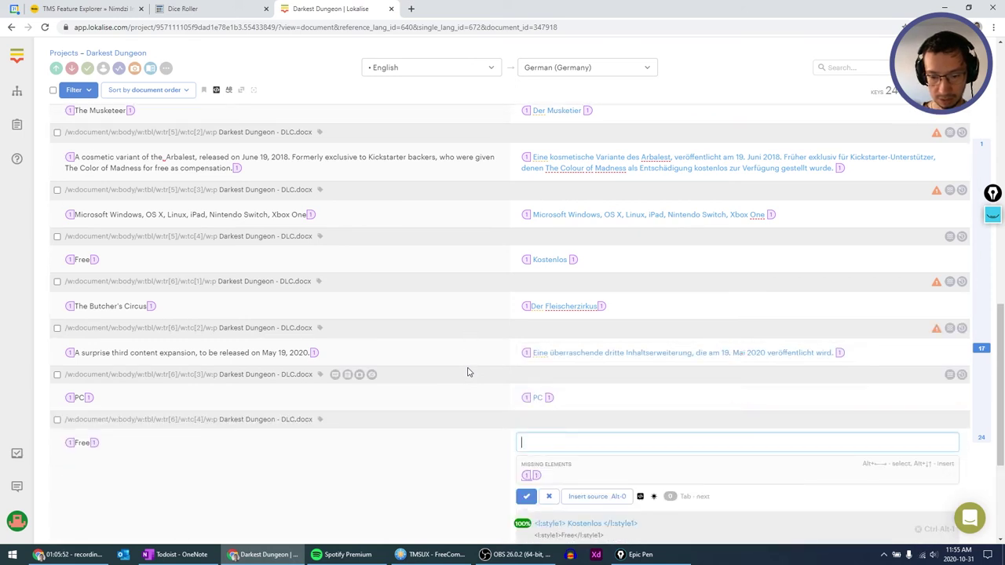
key("alt+1")
key("Tab")
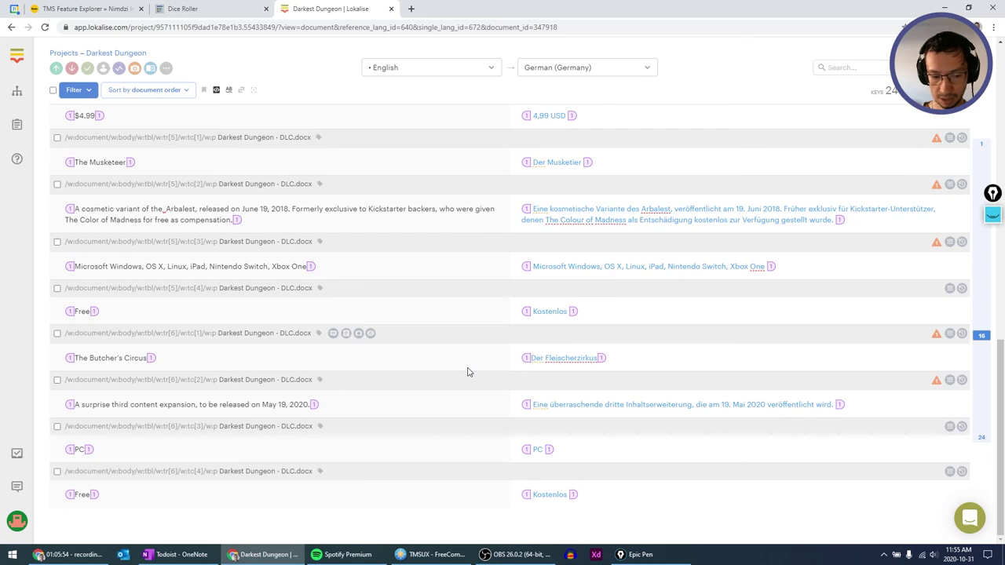
Check the spelling warning on 'Crimson', then return to the projects overview.
scroll(467, 371, "up", 3)
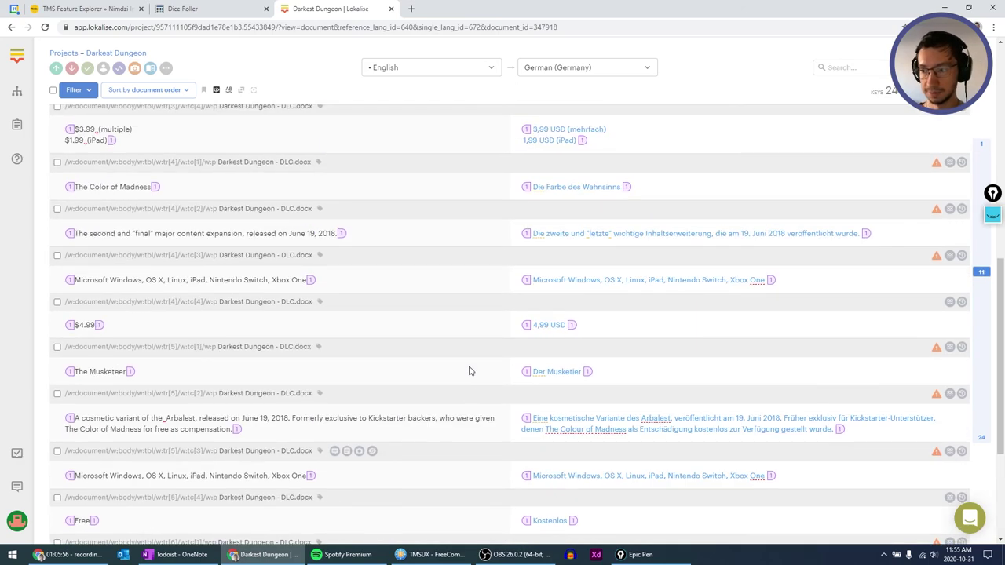
scroll(469, 371, "up", 10)
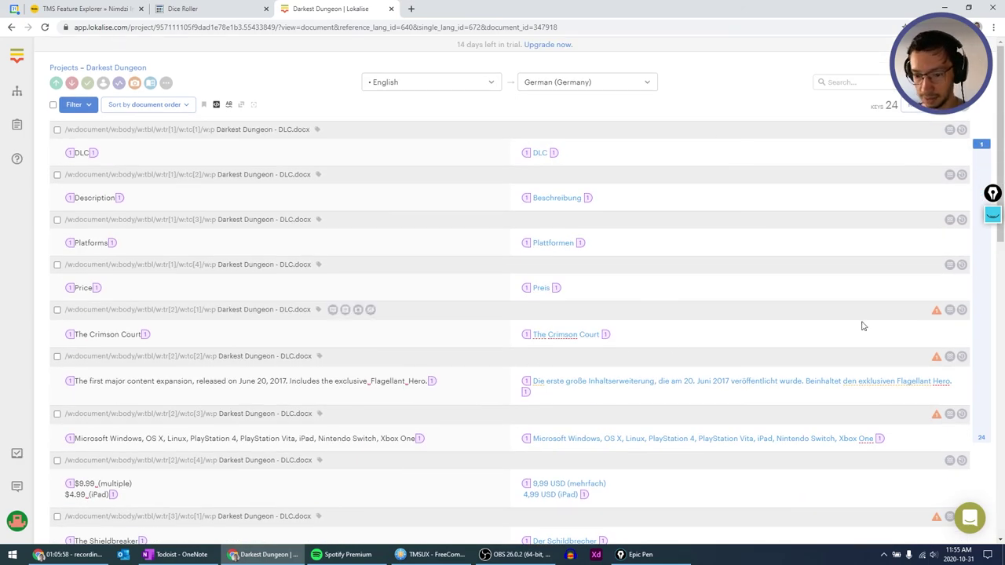
left_click(561, 342)
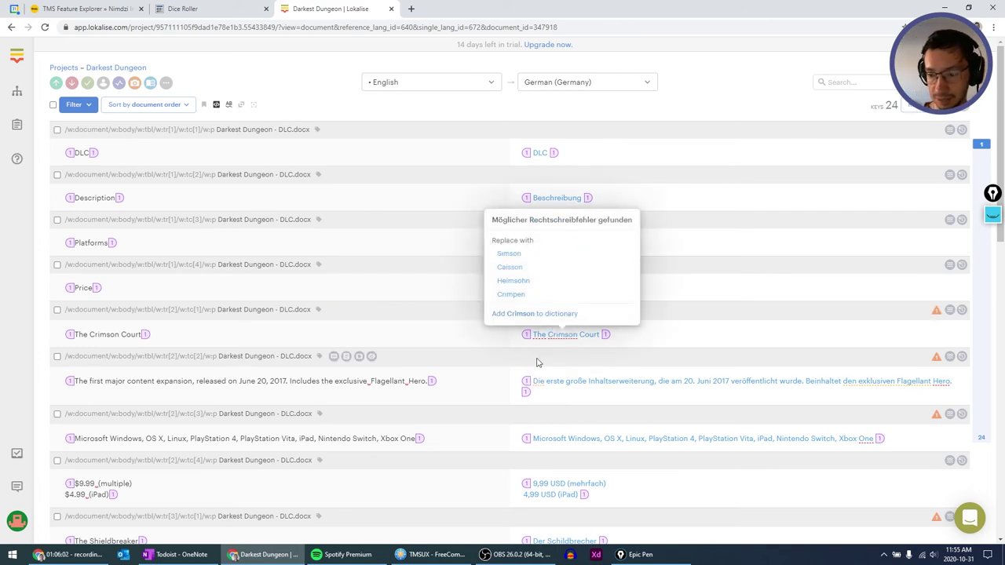
scroll(825, 307, "down", 5)
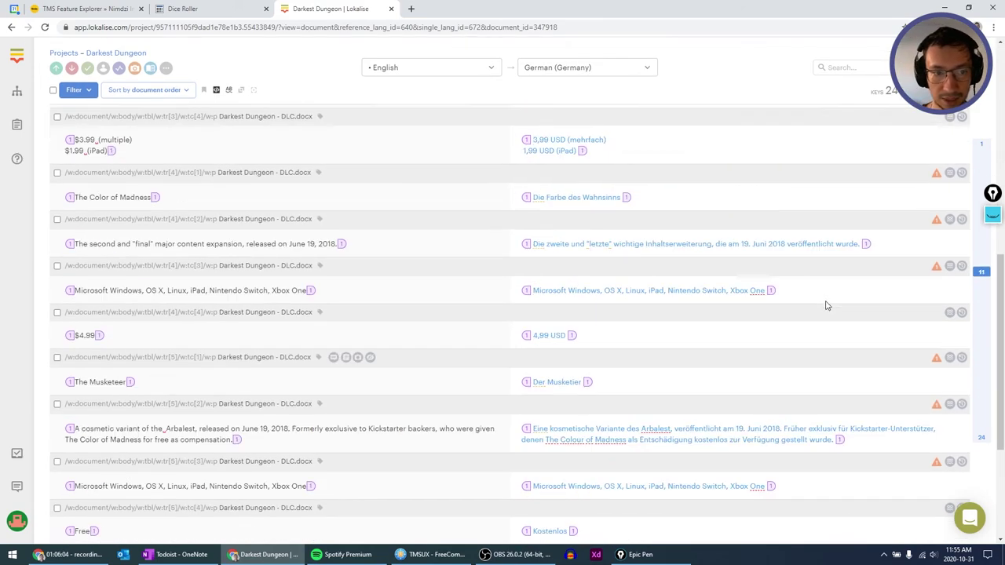
scroll(825, 304, "up", 10)
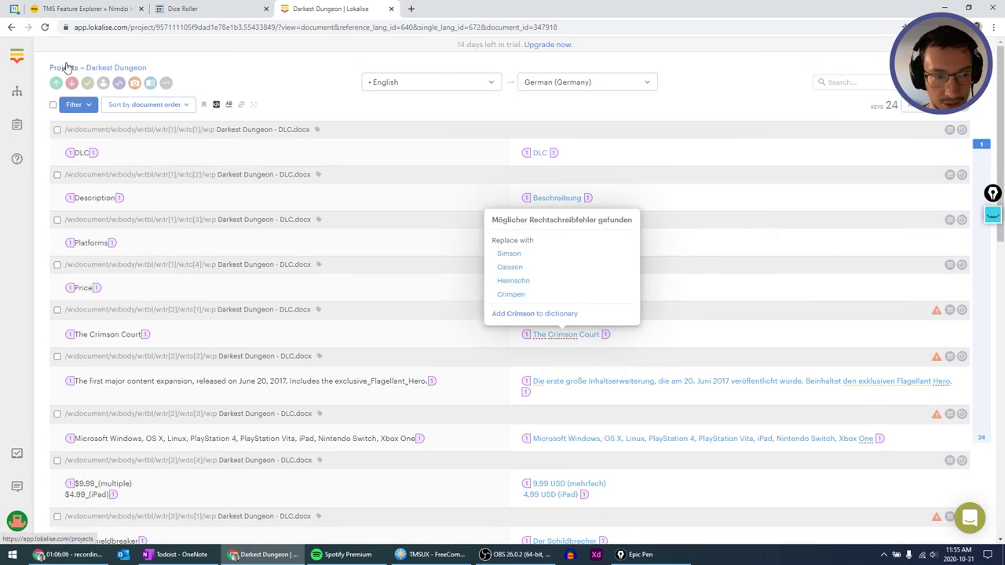
left_click(67, 67)
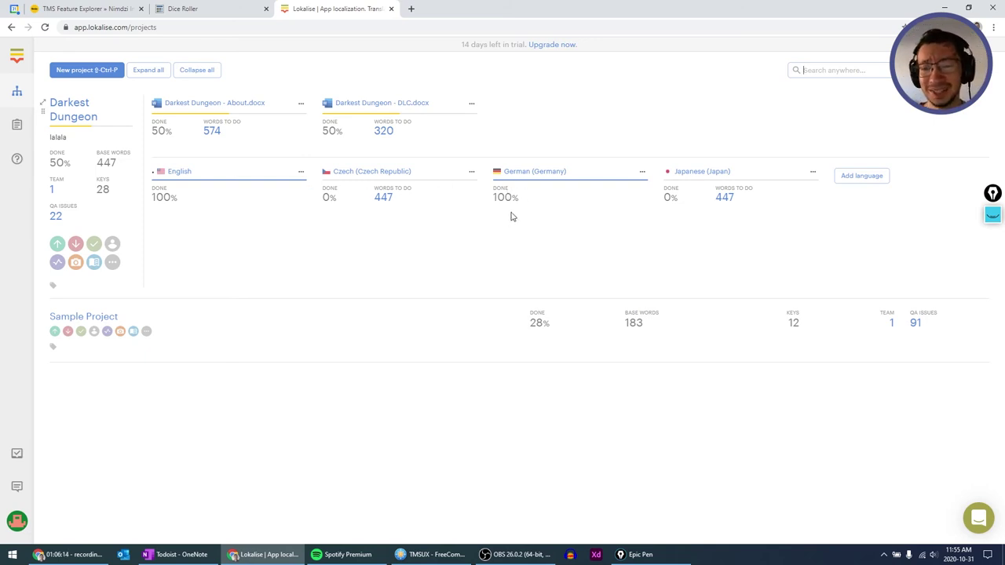
Open Darkest Dungeon's German (Germany) translations and confirm DLC.docx and About.docx are 100% done.
left_click(522, 172)
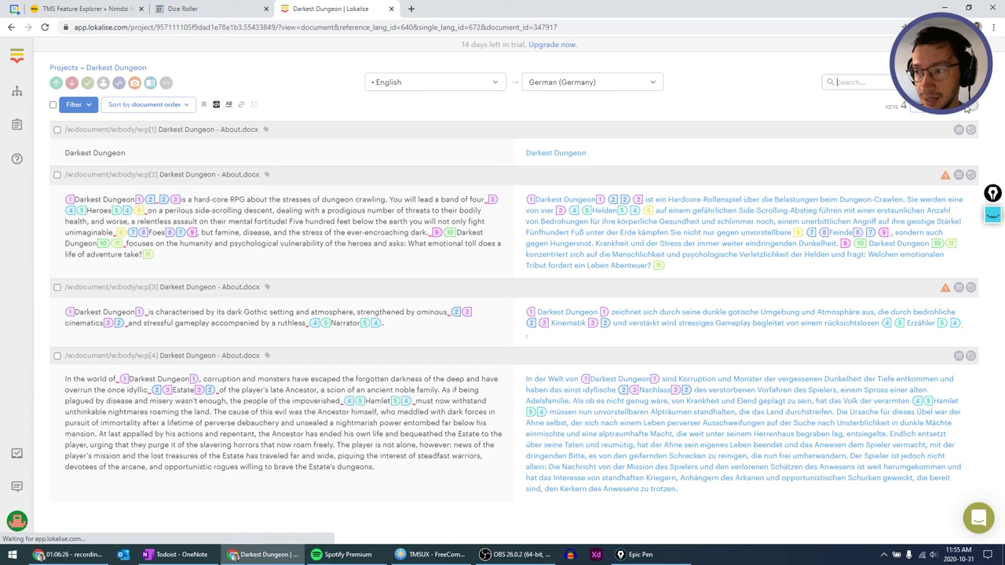
key("ctrl+j")
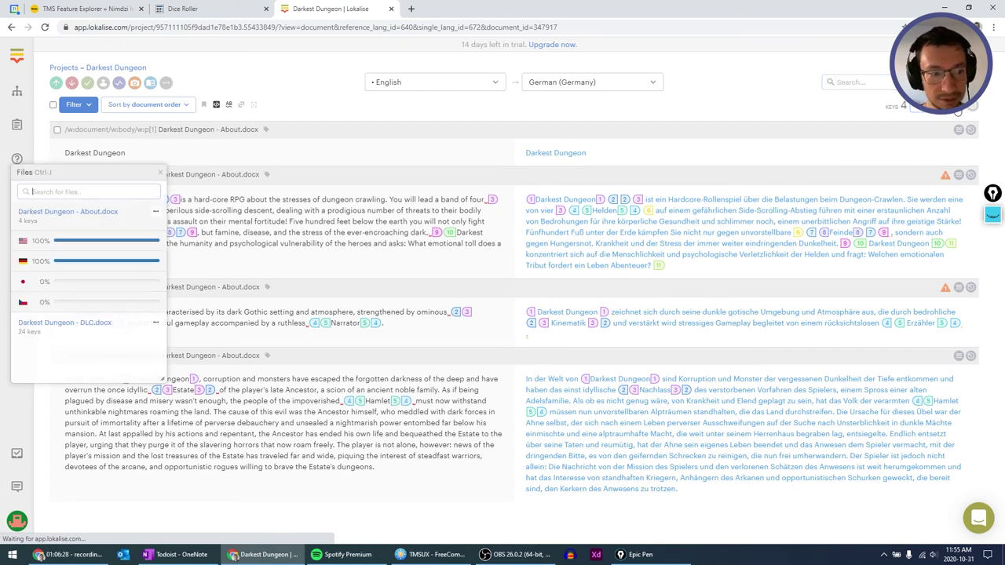
left_click(90, 323)
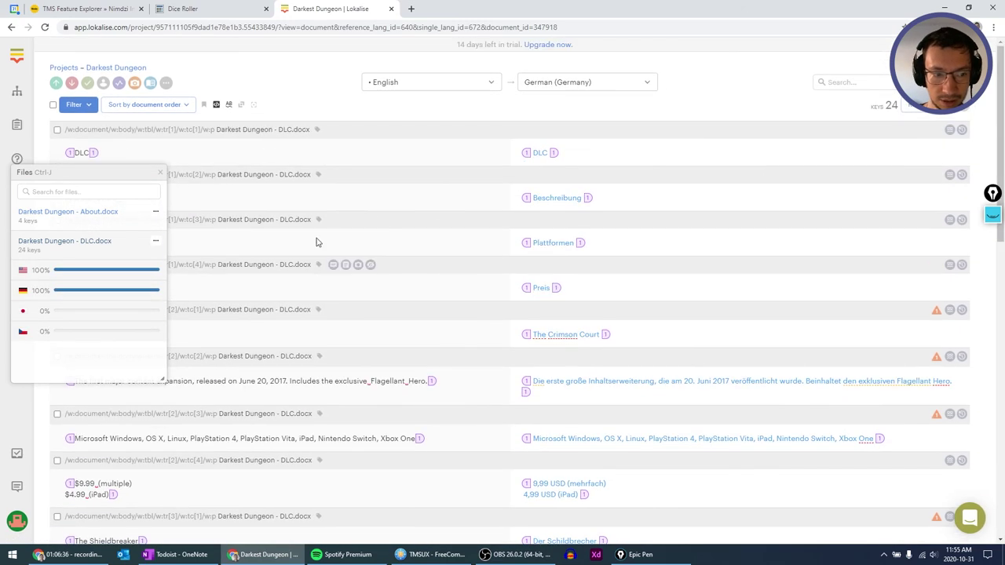
left_click(84, 214)
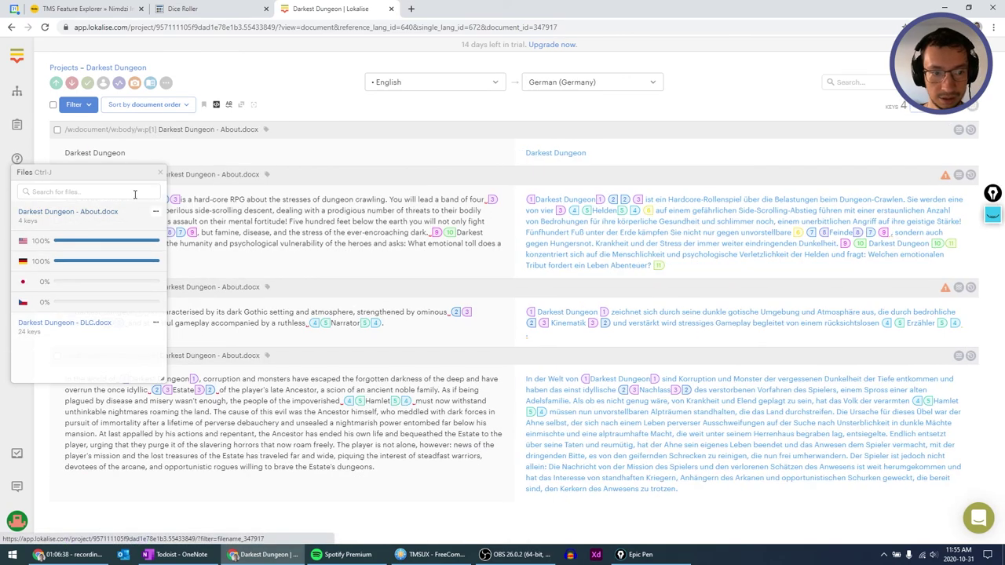
left_click(156, 212)
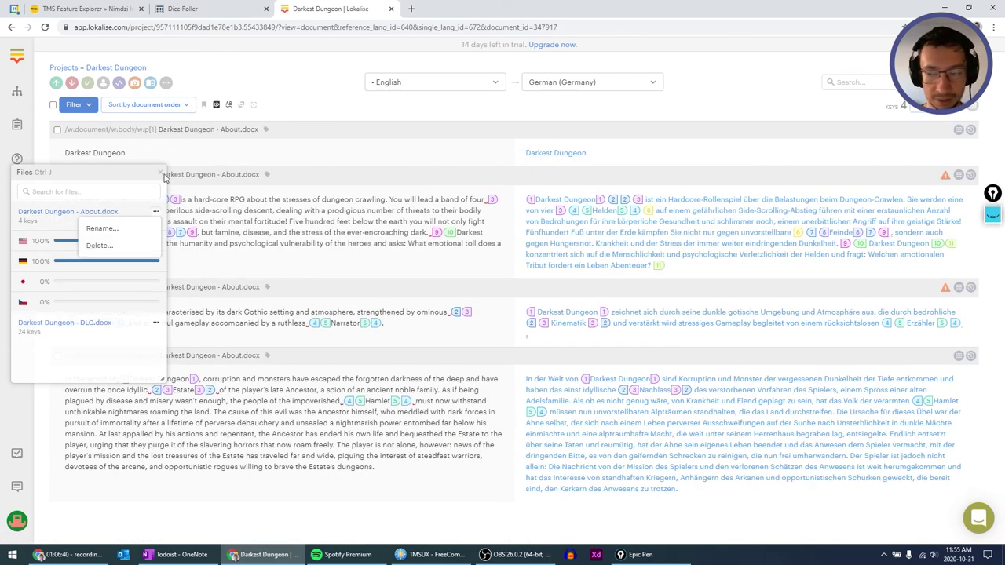
left_click(161, 172)
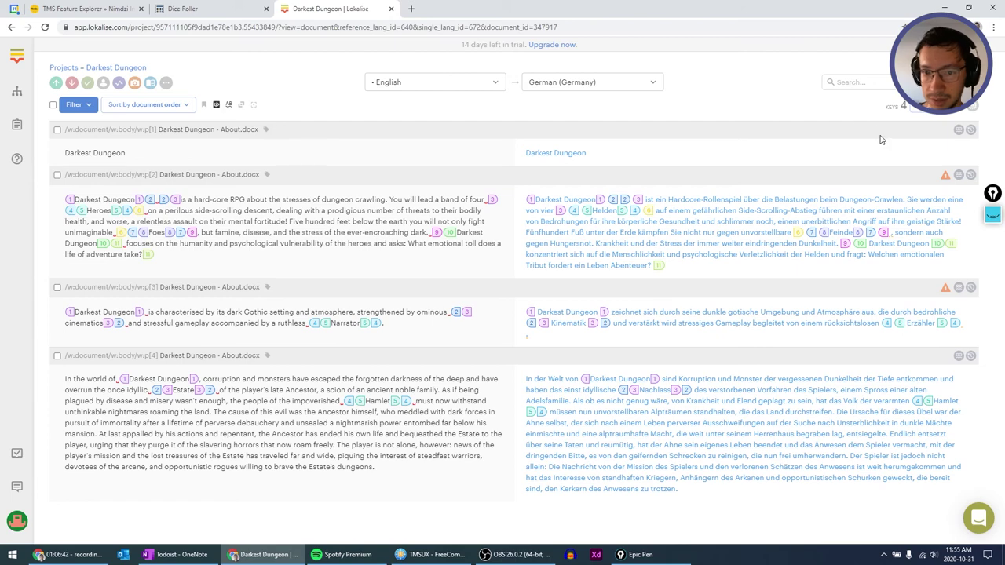
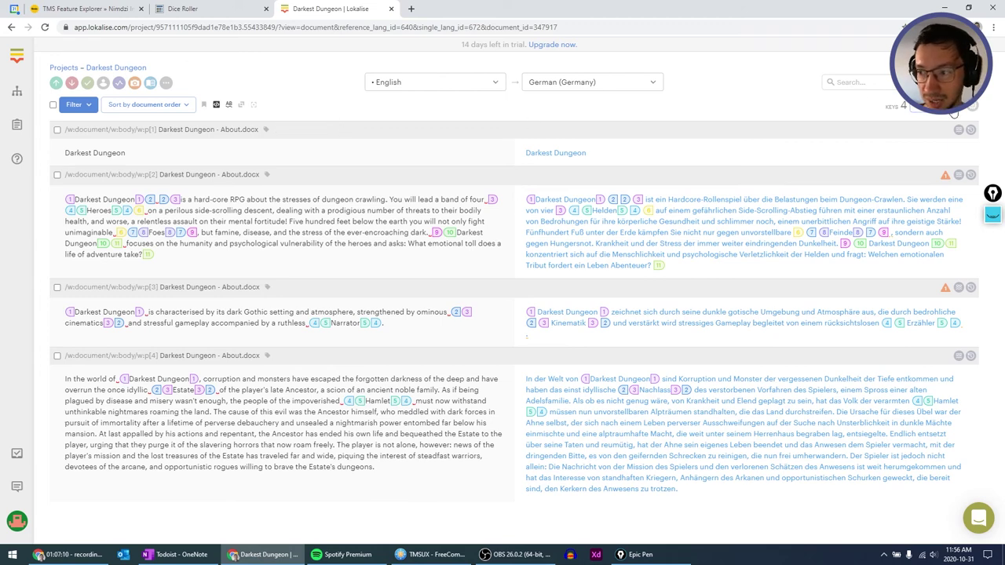
Check the project's Files panel, then show the German 'Darkest Dungeon' title's translation history.
key("ctrl+j")
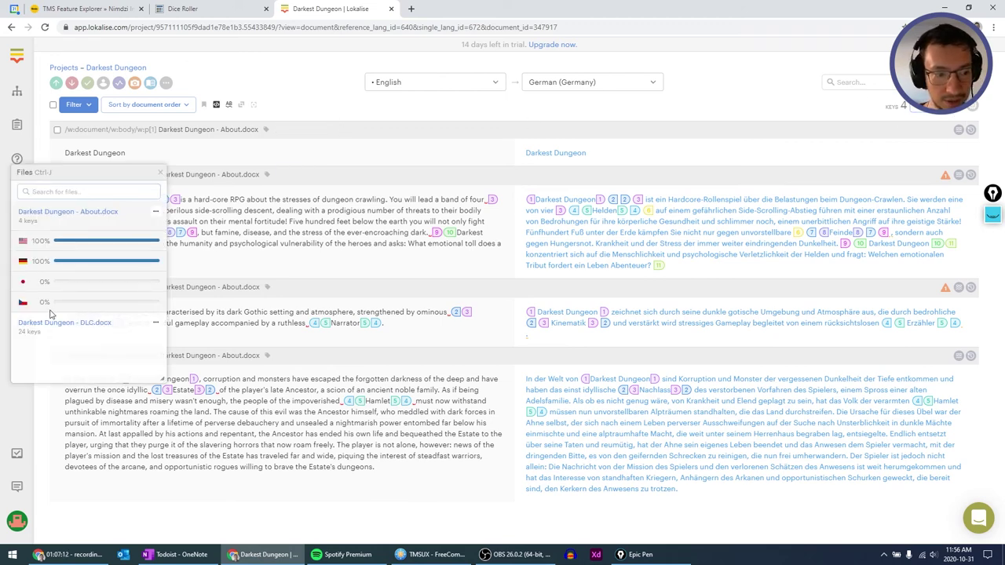
left_click(160, 172)
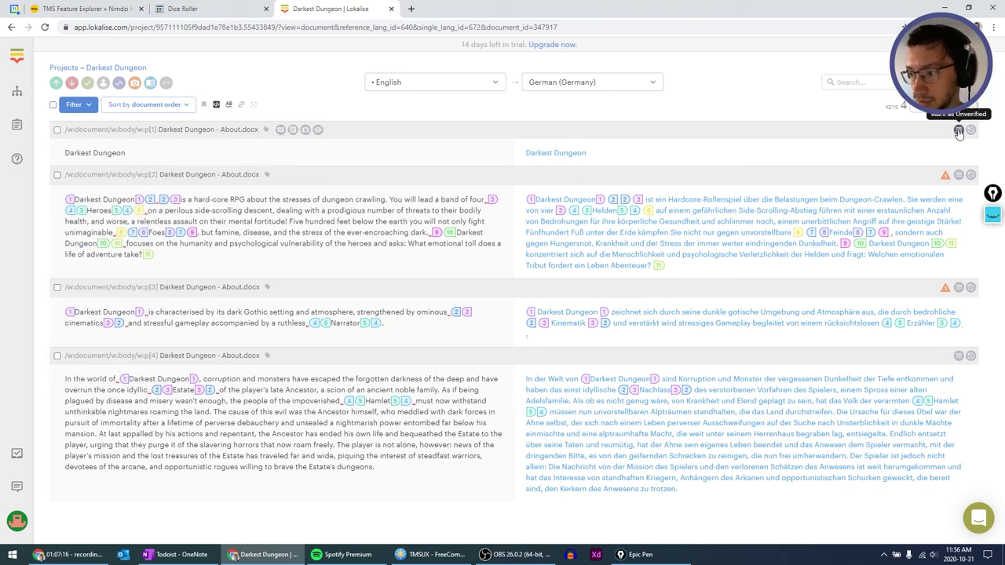
left_click(971, 131)
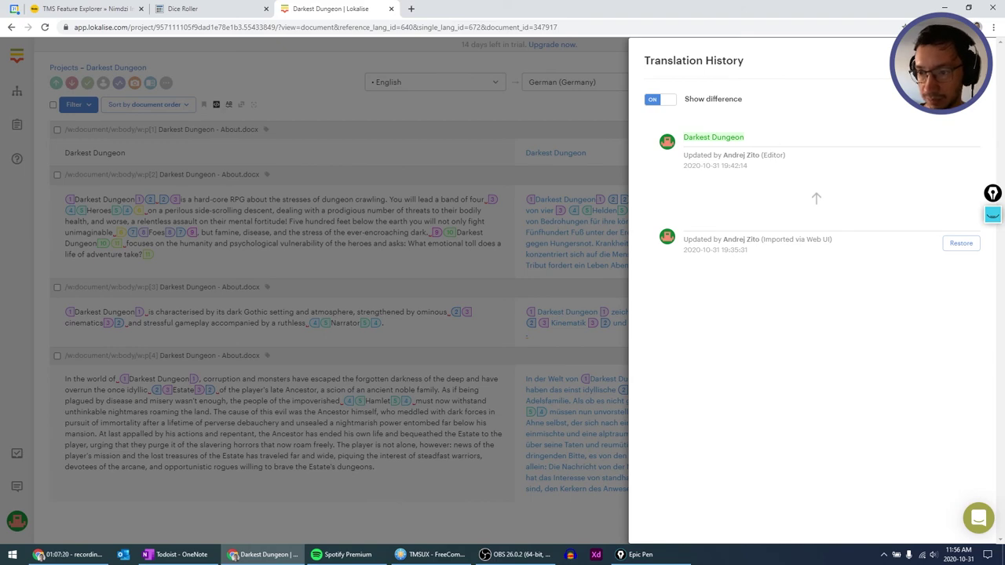
Dismiss the Translation History panel to return to the English-to-German About.docx editor.
left_click(625, 128)
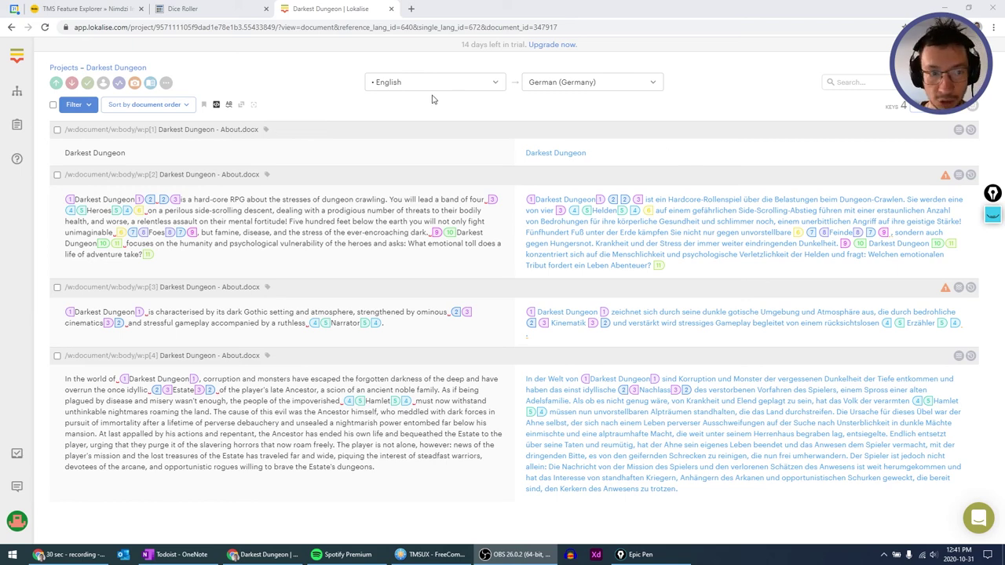
Go back to the projects overview showing Darkest Dungeon at 100% done.
left_click(16, 92)
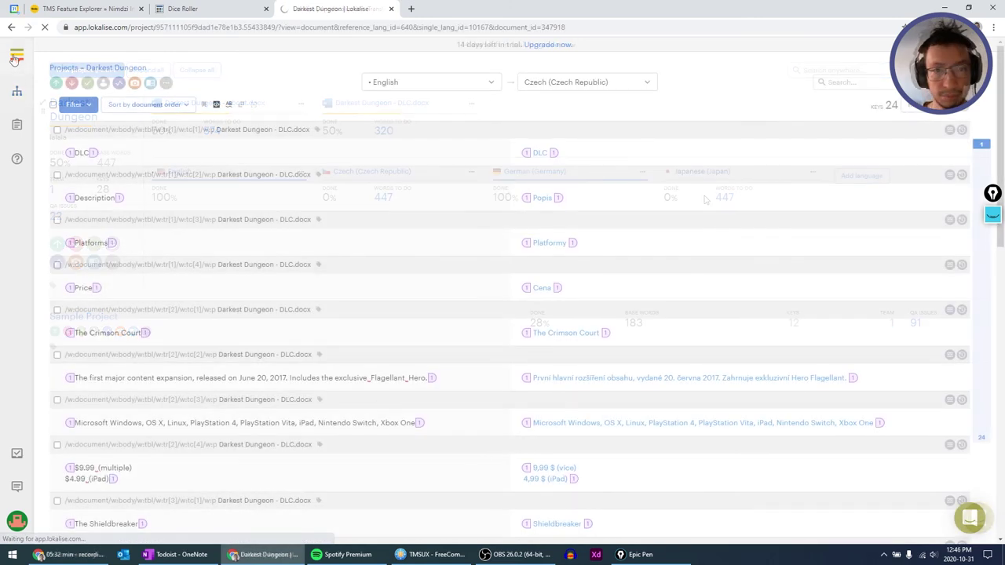
left_click(16, 58)
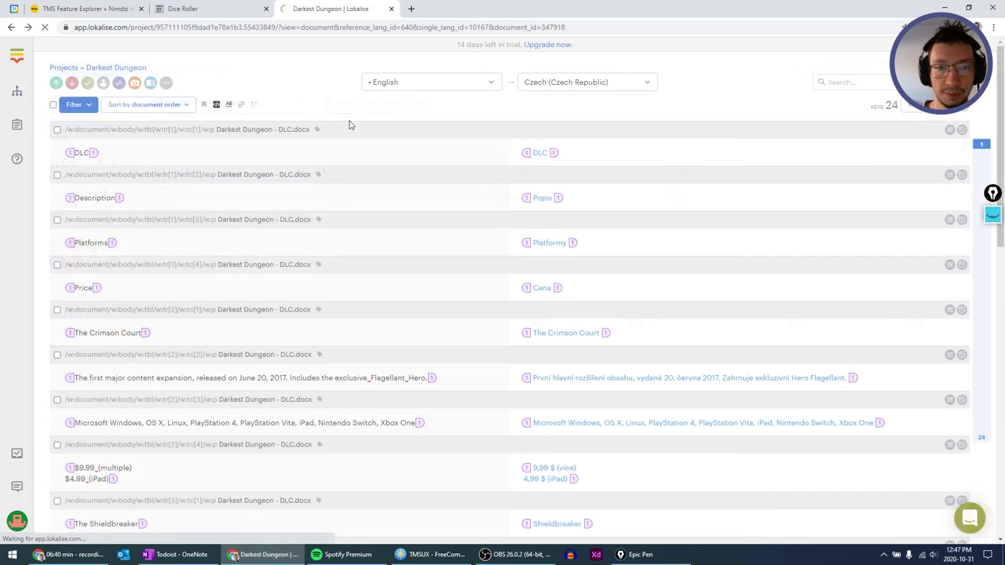
Review the Czech About.docx translations, then open the Darkest Dungeon download page.
key("alt+Left")
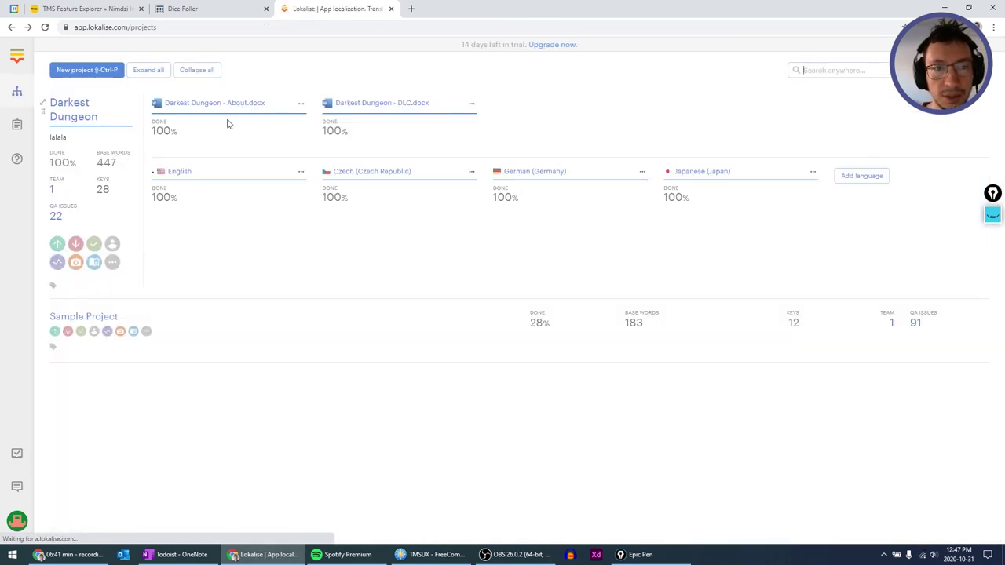
left_click(231, 105)
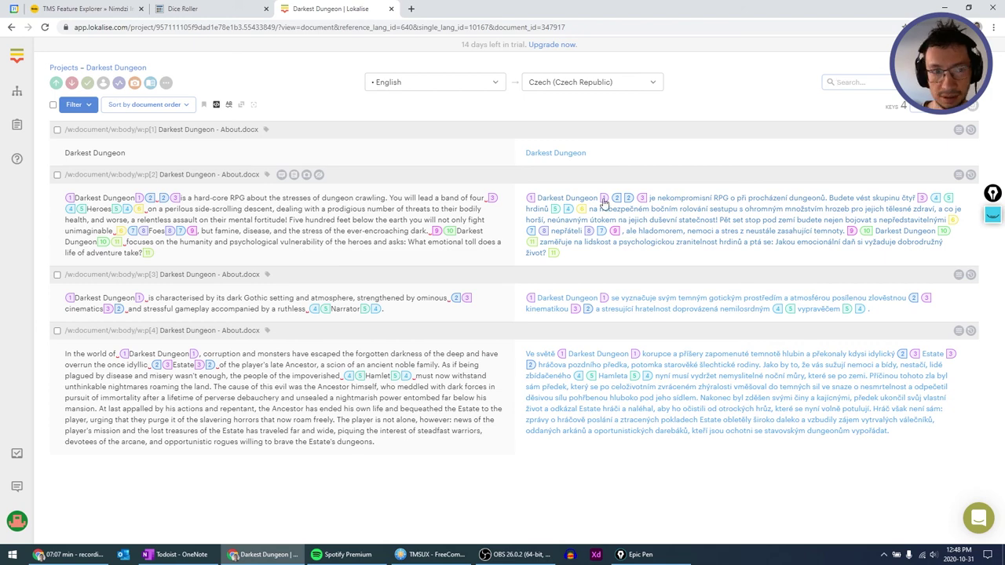
left_click(17, 91)
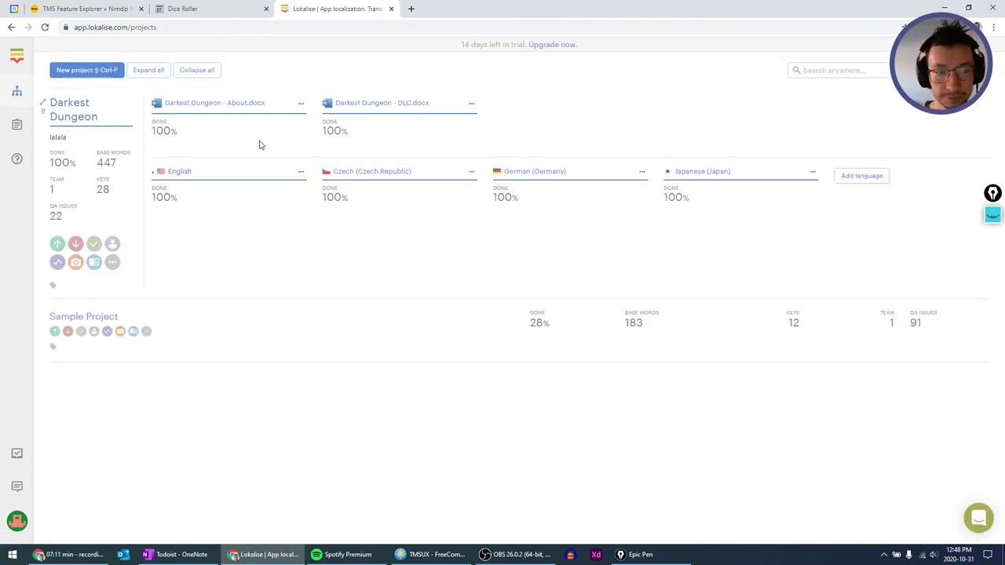
left_click(76, 245)
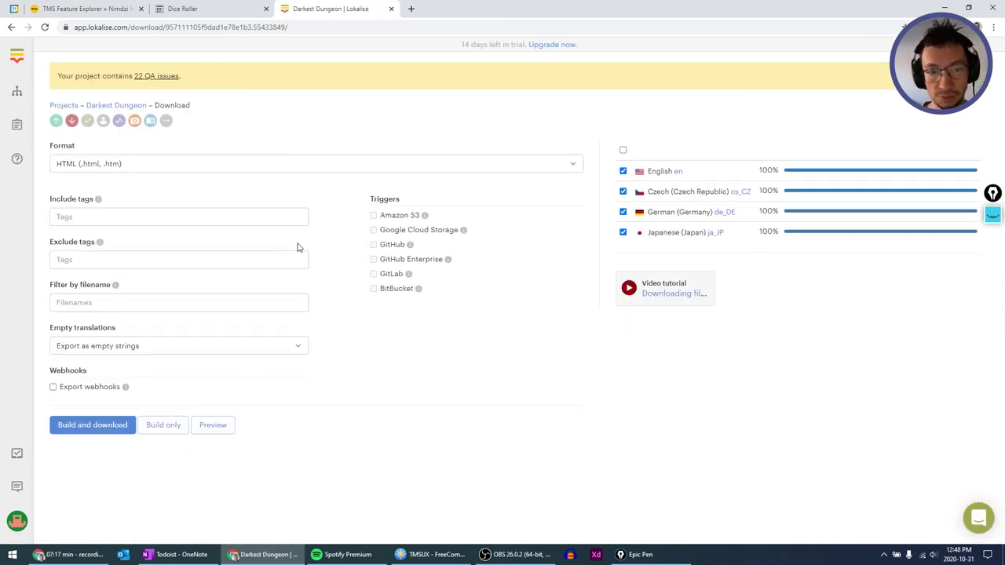
Build and download the project as Word document (.docx) files in Darkest_Dungeon.zip.
left_click(349, 166)
left_click(349, 165)
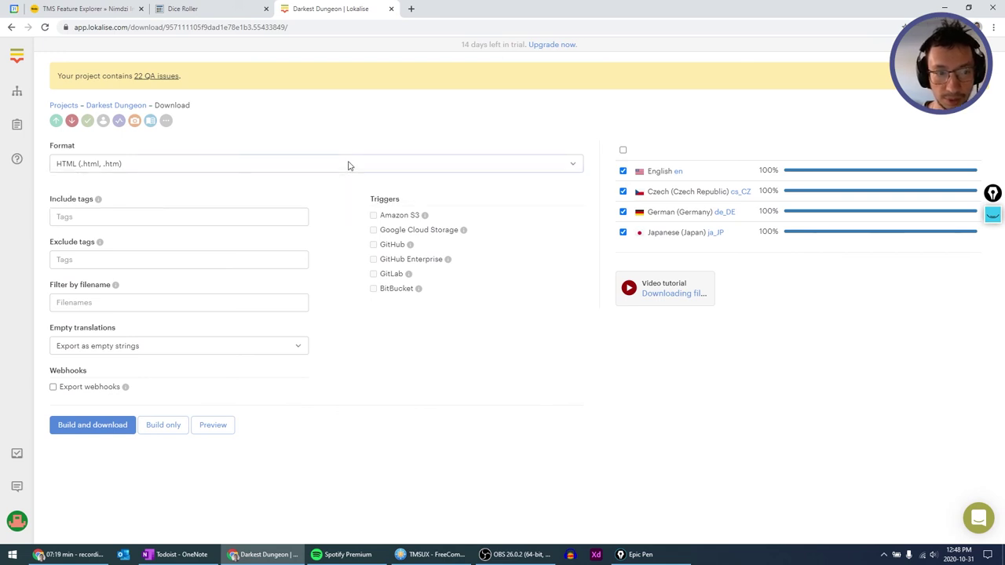
left_click(349, 166)
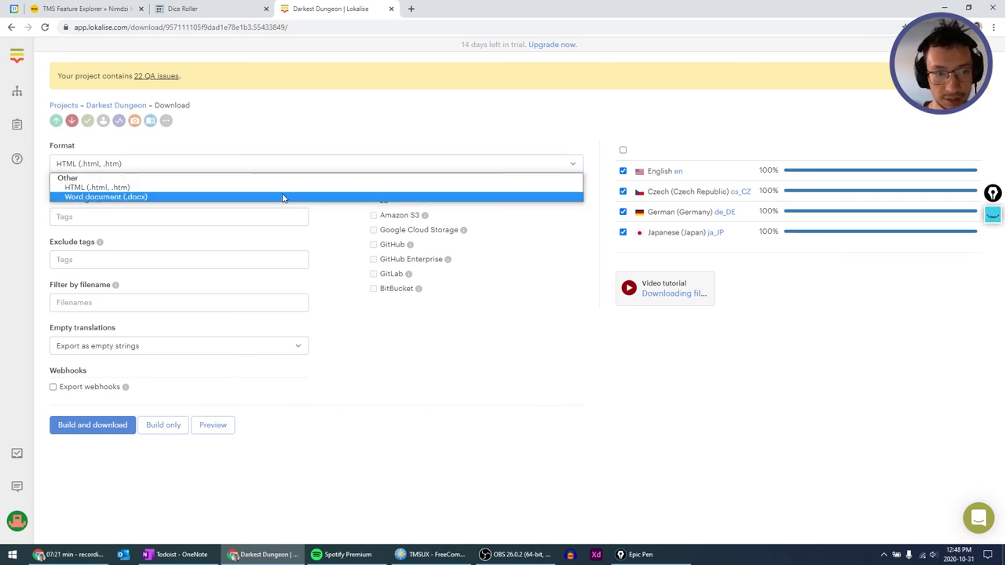
left_click(283, 197)
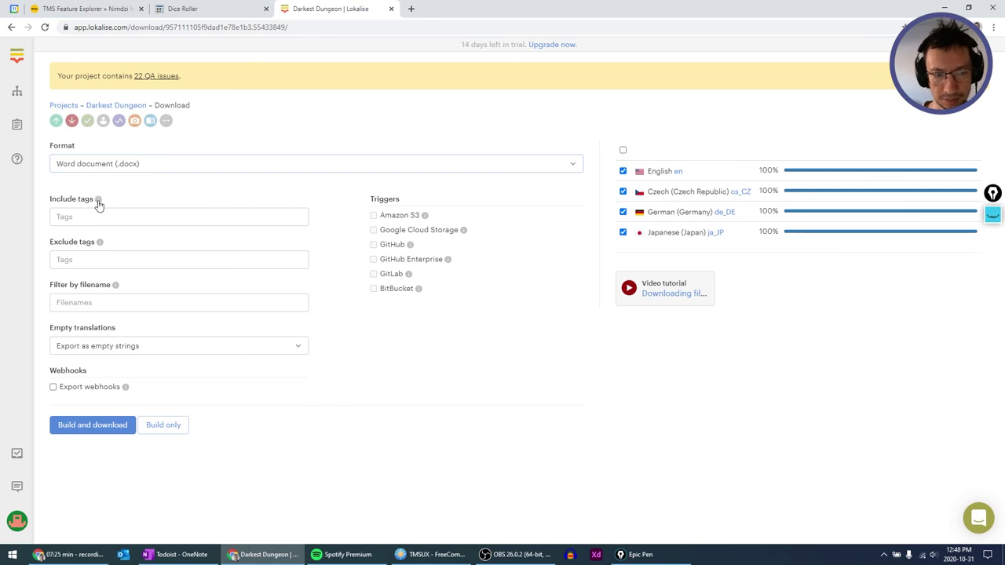
mouse_move(98, 203)
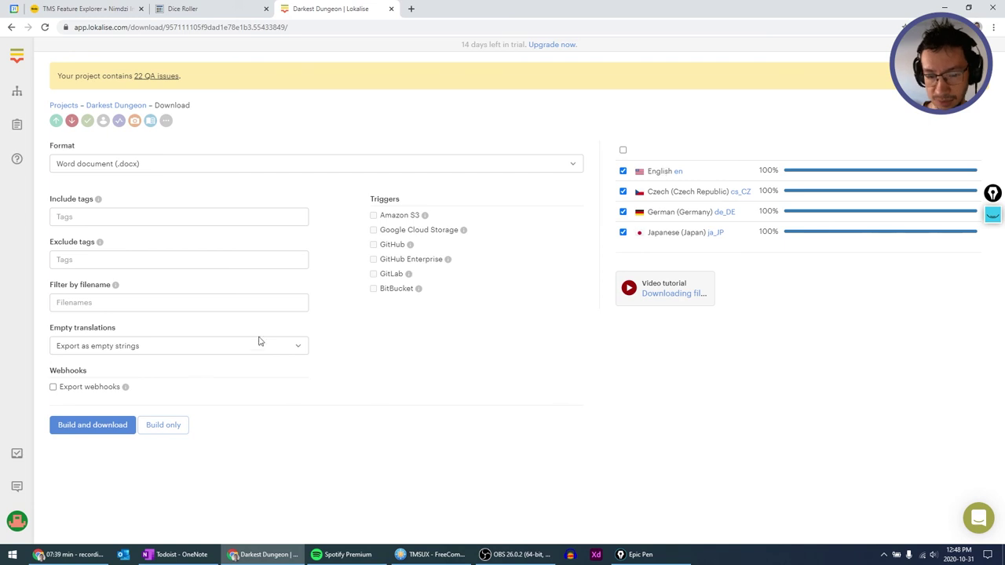
left_click(98, 425)
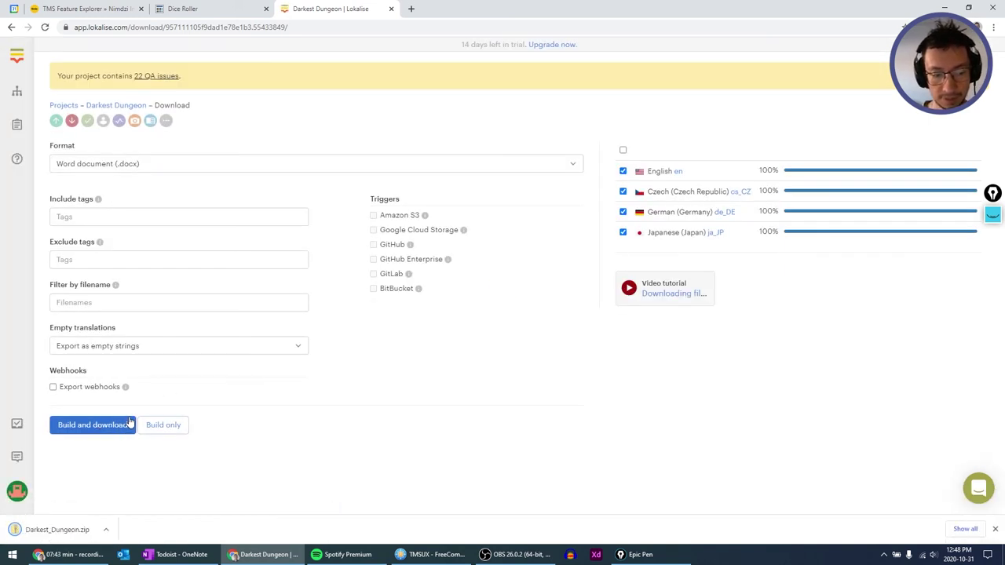
left_click(415, 550)
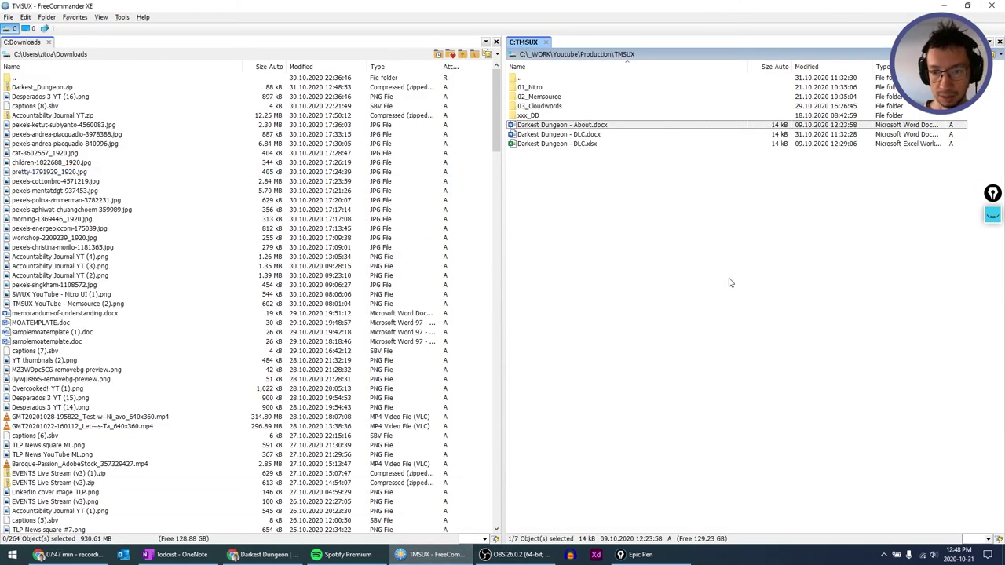
Create folder 04_Lokalise with a 'translated' subfolder, and open Darkest_Dungeon.zip in the other pane.
key("F7")
type("04_")
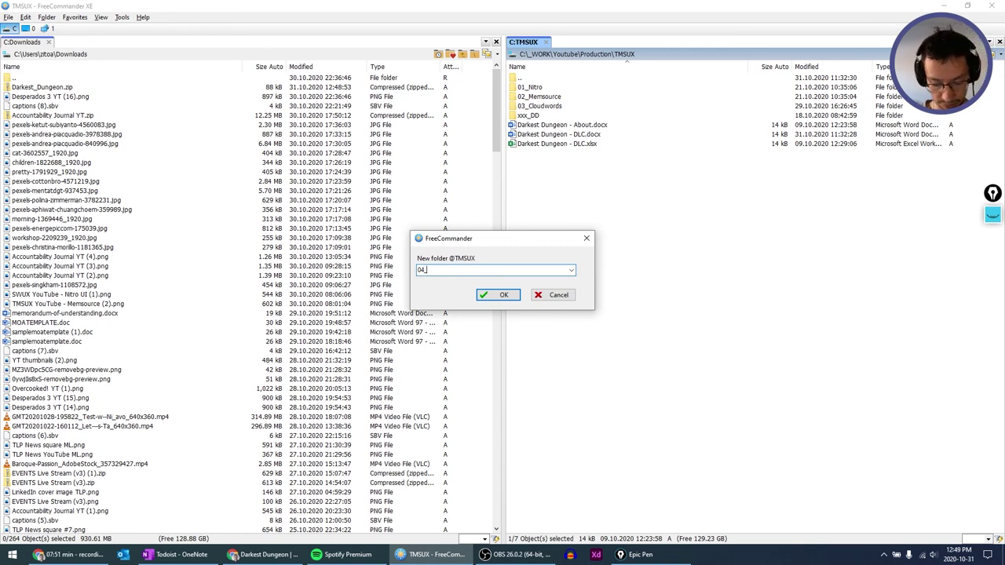
type("Lokalise")
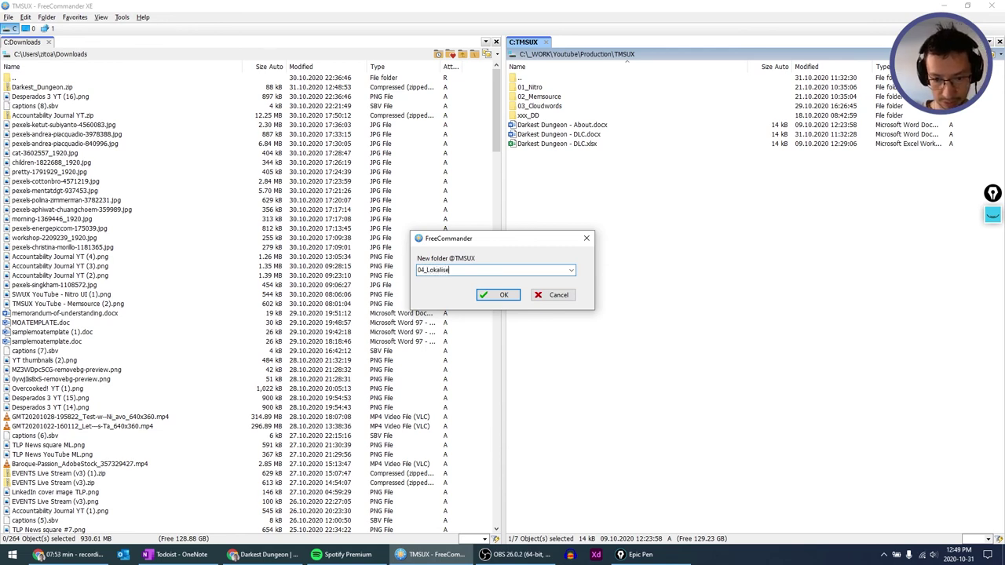
key("Return")
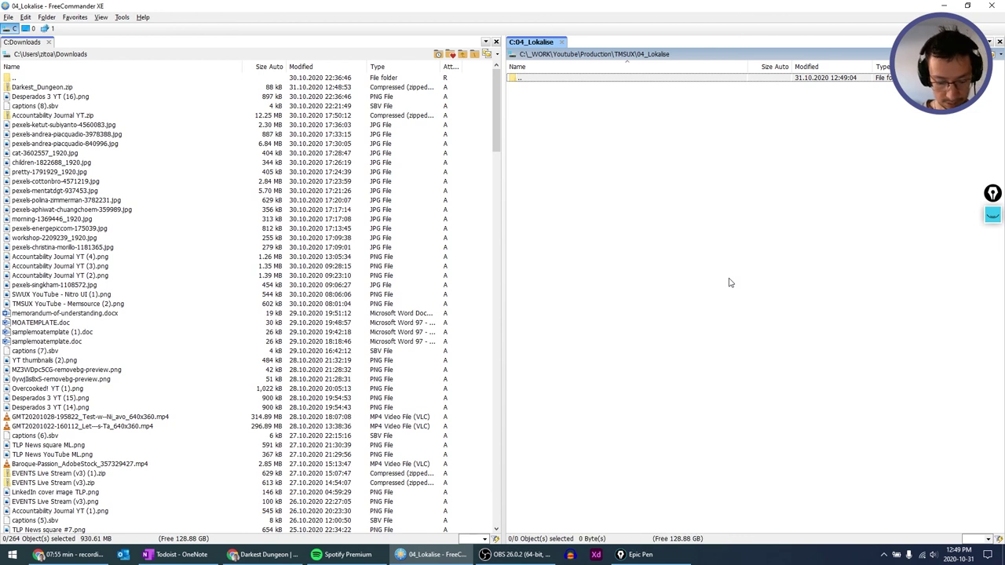
key("F7")
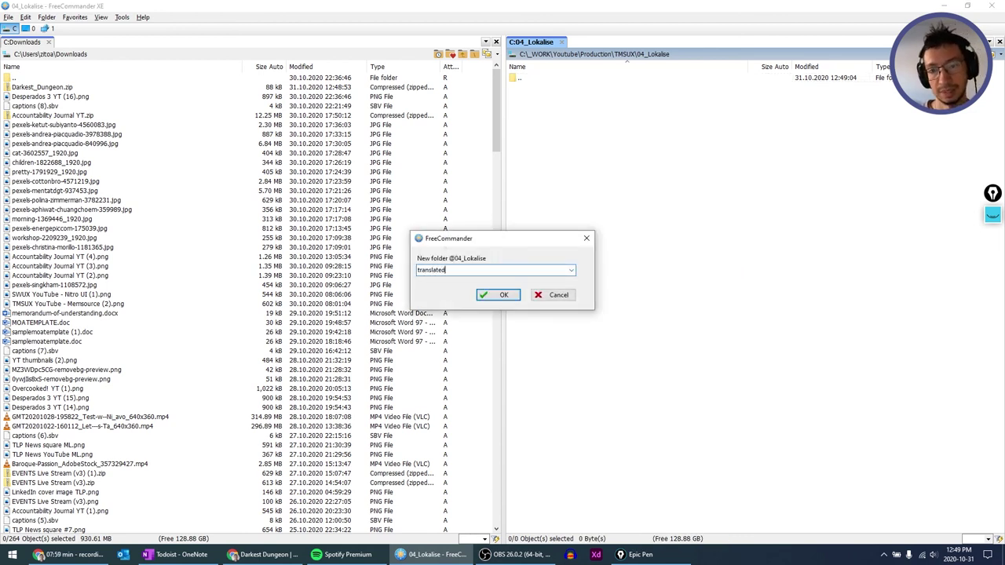
type("translated")
key("Return")
key("Tab")
key("Return")
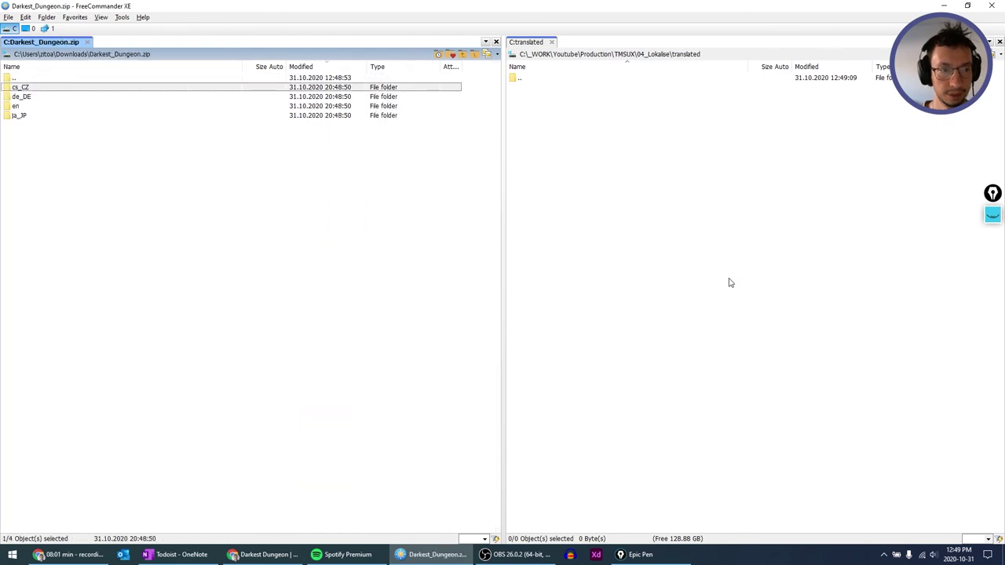
Copy the four language folders from the zip into the translated folder.
key("shift+End")
key("F5")
key("Return")
key("Tab")
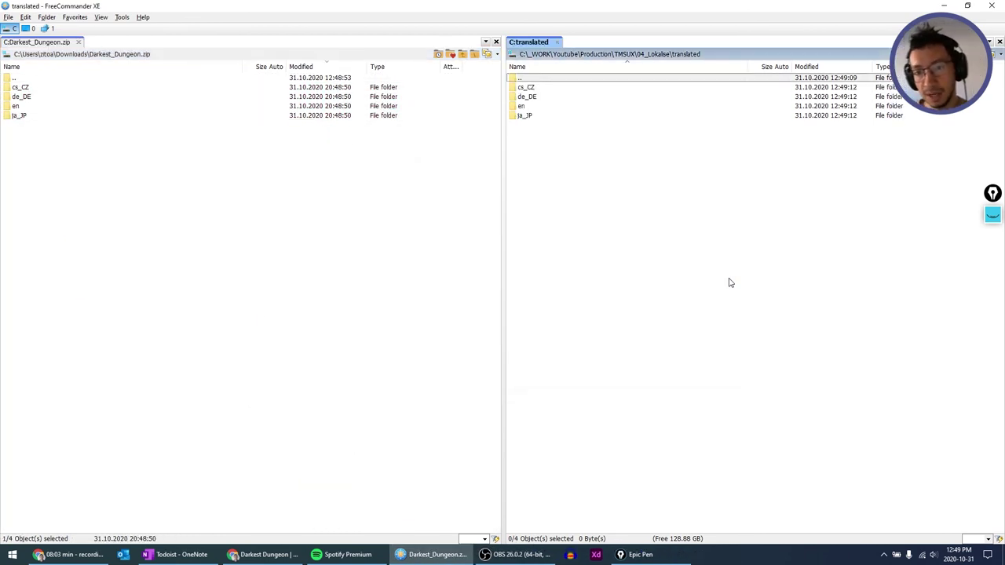
Open and close the exported English DLC and About documents in Word.
key("Down")
key("Down")
key("Down")
key("Return")
key("Down")
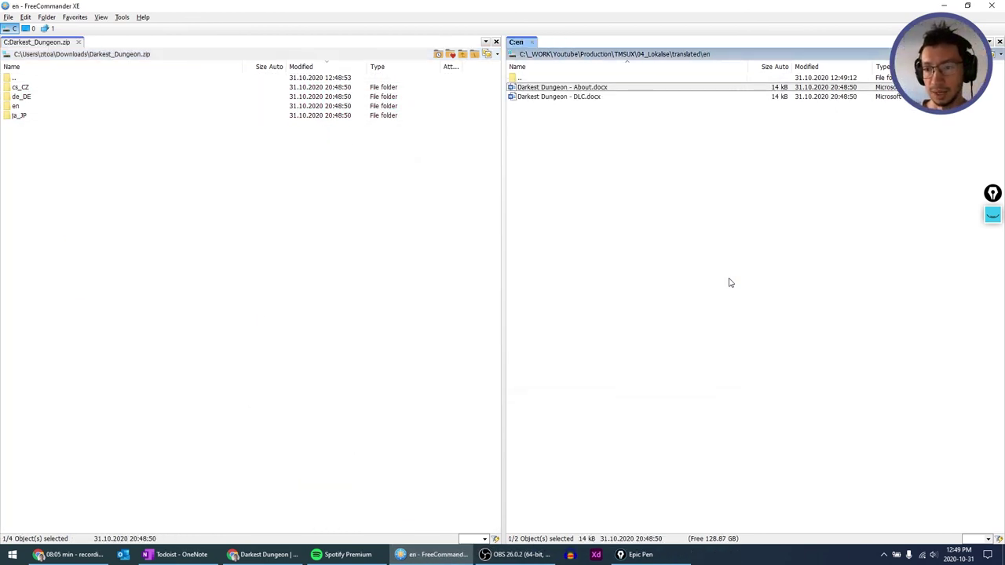
key("Down")
key("Return")
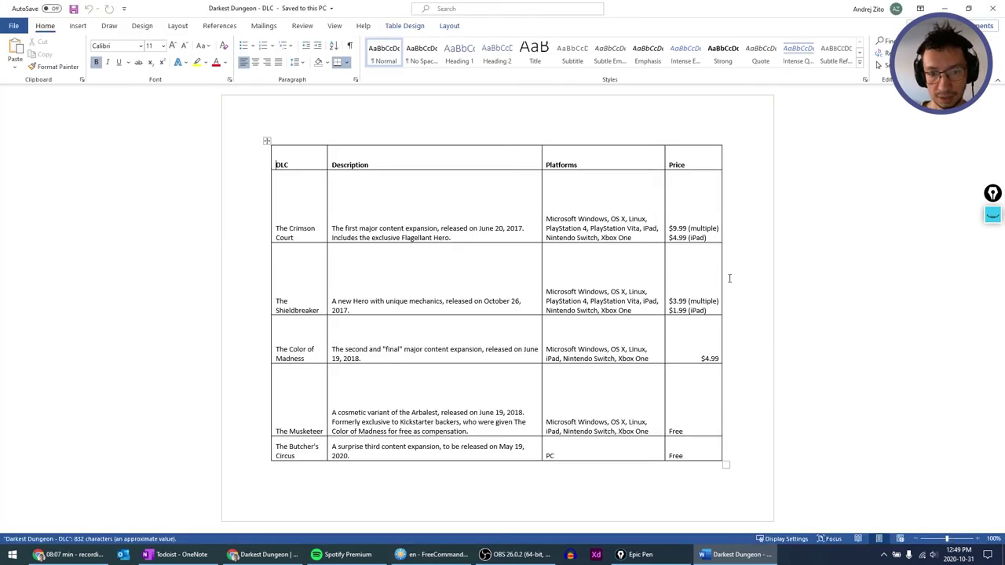
key("alt+F4")
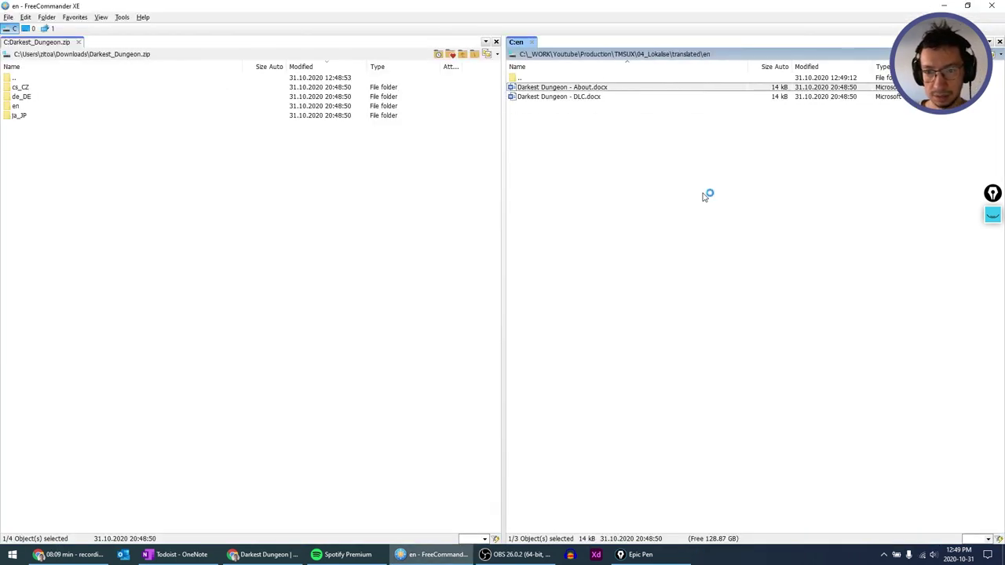
key("Return")
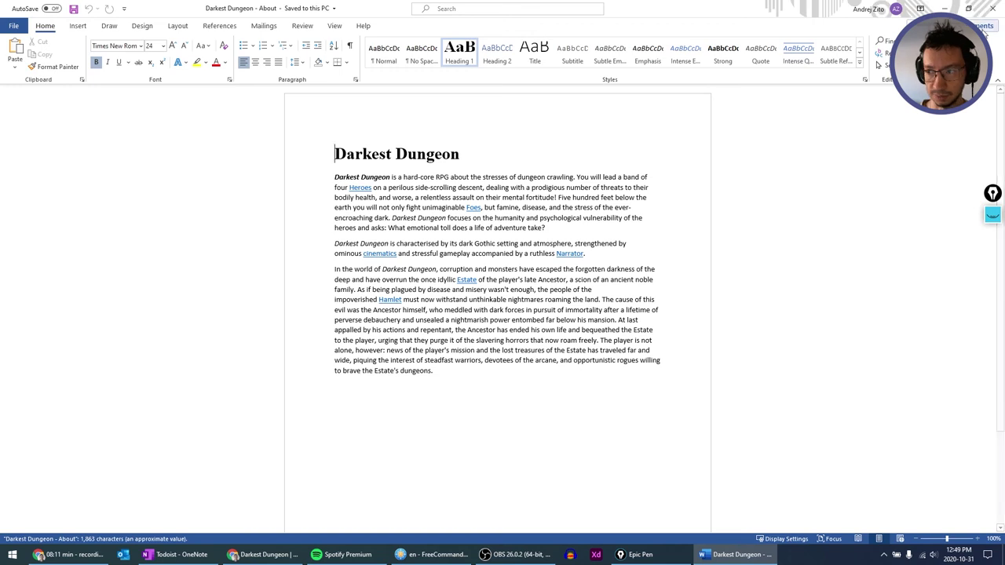
left_click(991, 7)
Open the original English About document from the TMSUX folder in Word.
key("BackSpace")
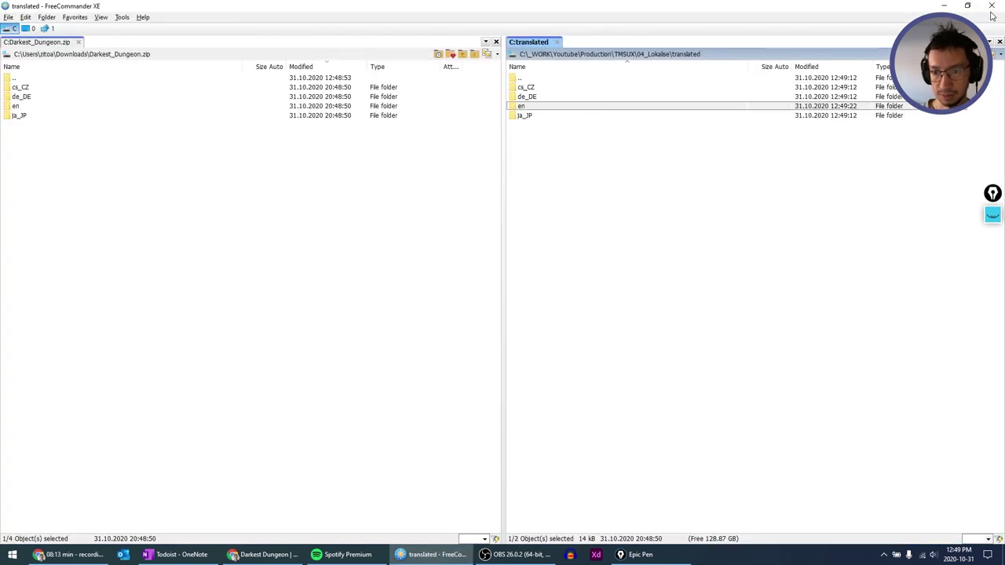
key("BackSpace")
key("BackSpace")
key("Down")
key("Down")
key("Down")
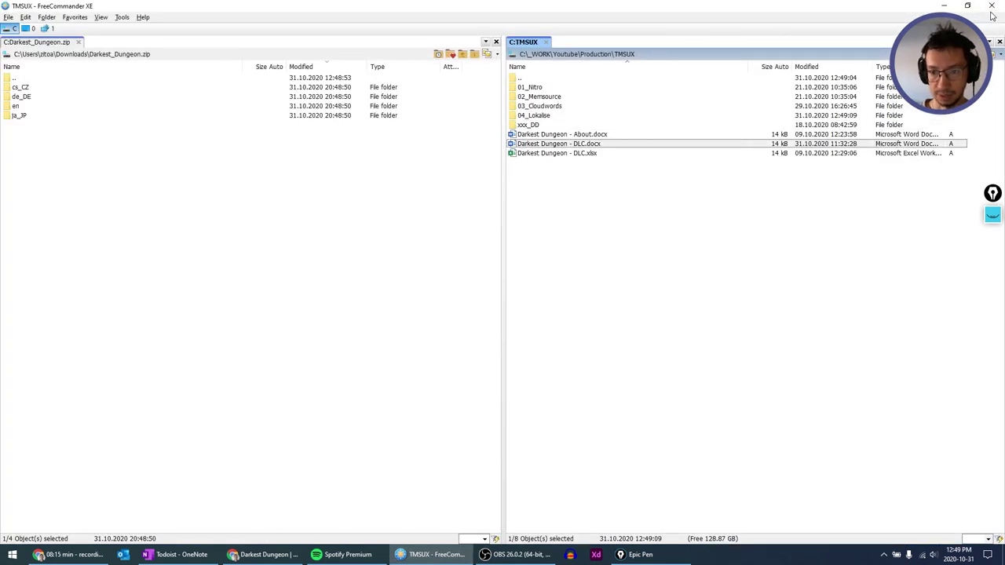
key("Up")
key("Return")
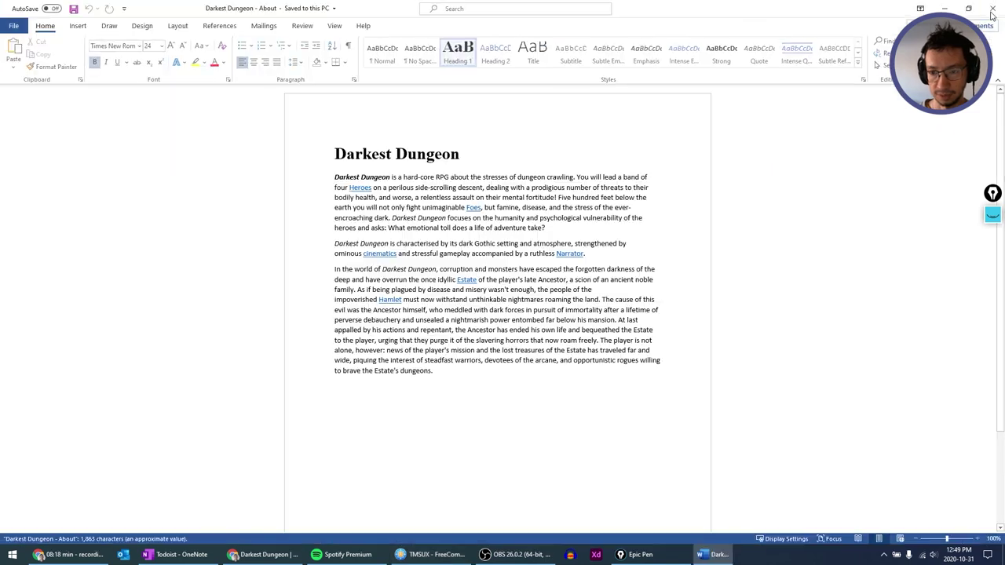
left_click(992, 15)
Open the German About document from translated\de_DE in Word.
key("Up")
key("Up")
key("Up")
key("Return")
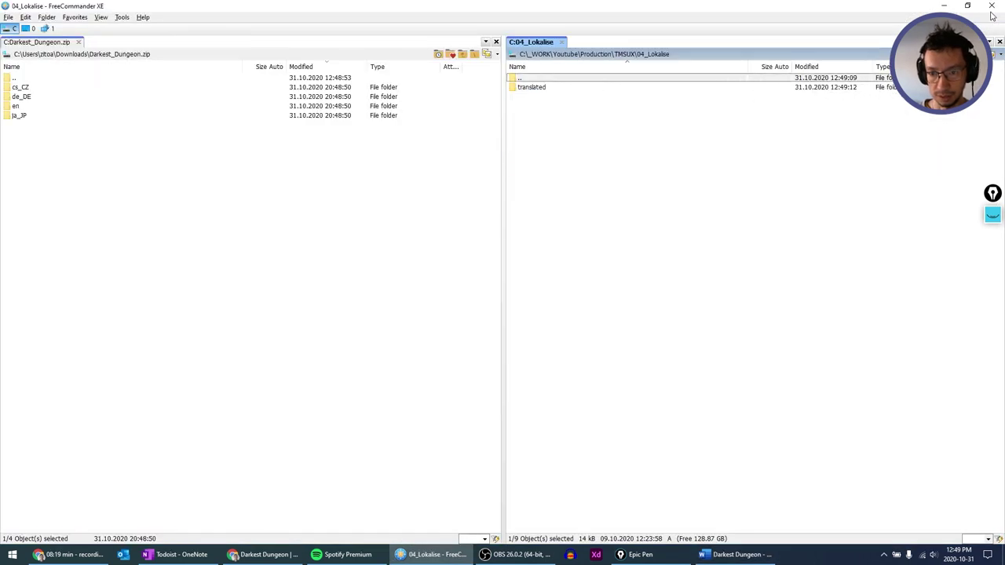
key("Down")
key("Return")
key("Down")
key("Down")
key("Return")
key("Down")
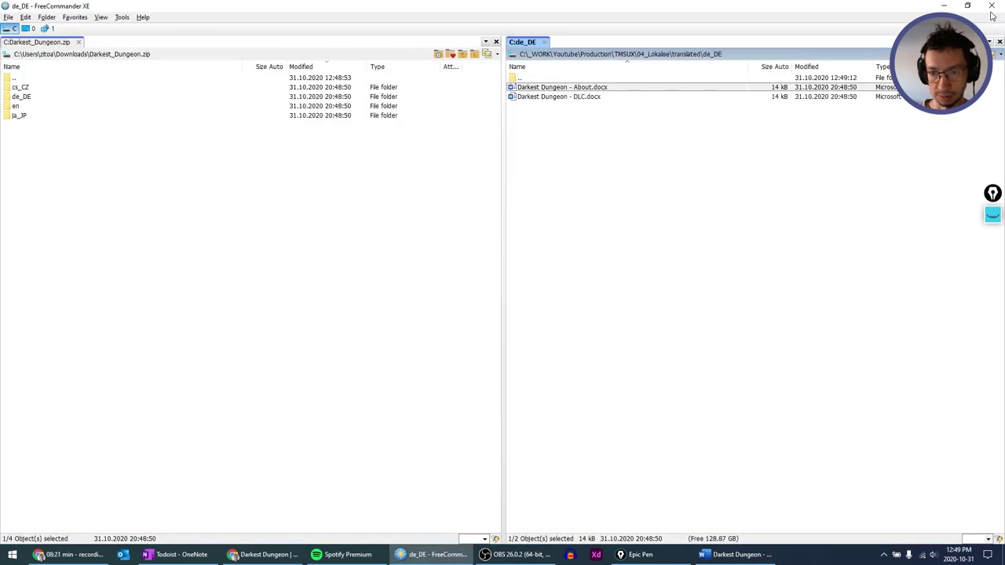
key("Return")
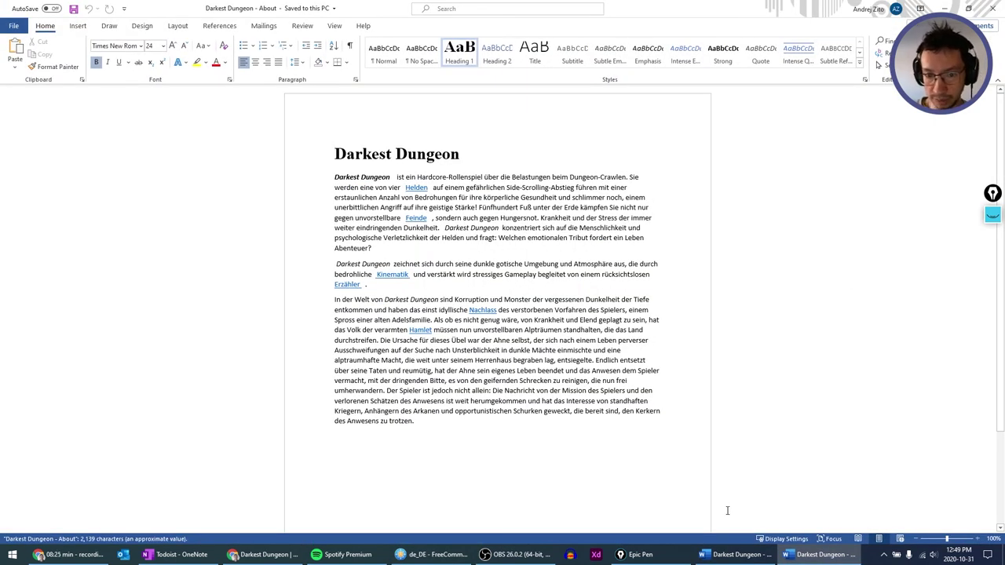
Compare English and German documents, inspecting the extra space after bold 'Darkest Dungeon'.
key("alt+Tab")
key("alt+Tab")
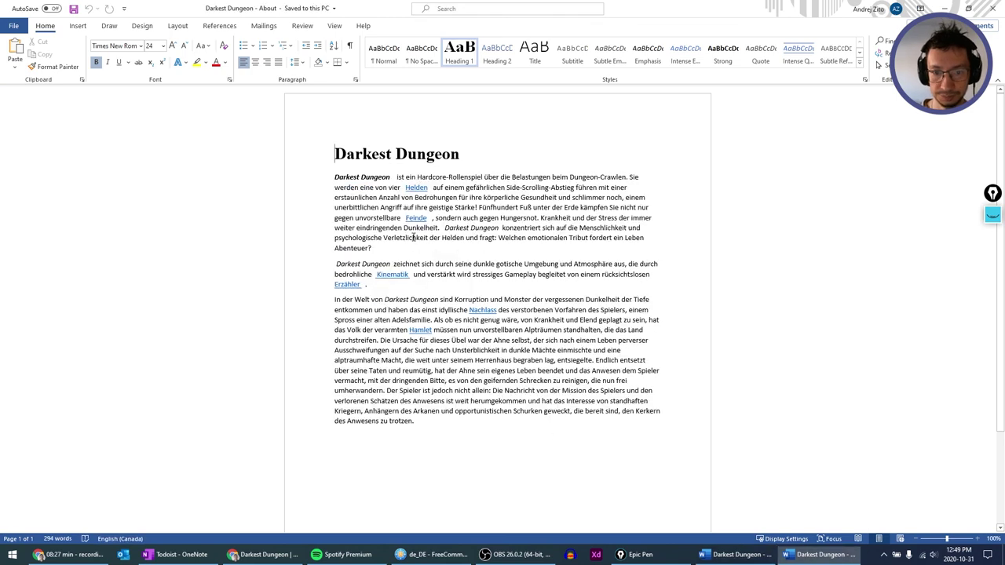
key("alt+Tab")
key("alt+Tab")
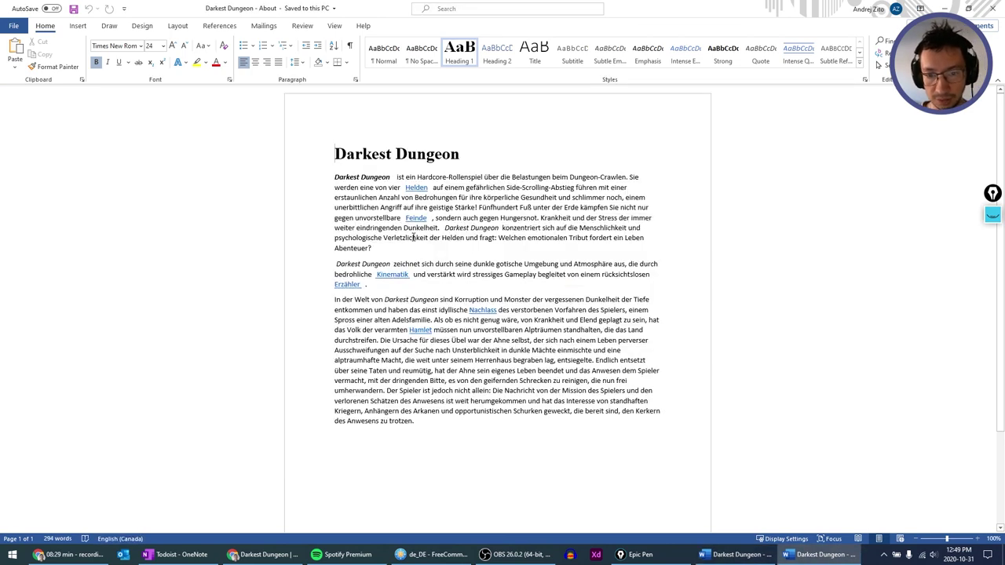
key("alt+Tab")
key("alt+Tab")
left_click(391, 177)
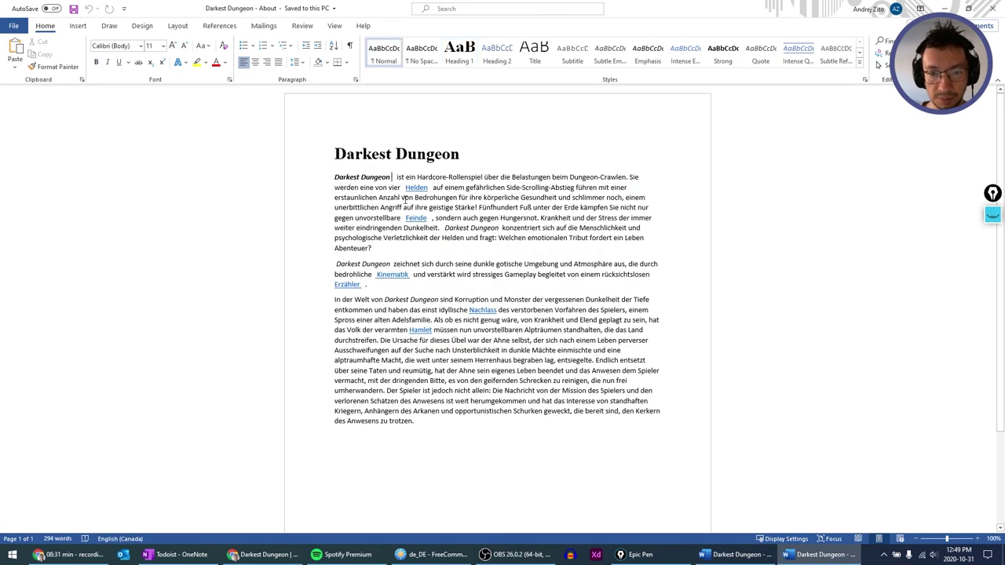
key("Right")
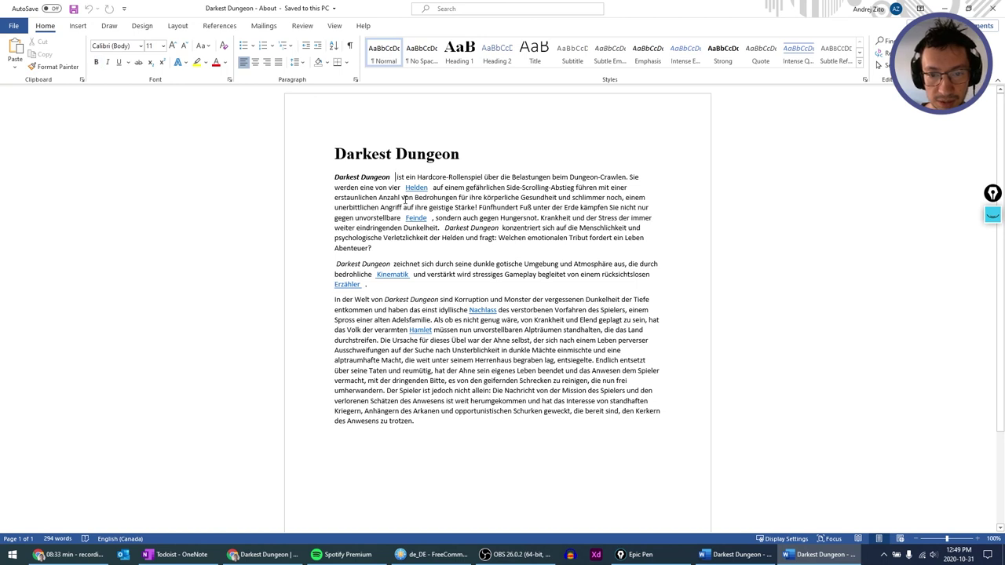
key("Left")
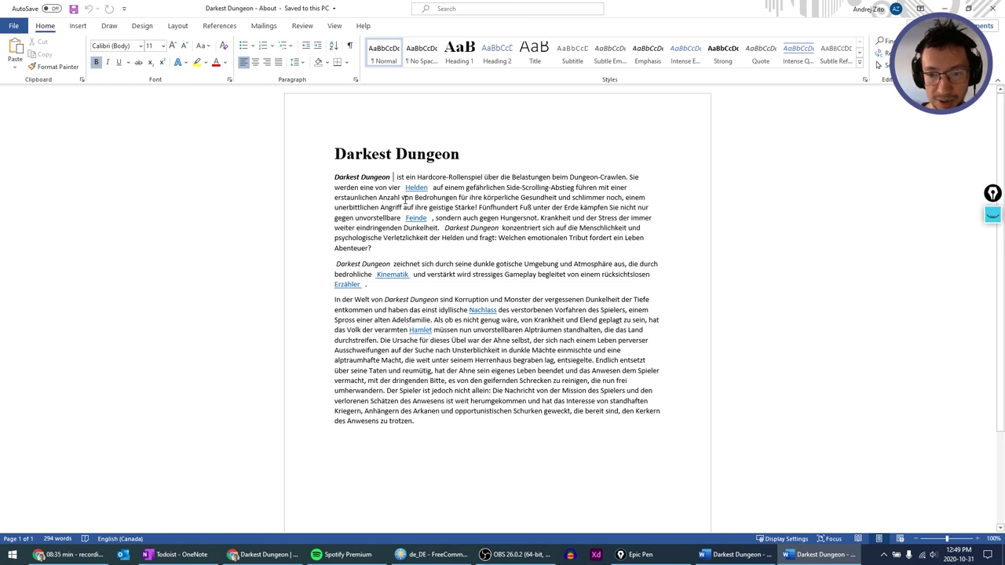
key("ctrl+b")
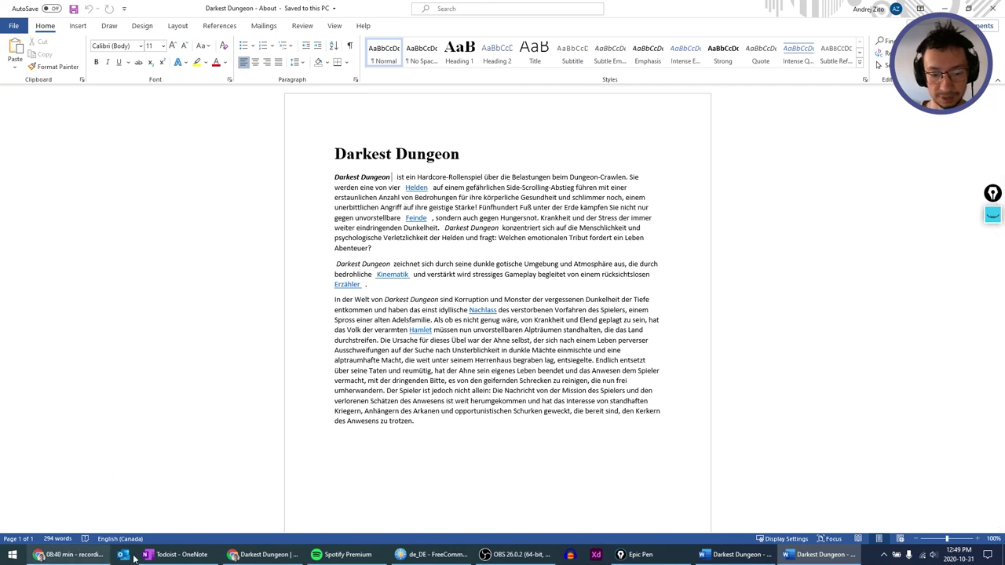
Return to Lokalise and open the Czech translation of the documents.
left_click(275, 557)
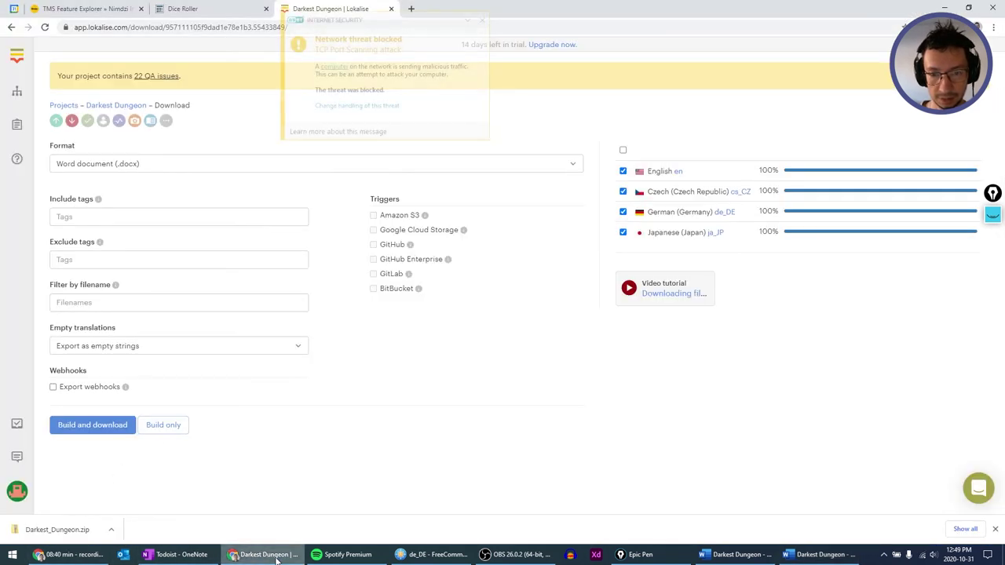
left_click(482, 22)
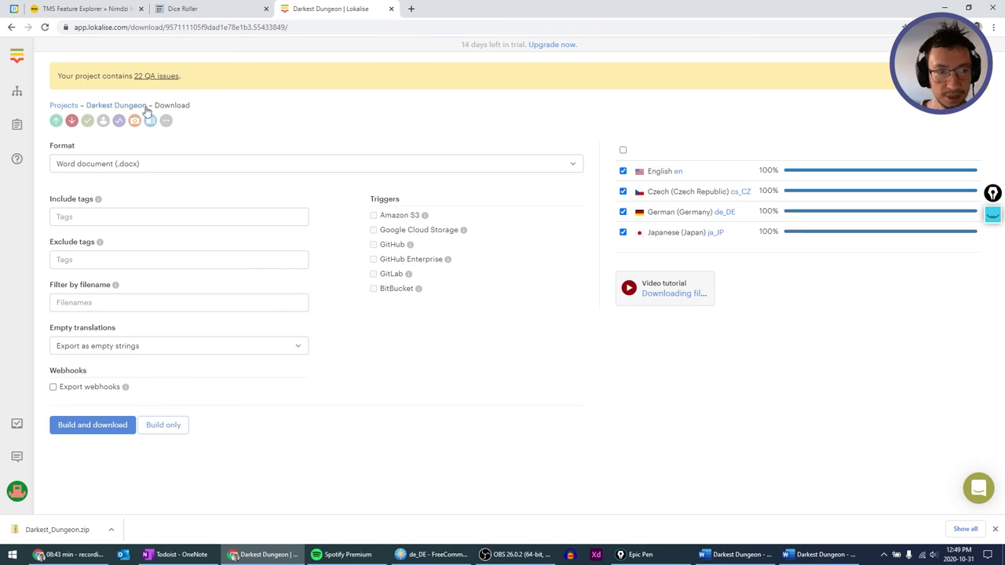
left_click(55, 114)
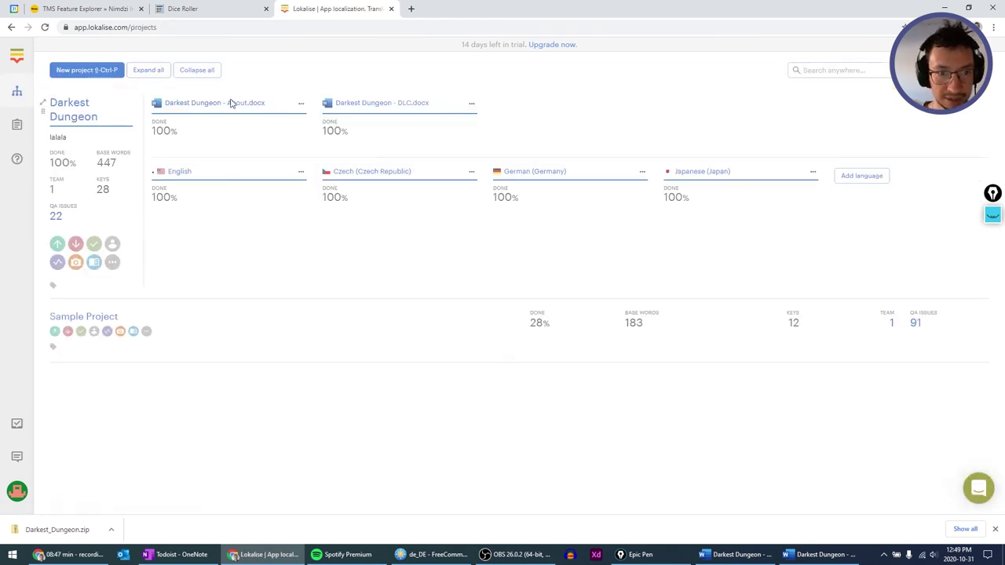
left_click(329, 194)
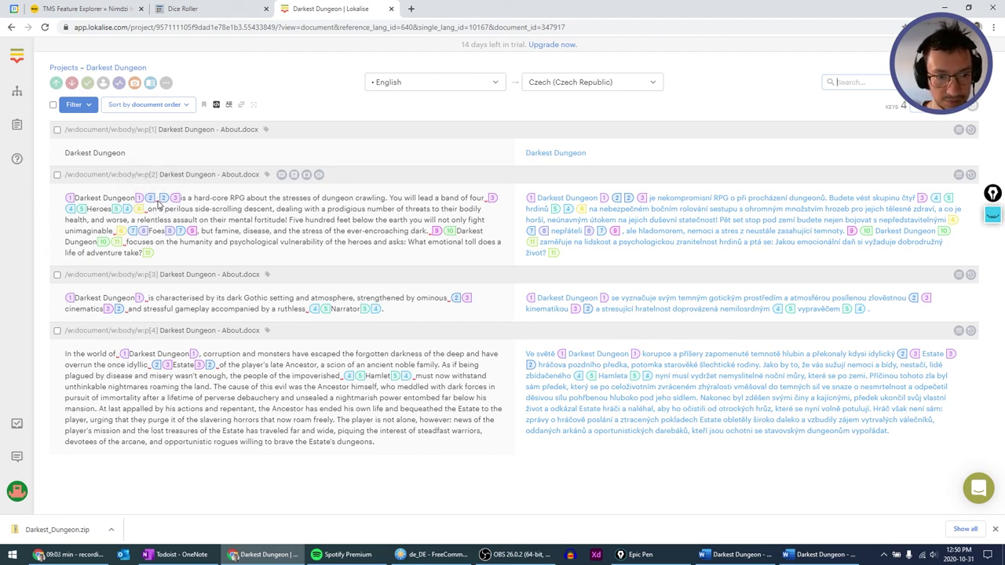
Delete the stray characters beside tags 1–3 in Czech paragraph 2 and save.
left_click(603, 207)
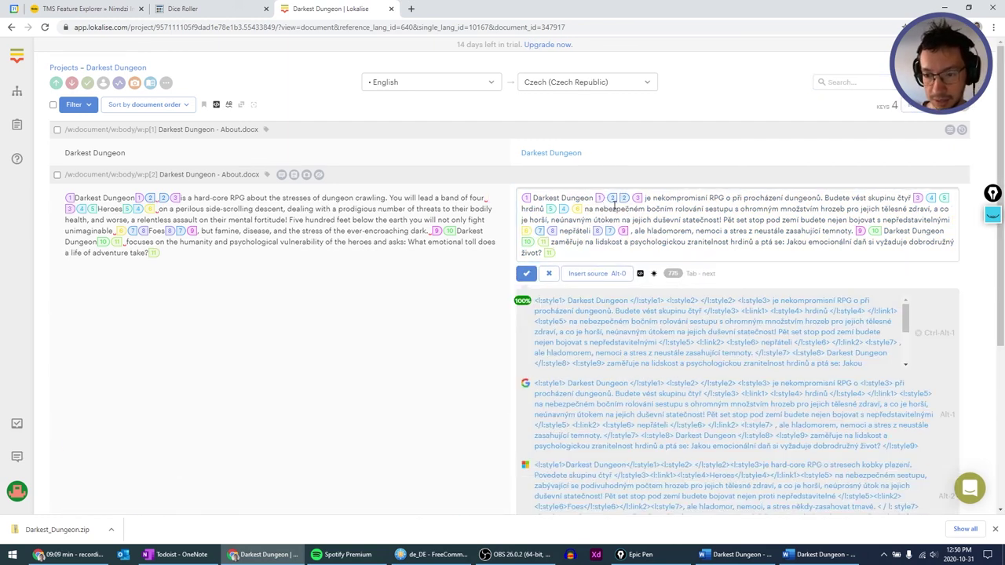
left_click(605, 201)
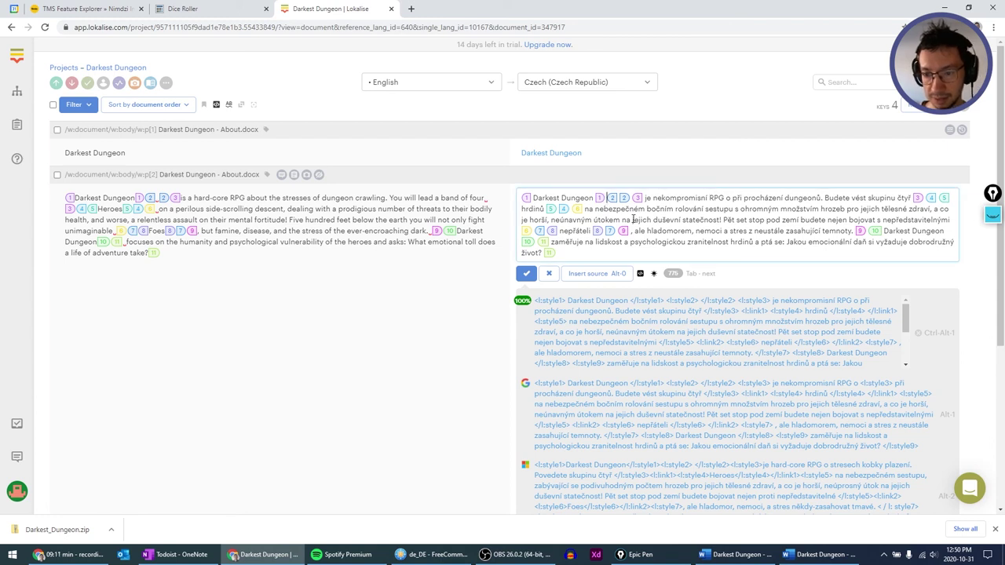
key("Delete")
key("Delete")
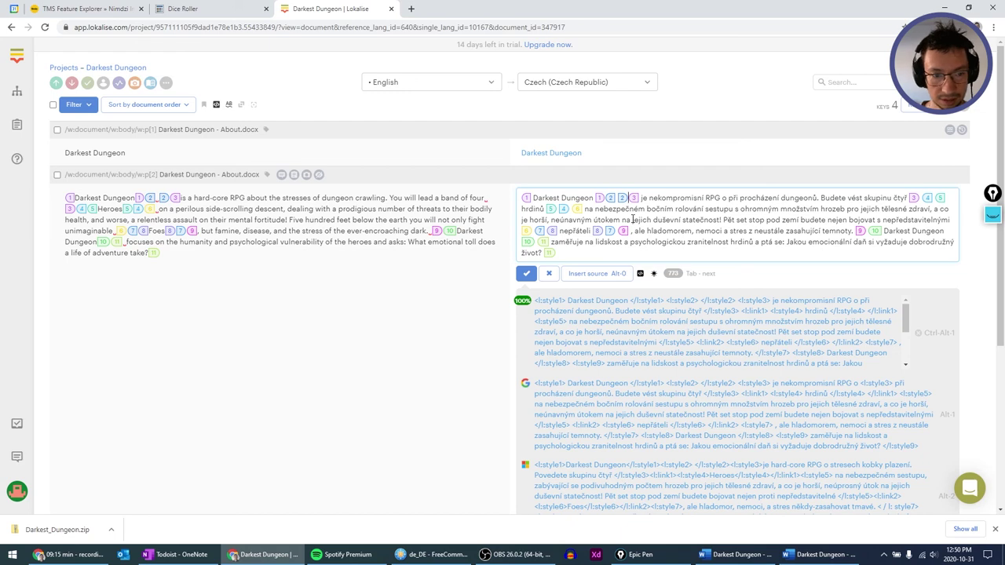
key("Delete")
left_click(545, 271)
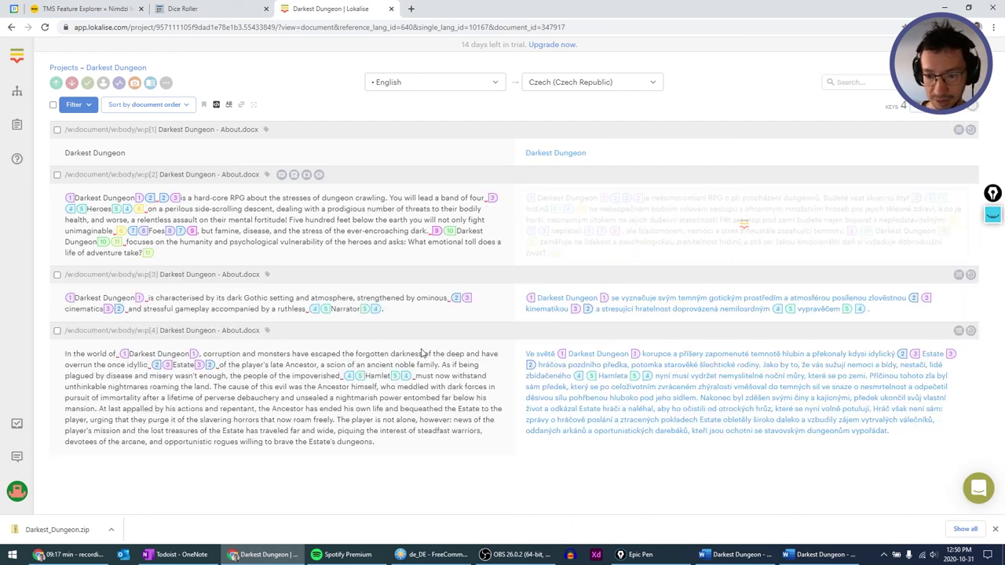
Alternate between the German and English About documents to compare tag spacing.
left_click(826, 554)
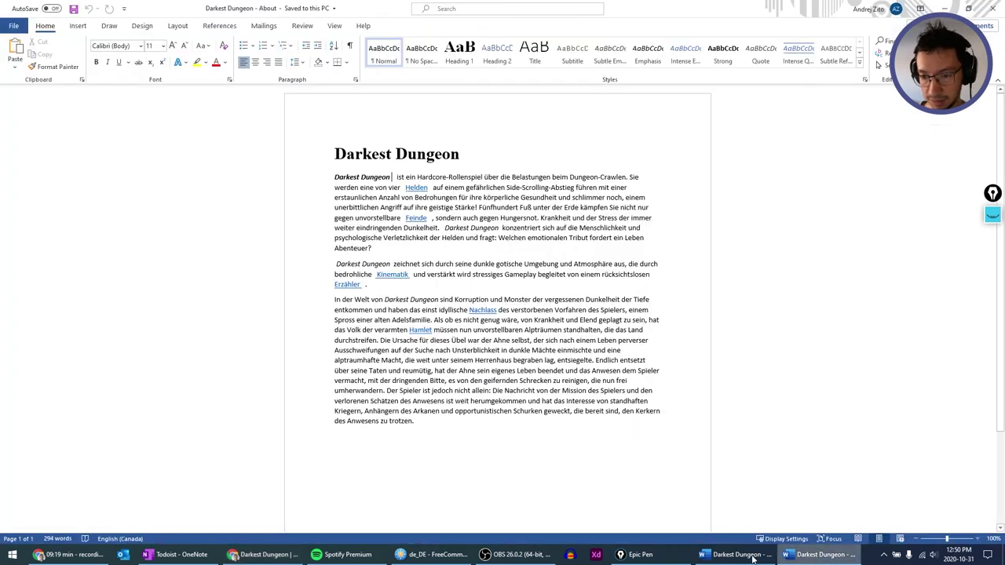
left_click(825, 558)
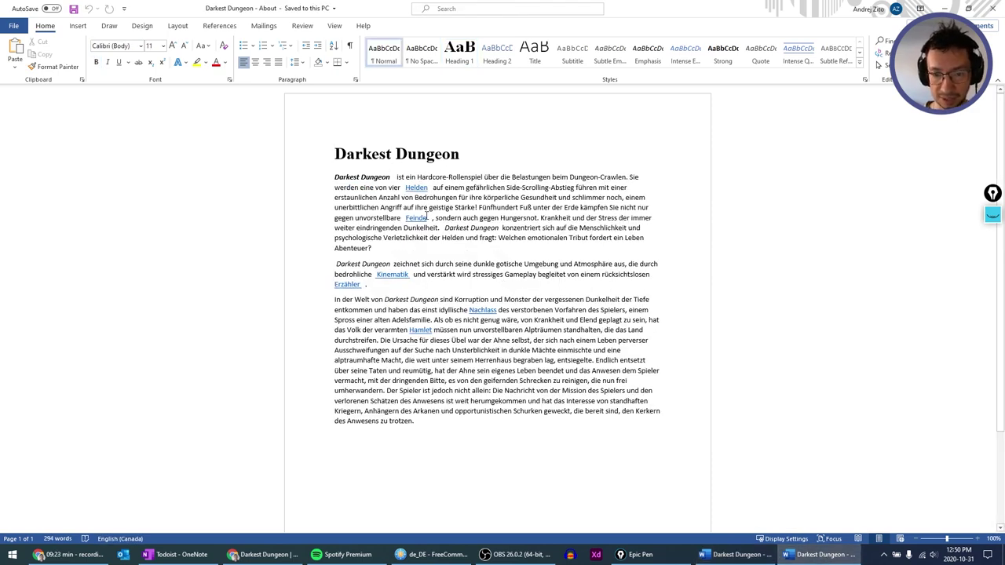
key("alt+Tab")
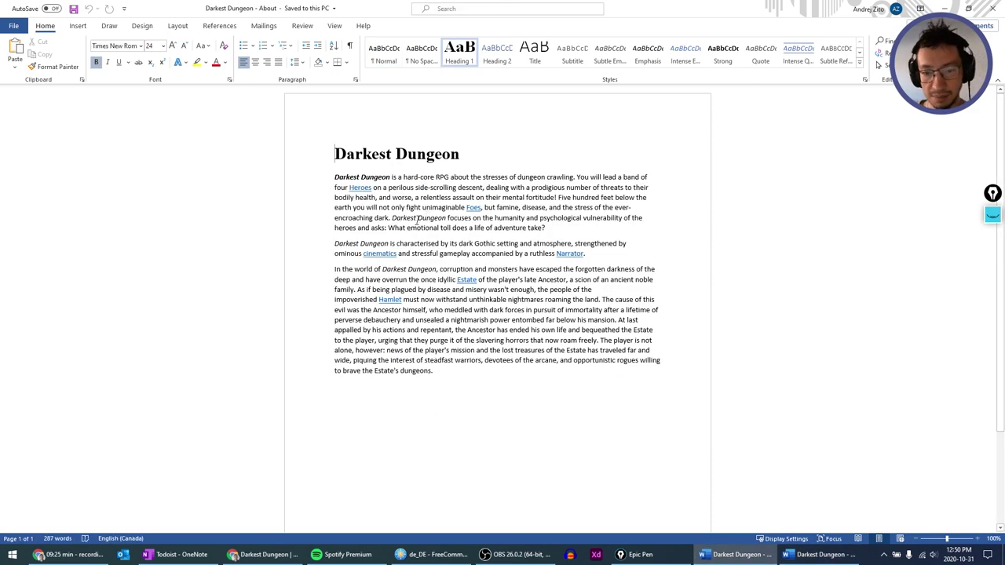
key("alt+Tab")
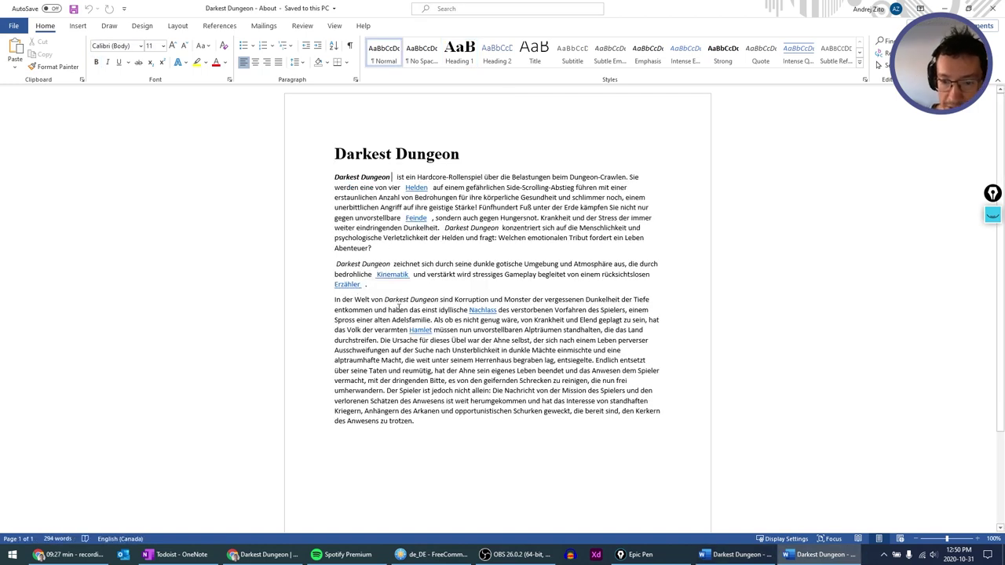
key("alt+Tab")
key("alt+Tab")
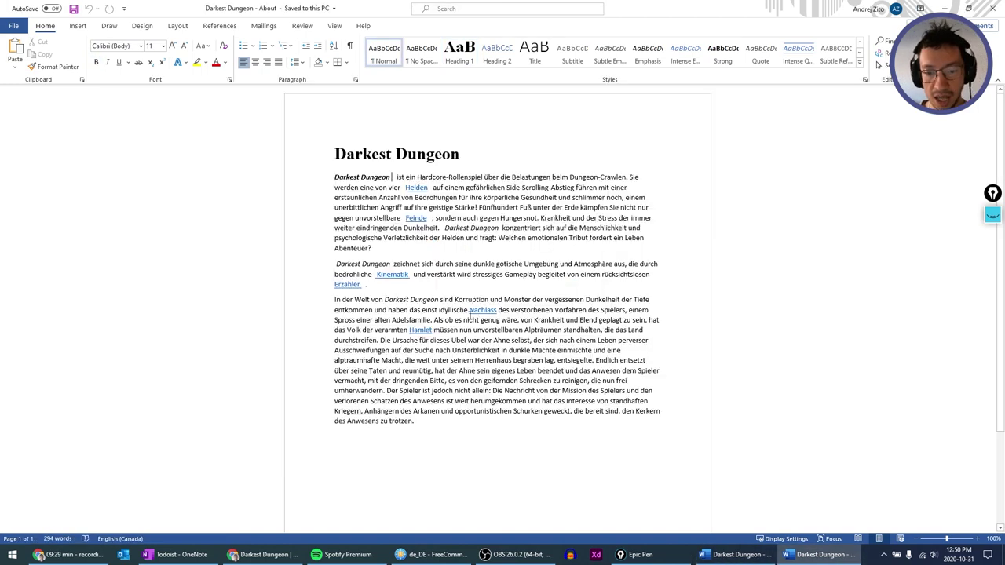
Close both the German and English About Word windows.
right_click(816, 555)
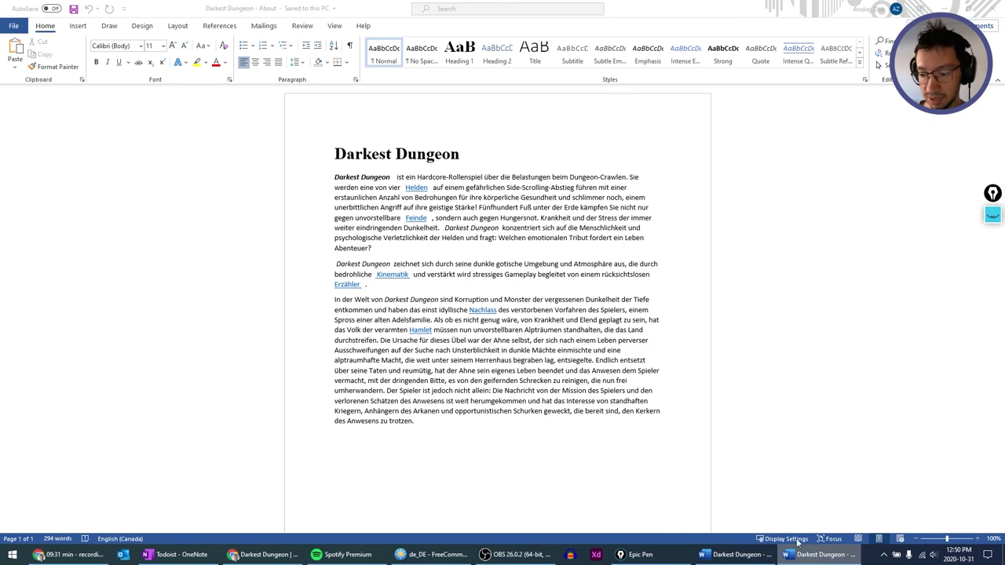
left_click(748, 556)
right_click(748, 556)
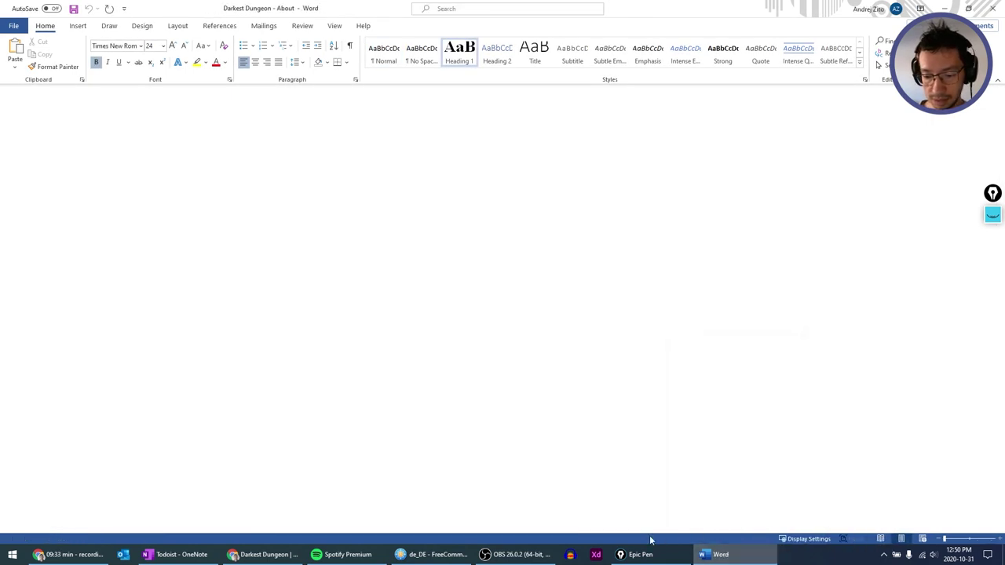
key("alt+Tab")
key("alt+Tab")
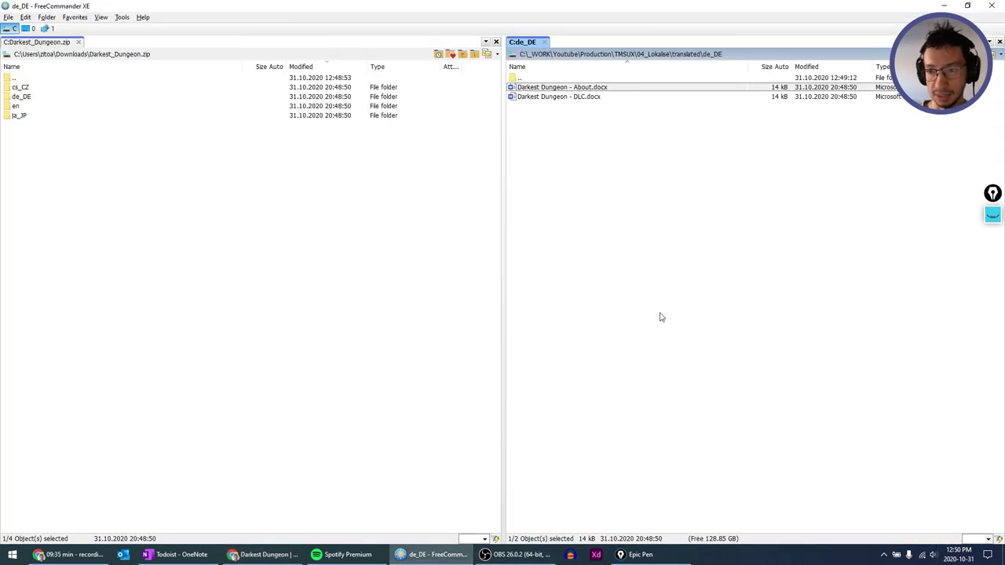
Open the original English Darkest Dungeon - DLC.docx from TMSUX in Word.
key("Up")
key("BackSpace")
key("BackSpace")
key("BackSpace")
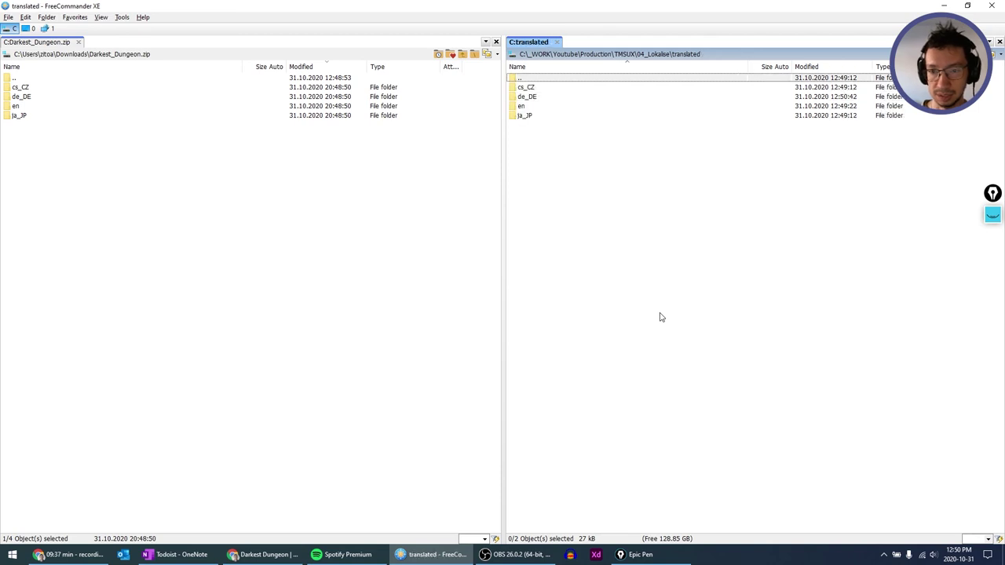
key("Down")
key("Down")
key("Down")
key("Return")
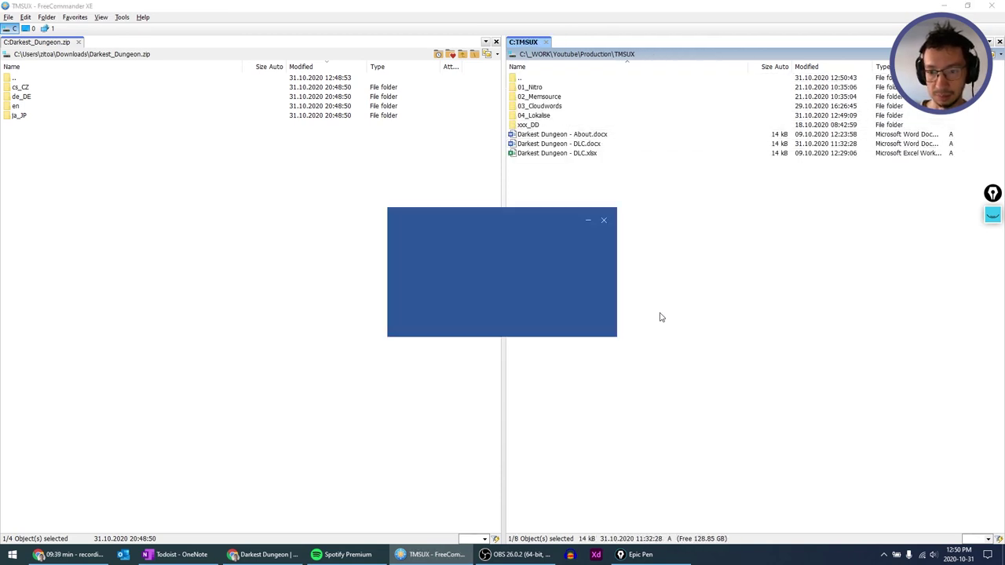
key("alt+Tab")
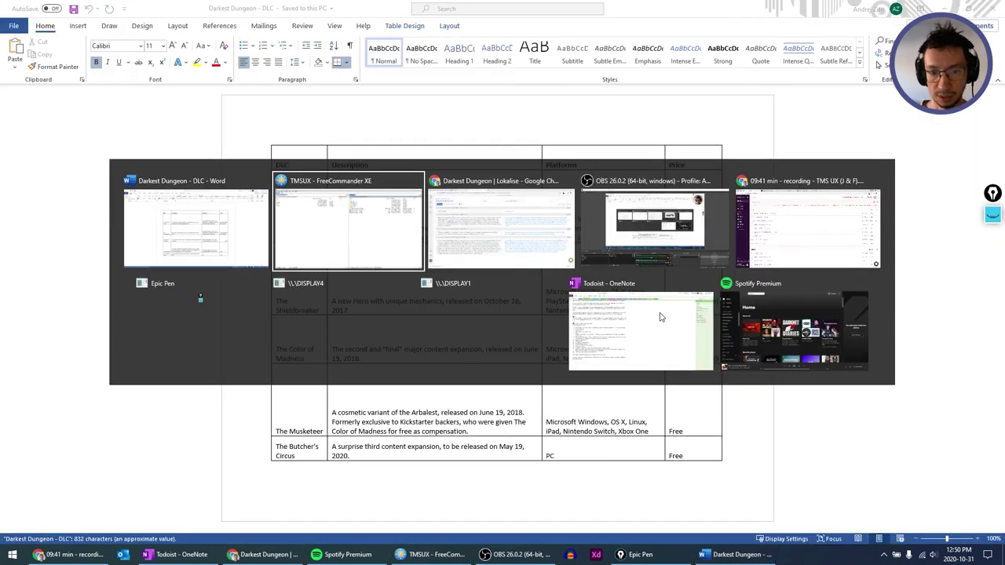
Open the German DLC.docx from translated\de_DE and compare it with the English one.
key("Up")
key("Up")
key("Up")
key("Up")
key("Return")
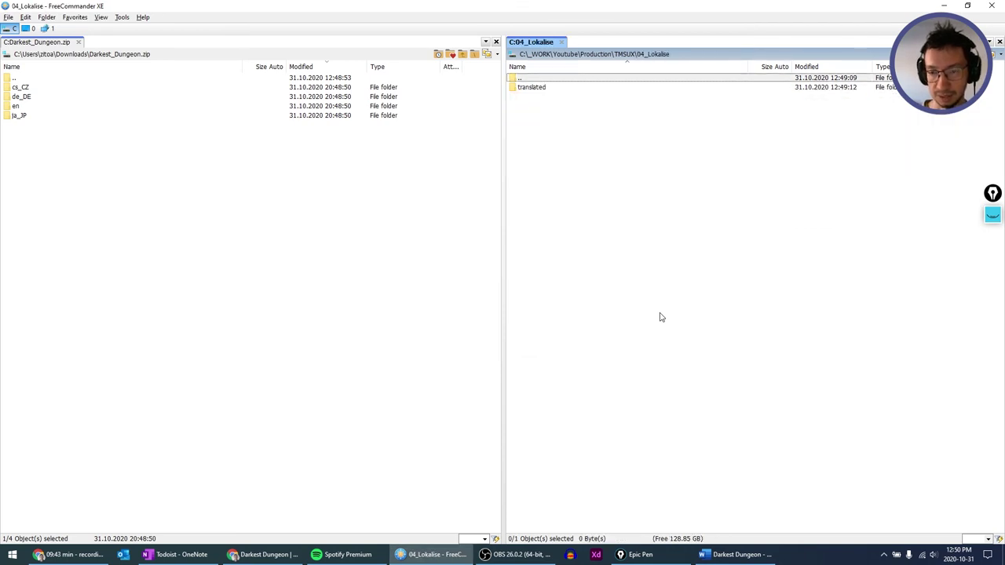
key("Down")
key("Return")
key("Down")
key("Down")
key("Return")
key("Down")
key("Down")
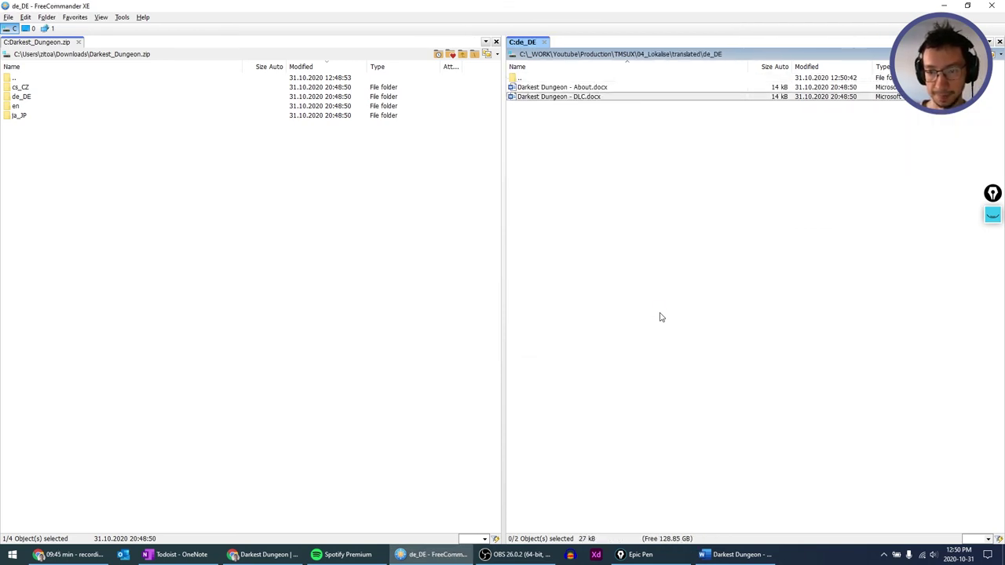
key("Return")
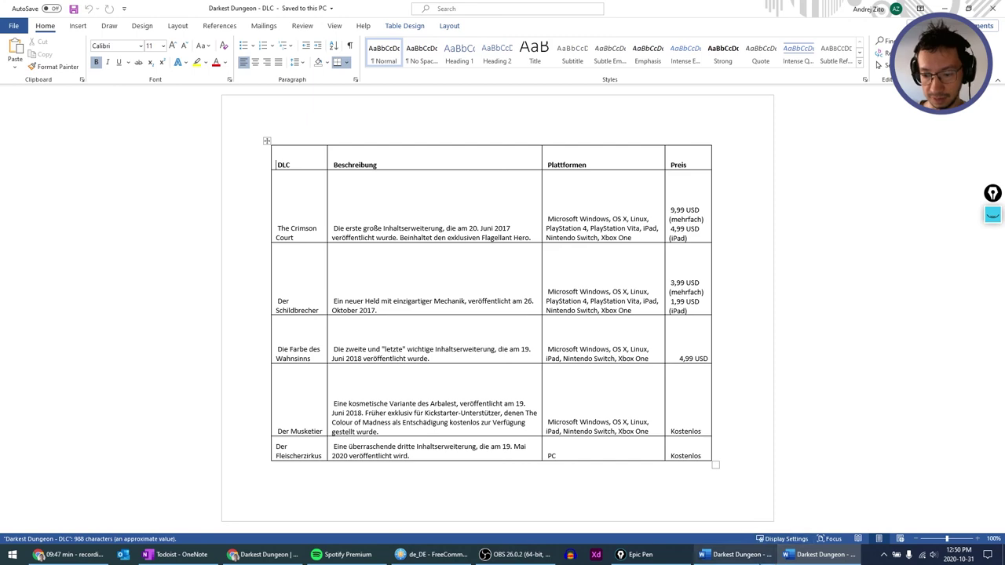
key("alt+Tab")
key("alt+Tab")
key("alt+Tab")
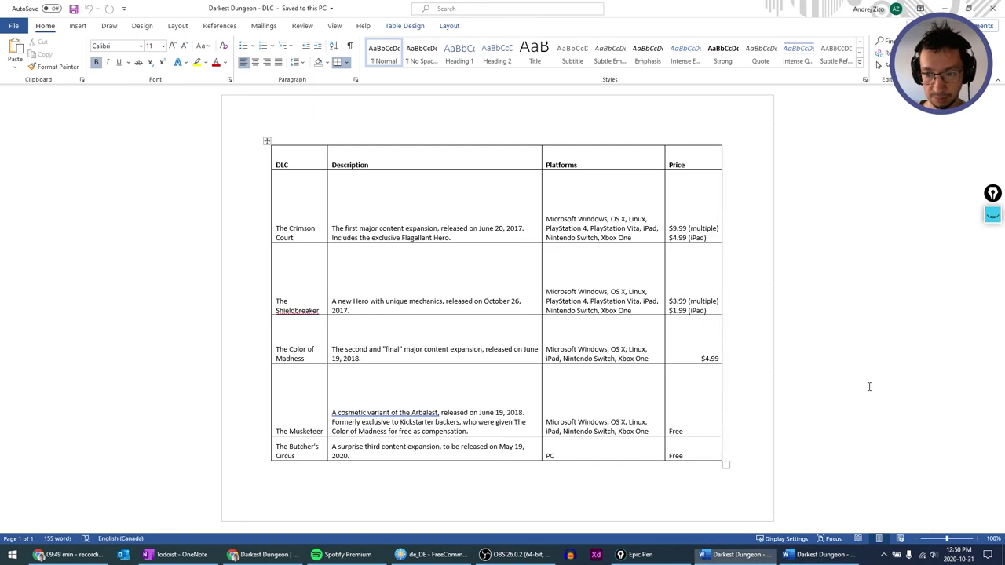
key("alt+Tab")
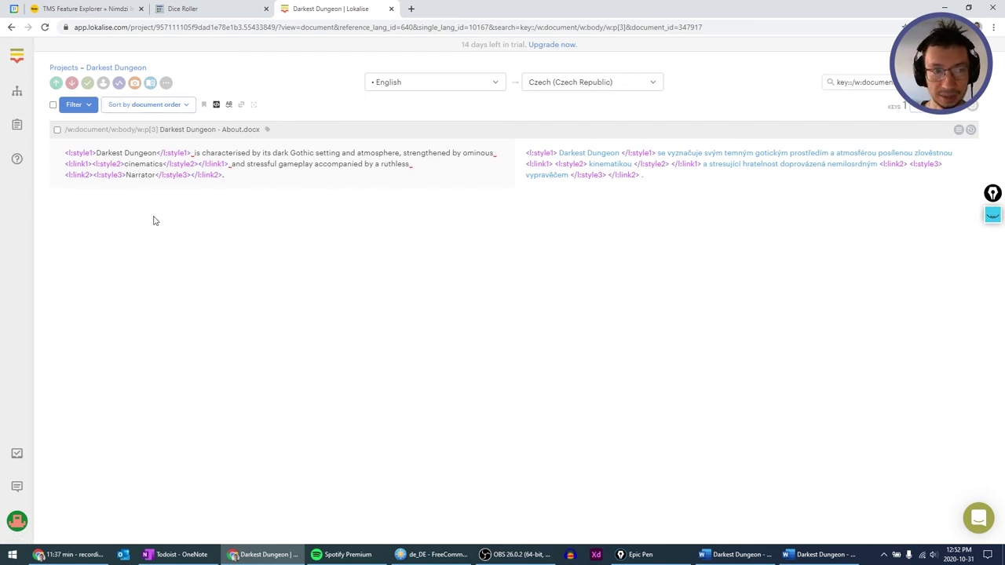
Return to the projects list and check Darkest Dungeon's 100% completion for both docx files and all four languages.
left_click(6, 97)
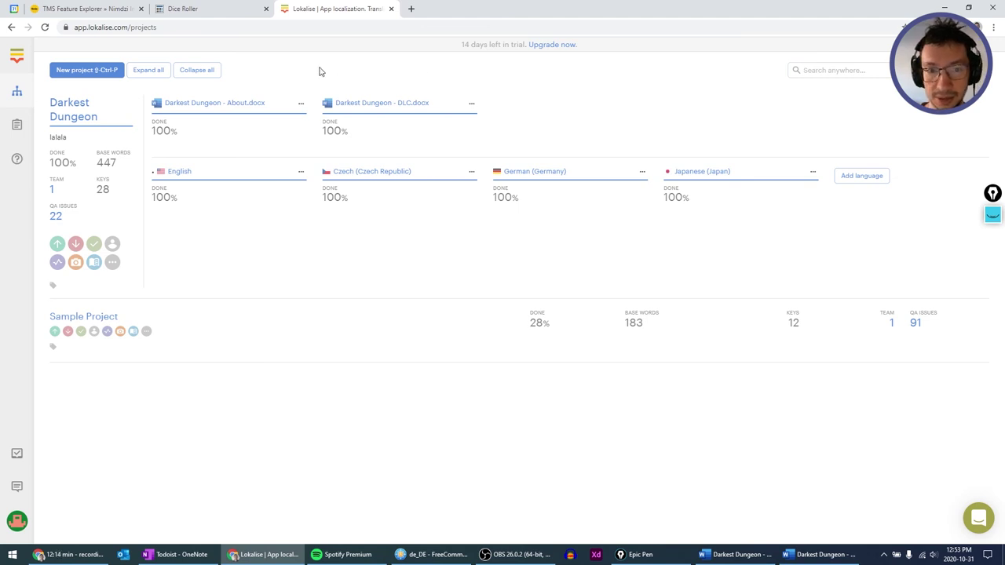
left_click_drag(331, 64, 563, 256)
left_click(911, 267)
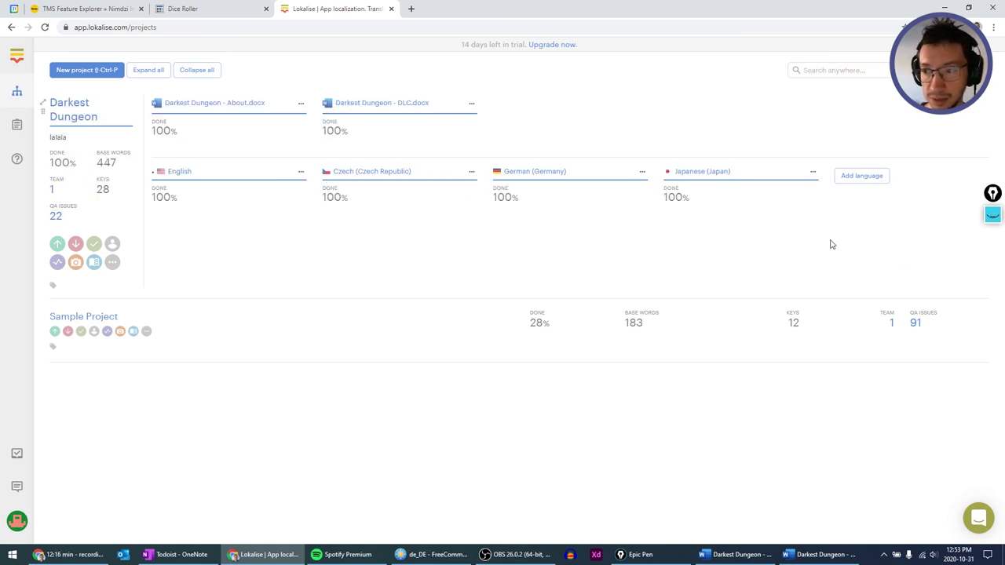